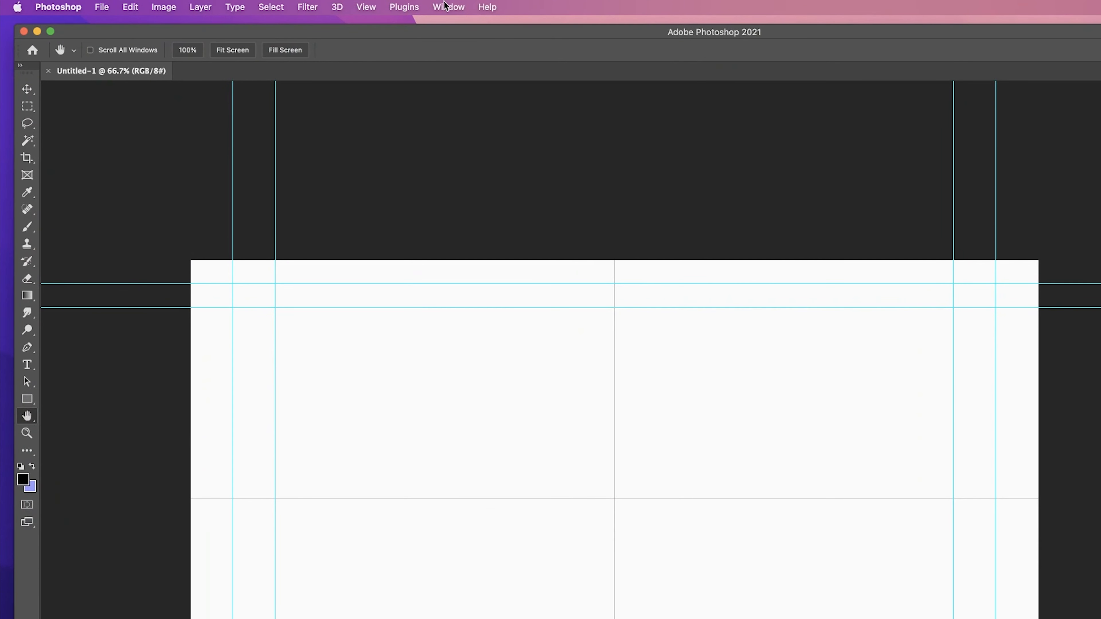
- Save the current panel layout as a new workspace named DIYFWMB
left_click(448, 6)
mouse_move(470, 38)
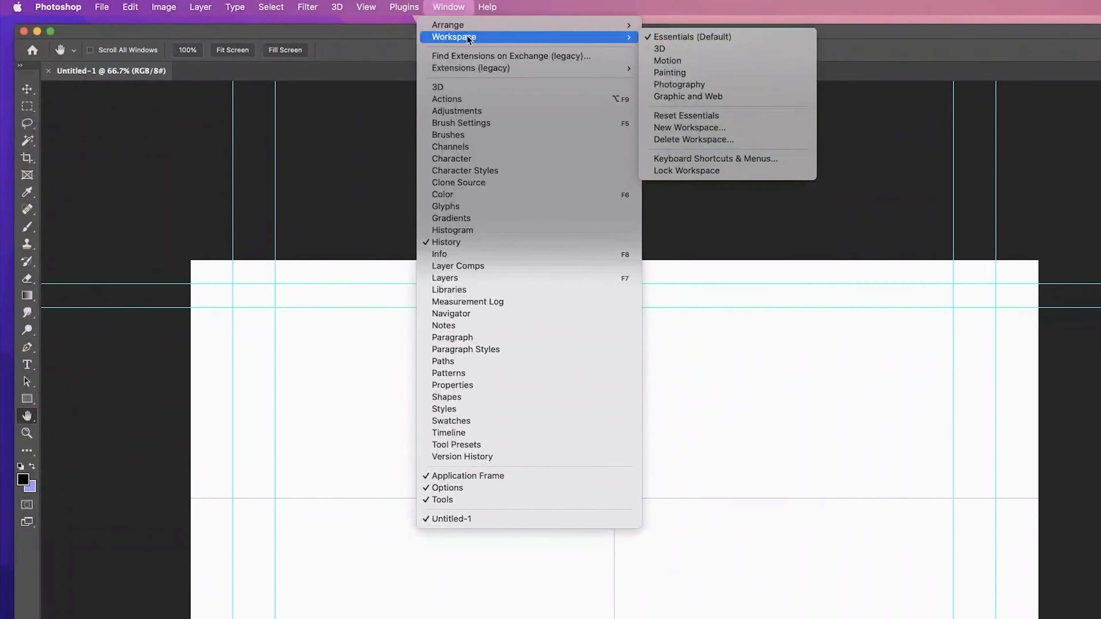
left_click(716, 128)
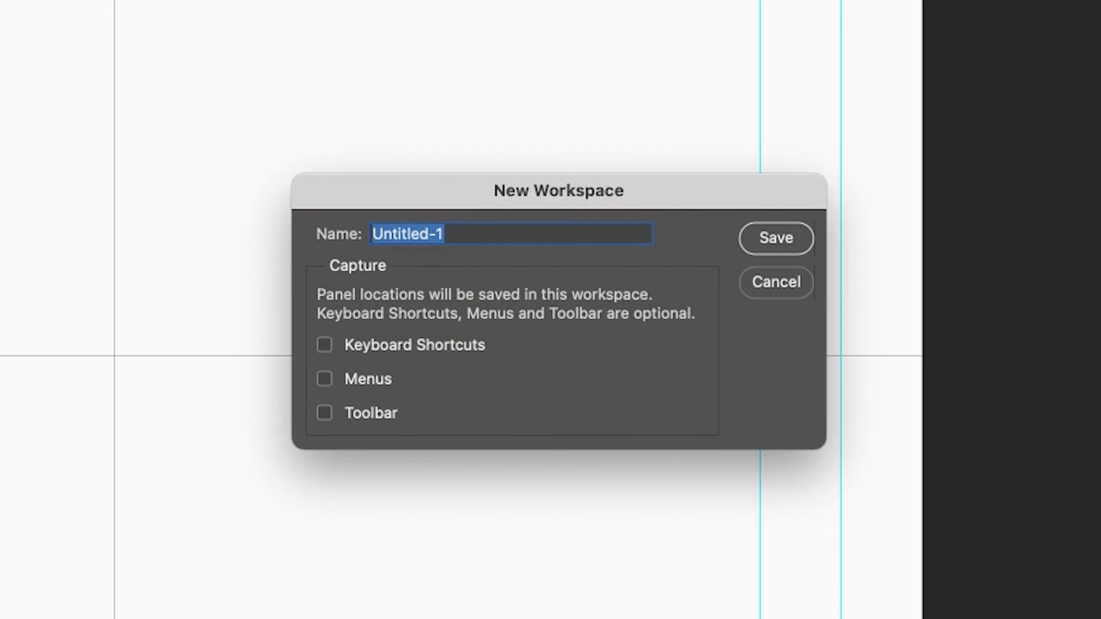
type("DIYFW")
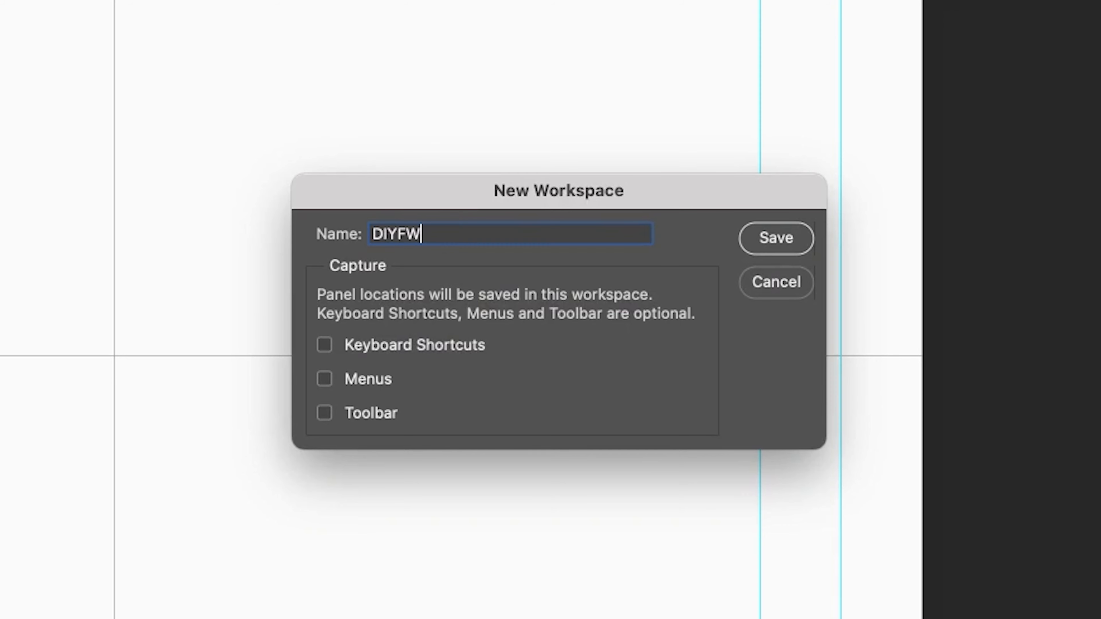
type("MB")
left_click(776, 248)
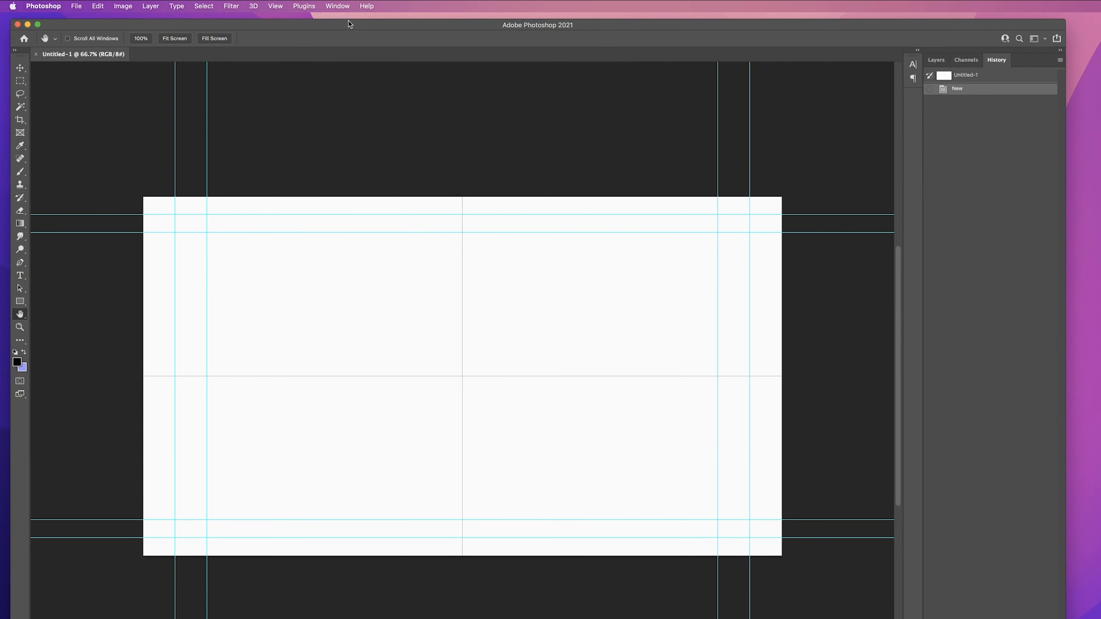
- Choose the DIYFWMB workspace and show the document's layers instead of its history
left_click(338, 6)
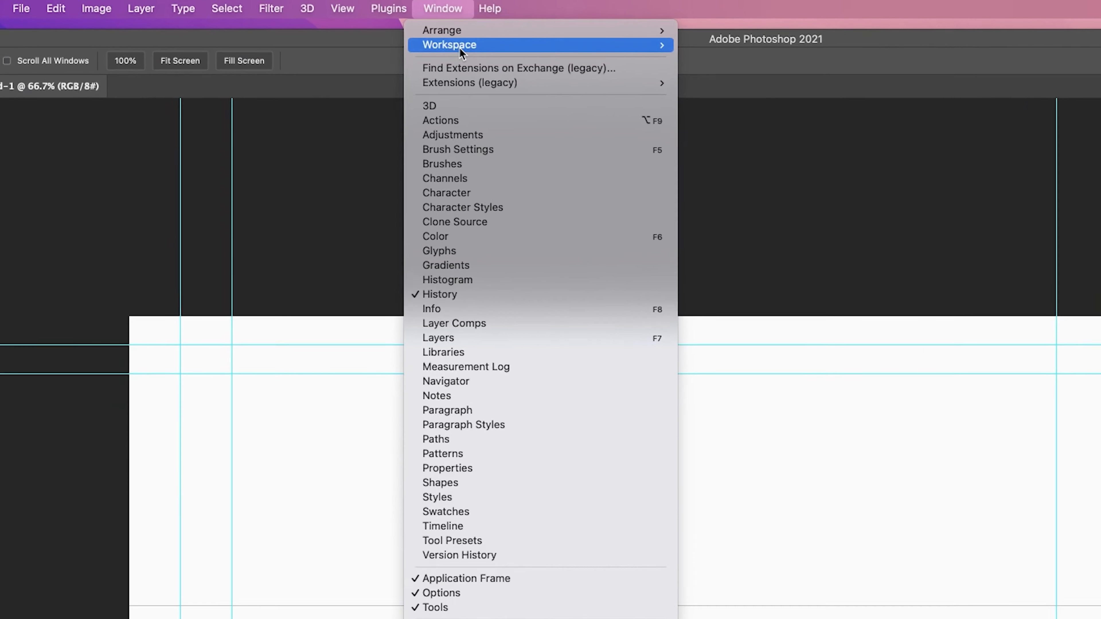
mouse_move(398, 31)
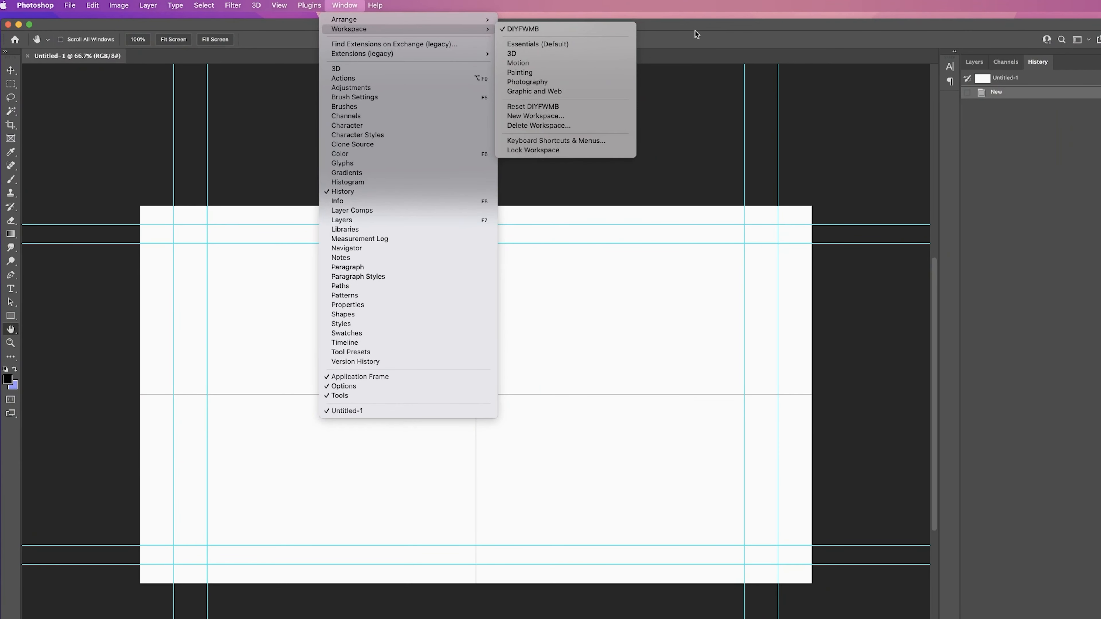
left_click(695, 30)
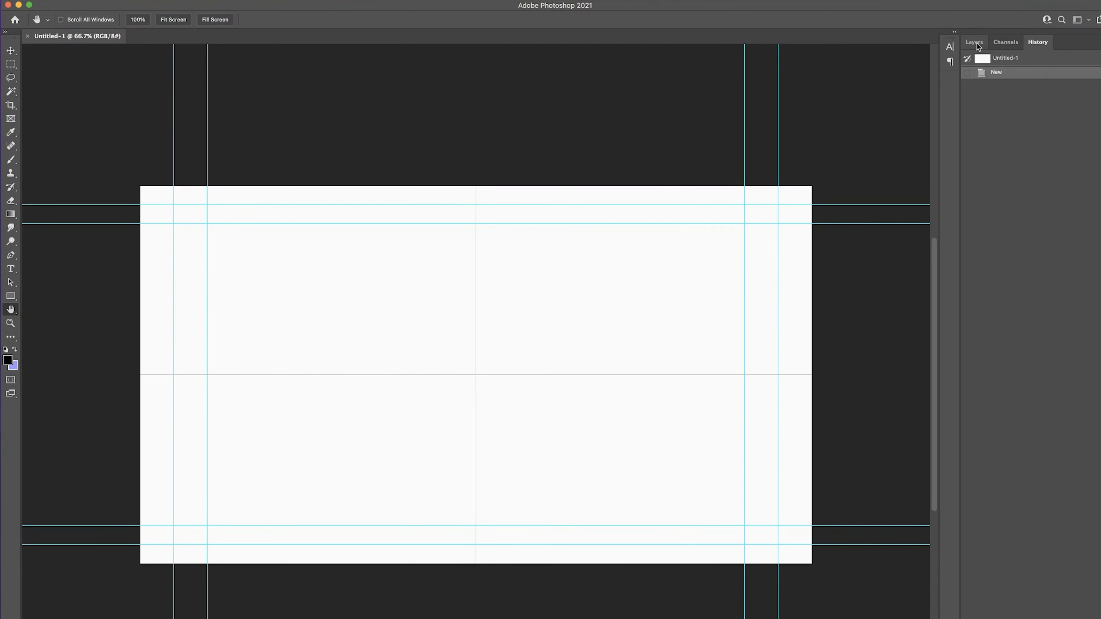
left_click(977, 43)
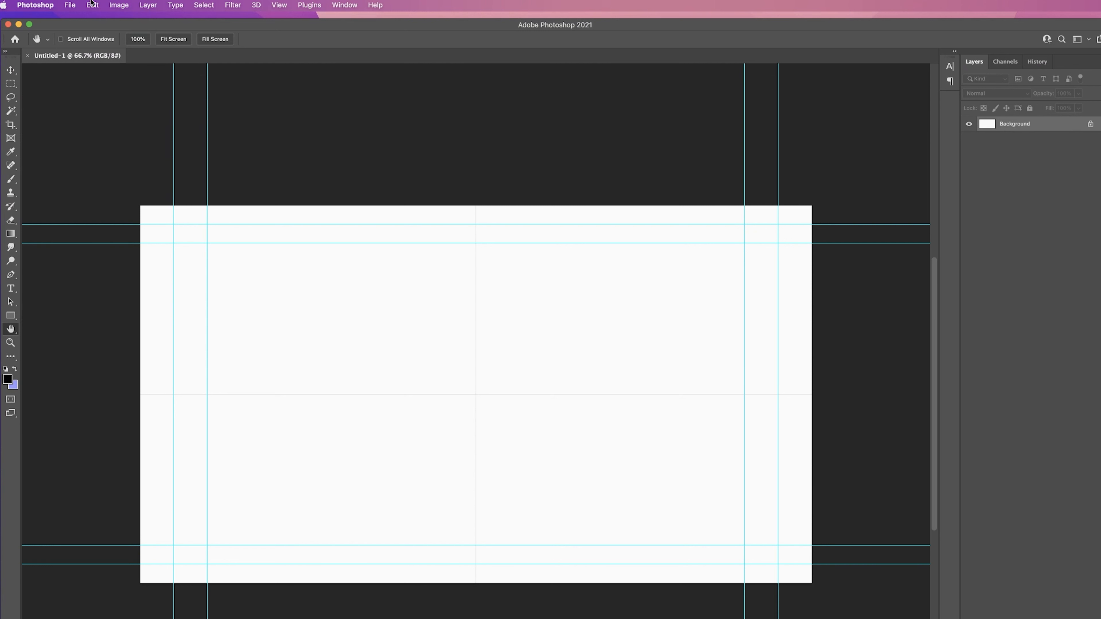
- Open the image Orange-macarons-928603.jpg from the INTRO TO PHOTOSHOP folder
left_click(69, 5)
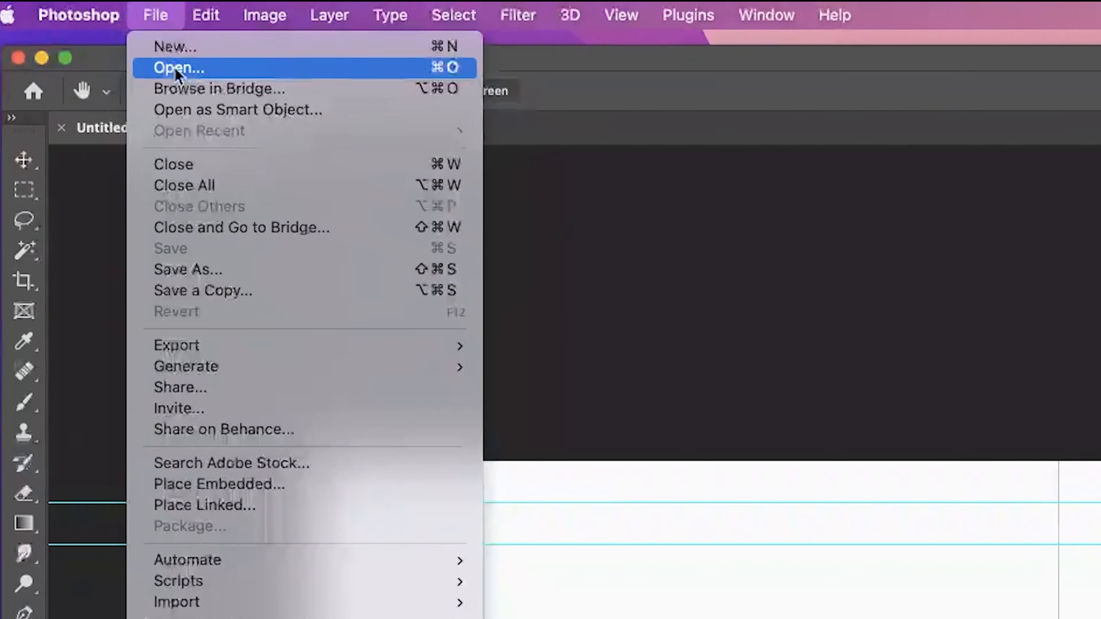
left_click(177, 70)
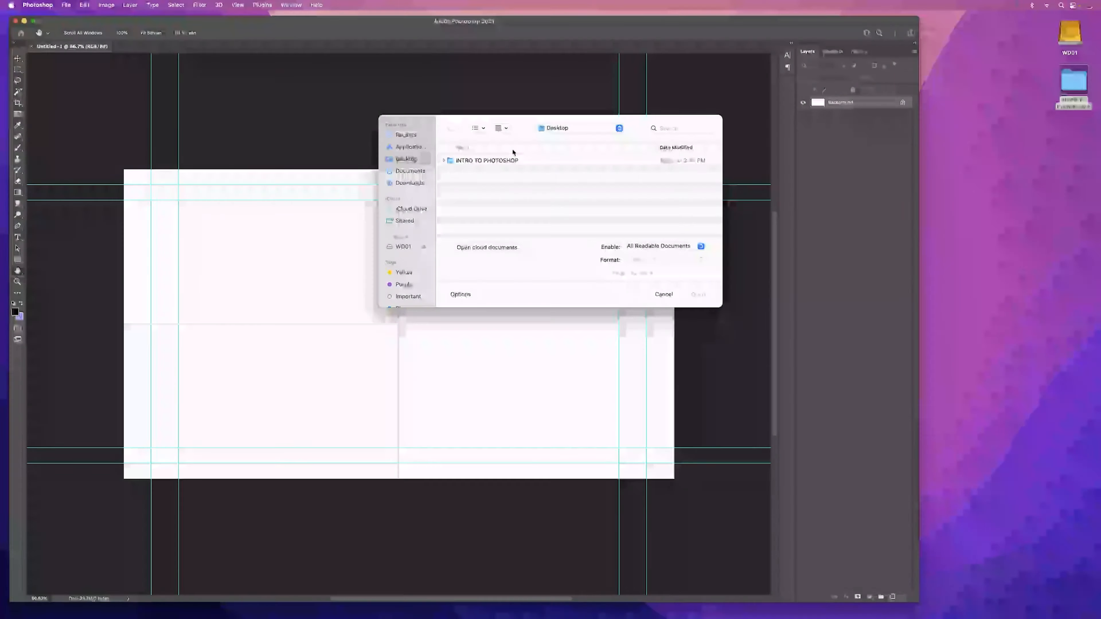
double_click(513, 160)
left_click(517, 179)
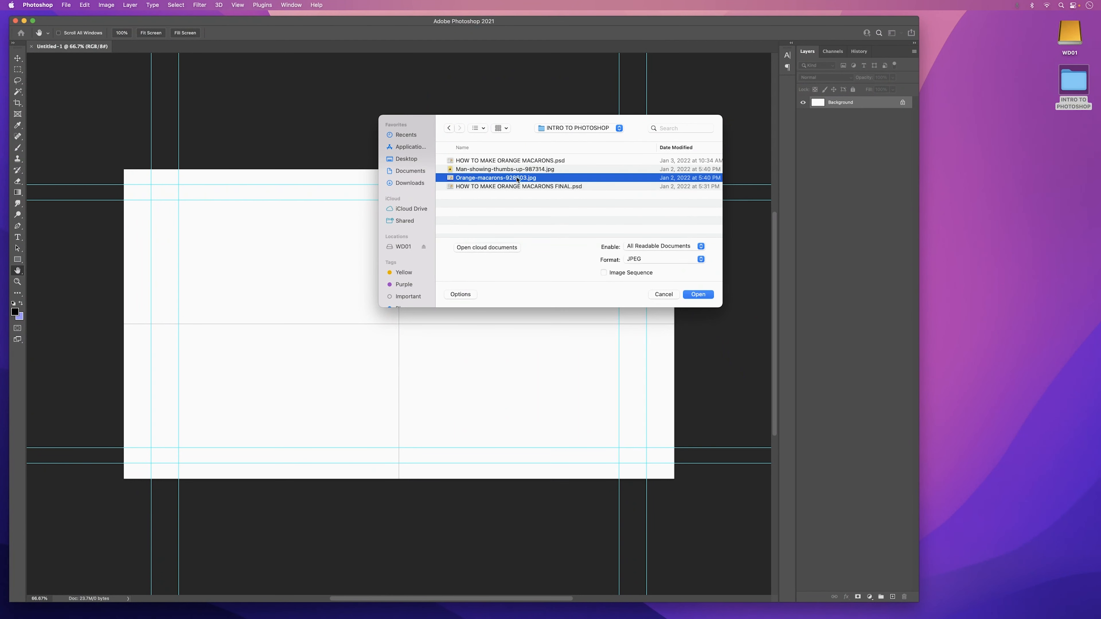
left_click(696, 295)
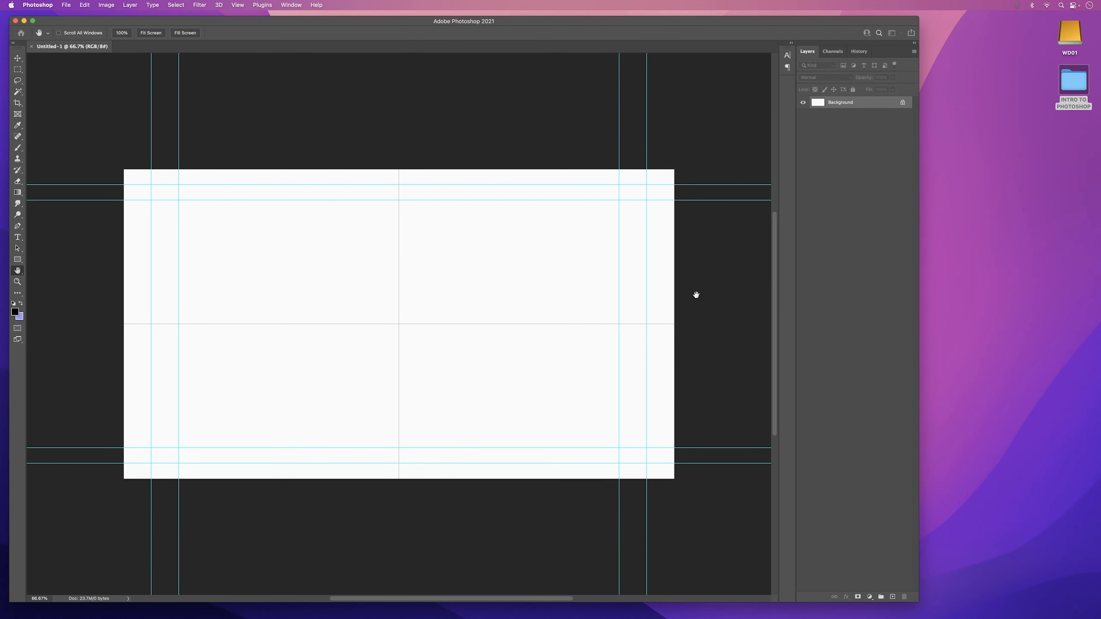
- Copy the whole macaron photo into Untitled-1 and move it so the macarons stand fully inside the right half of the canvas
key("super+a")
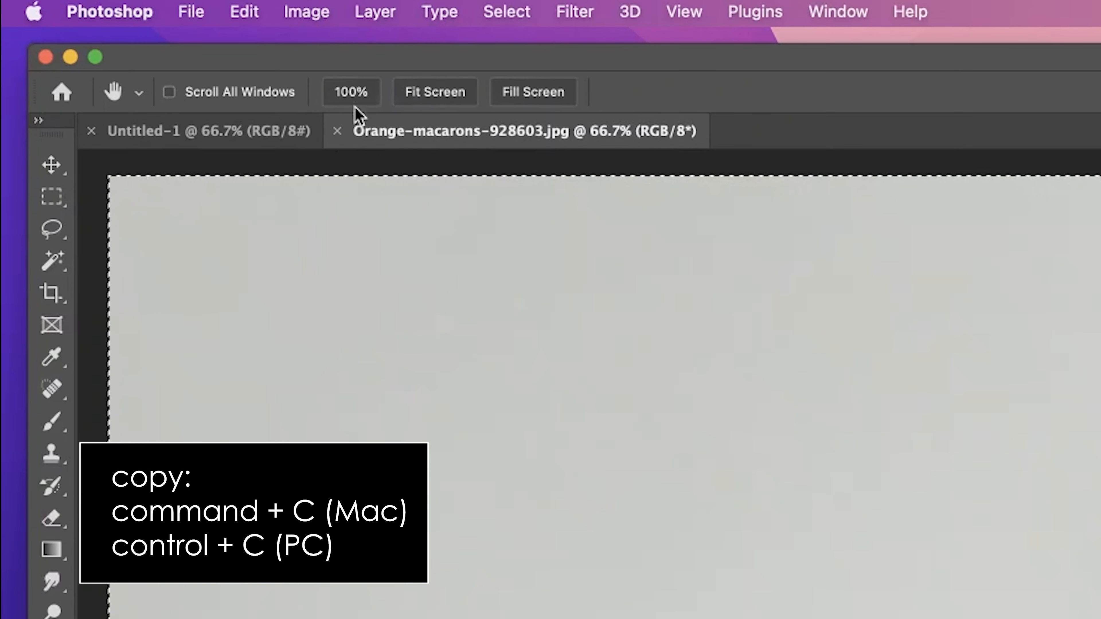
left_click(169, 138)
key("super+v")
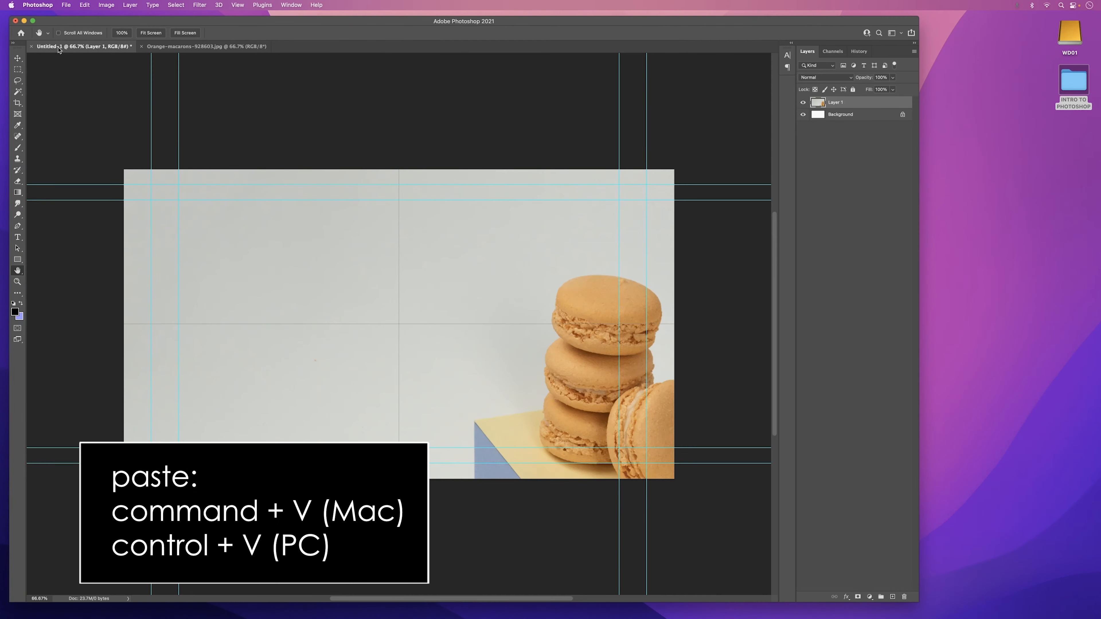
key("v")
left_click_drag(561, 328, 455, 259)
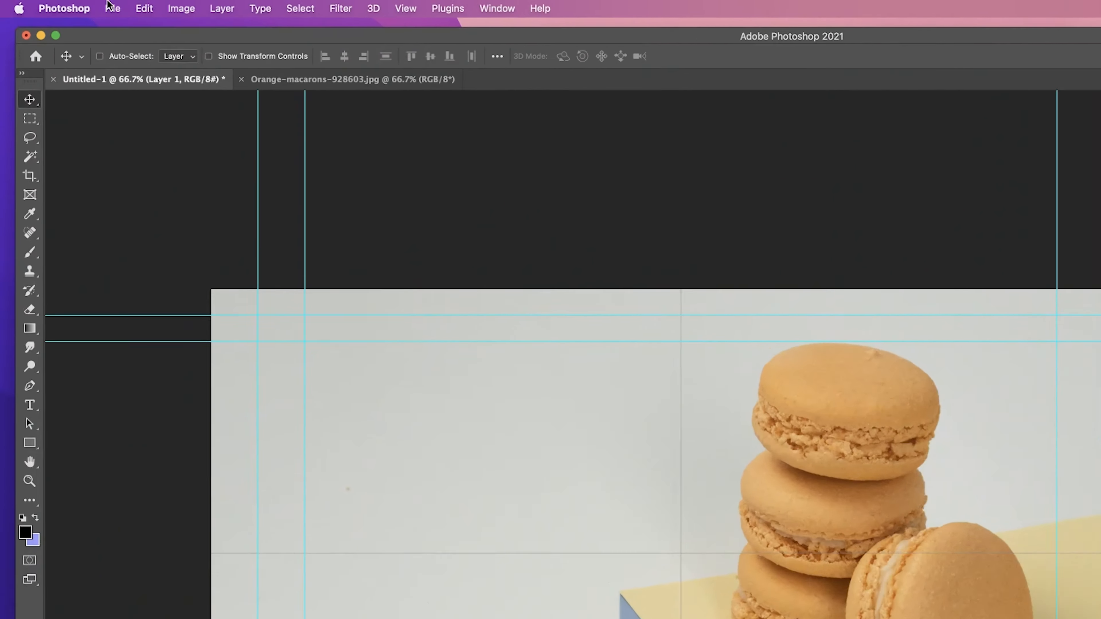
- Save the document to the Desktop in Photoshop format as Macaron Title Card.psd with Maximize Compatibility on
left_click(65, 5)
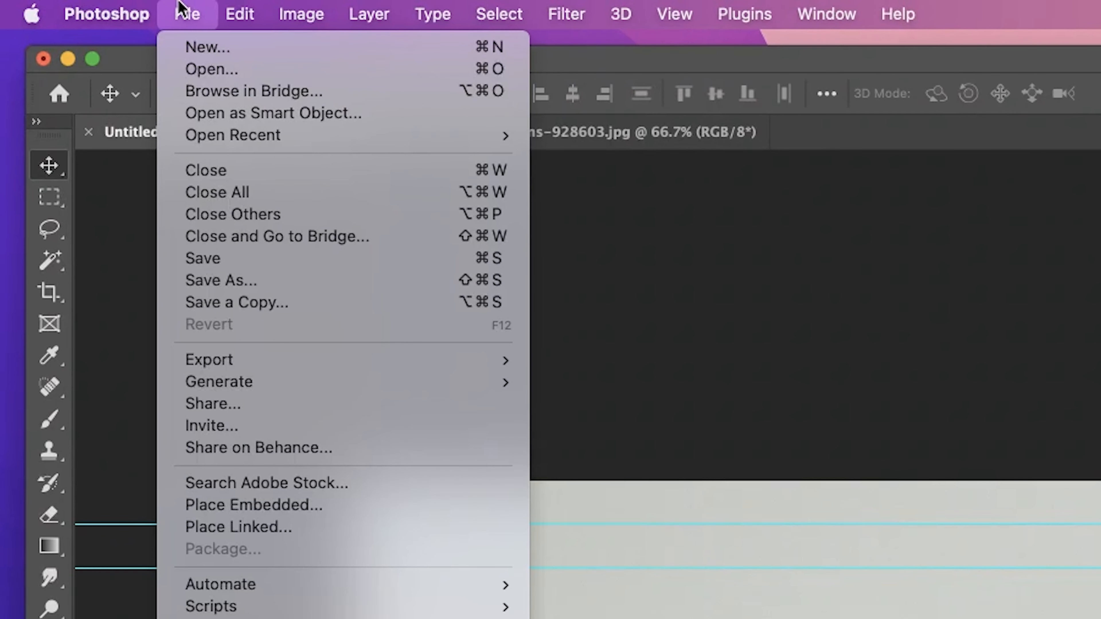
left_click(273, 284)
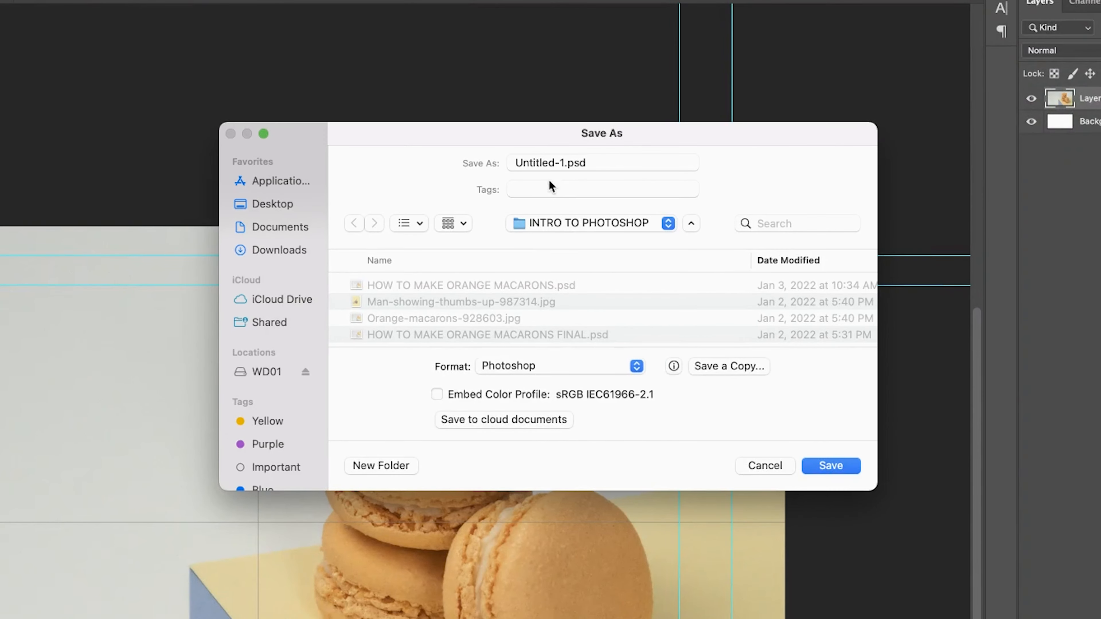
left_click(551, 164)
type("M")
type("acaron")
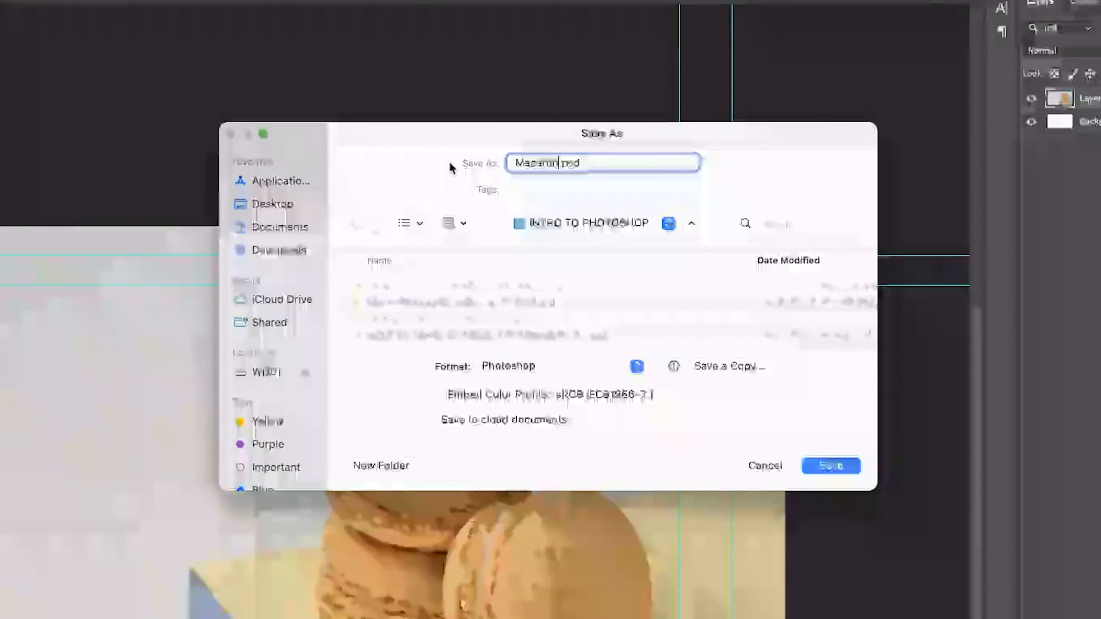
type("Title Car")
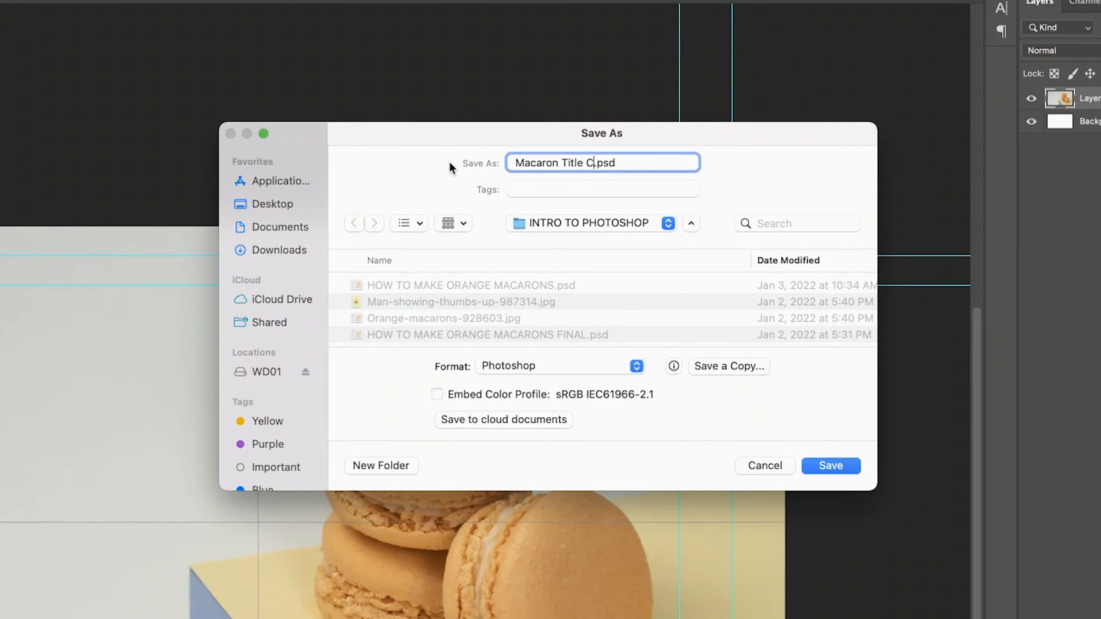
type("d")
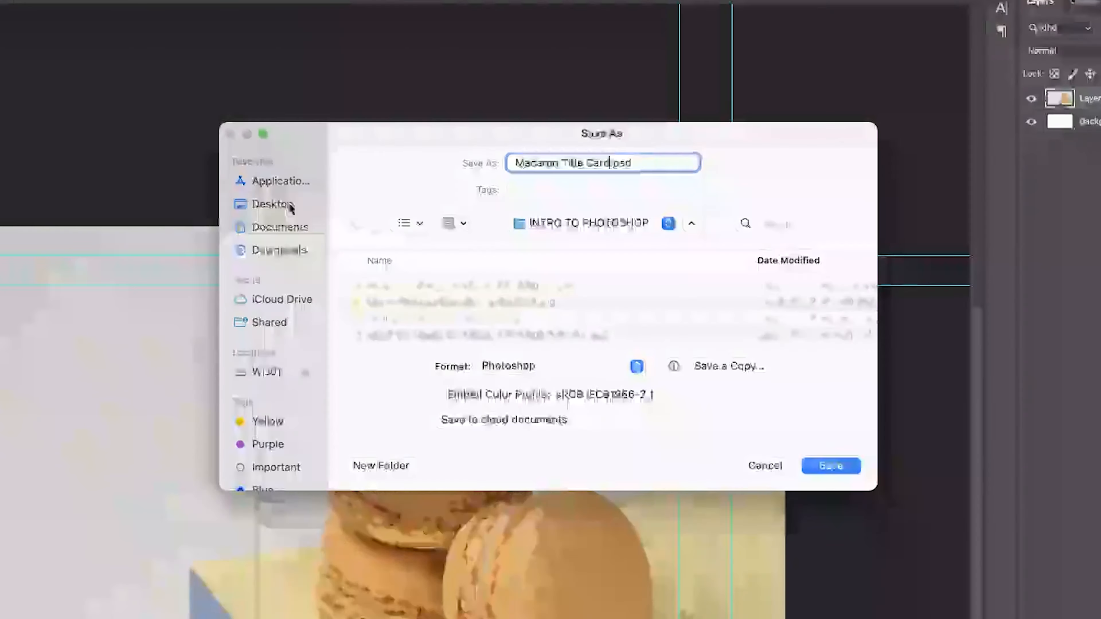
left_click(293, 209)
left_click(831, 466)
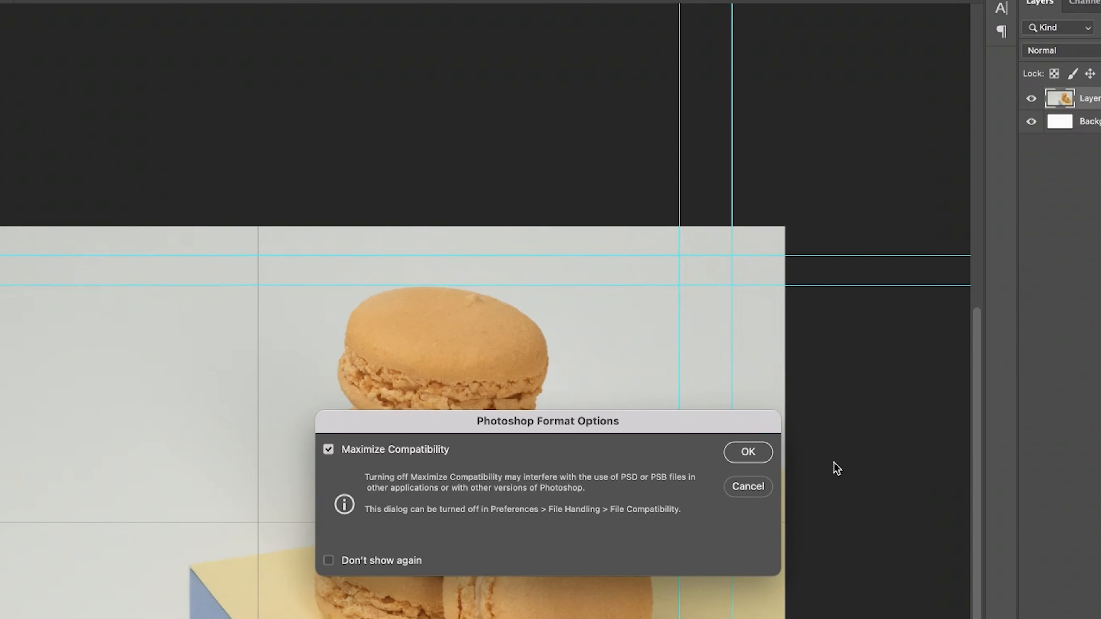
left_click(743, 455)
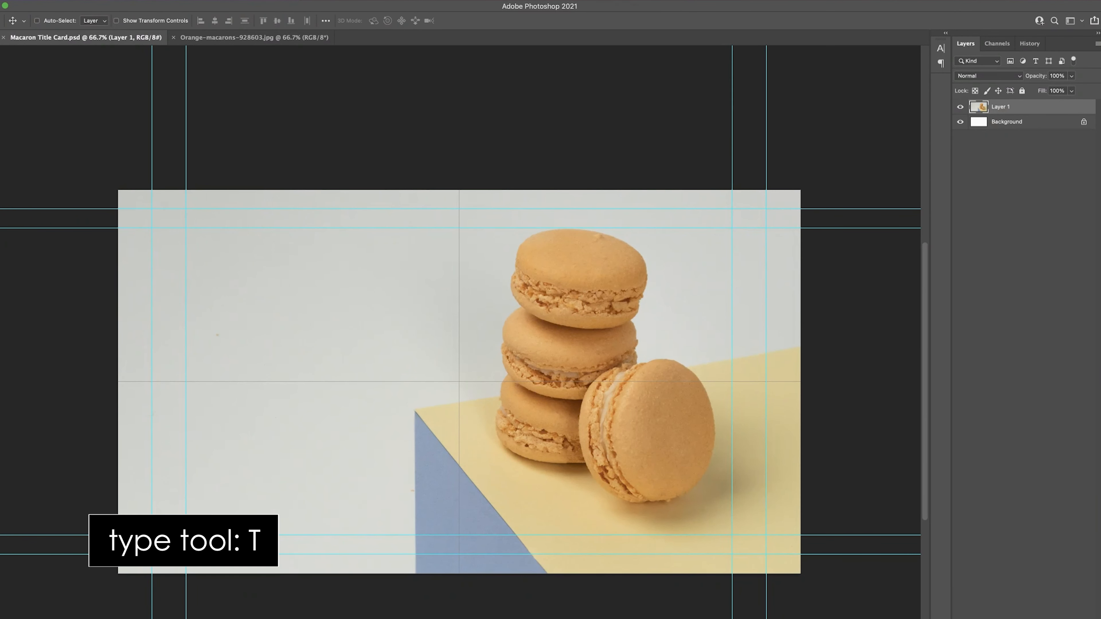
- Add the four-line title HOW TO MAKE PEACH MACARONS in white Century Gothic Bold over the photo's empty area and adjust its placement
key("t")
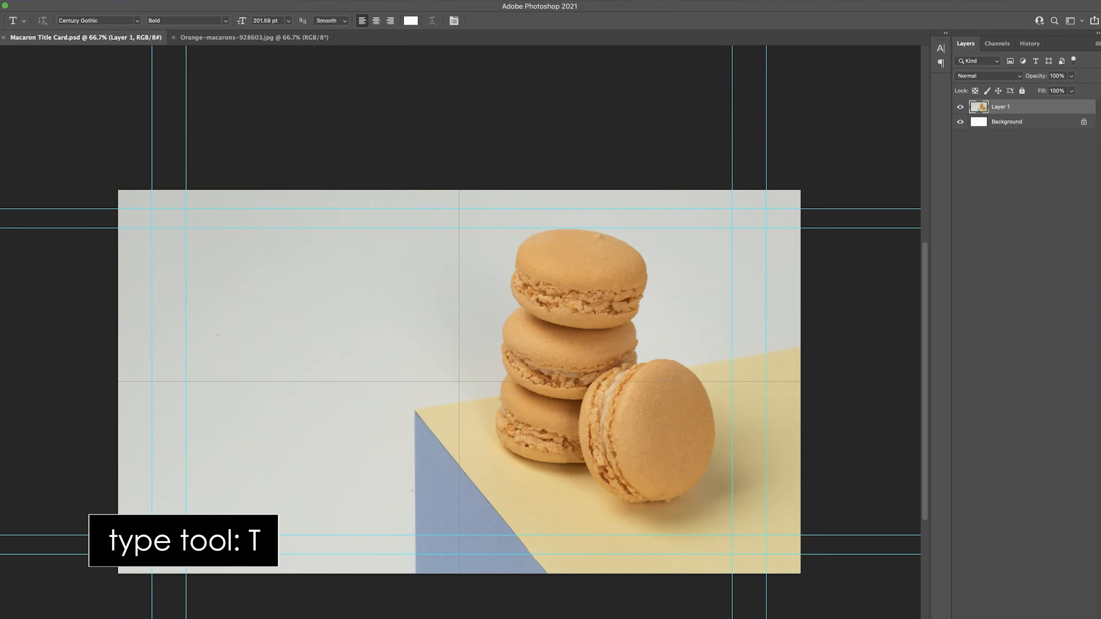
left_click(221, 260)
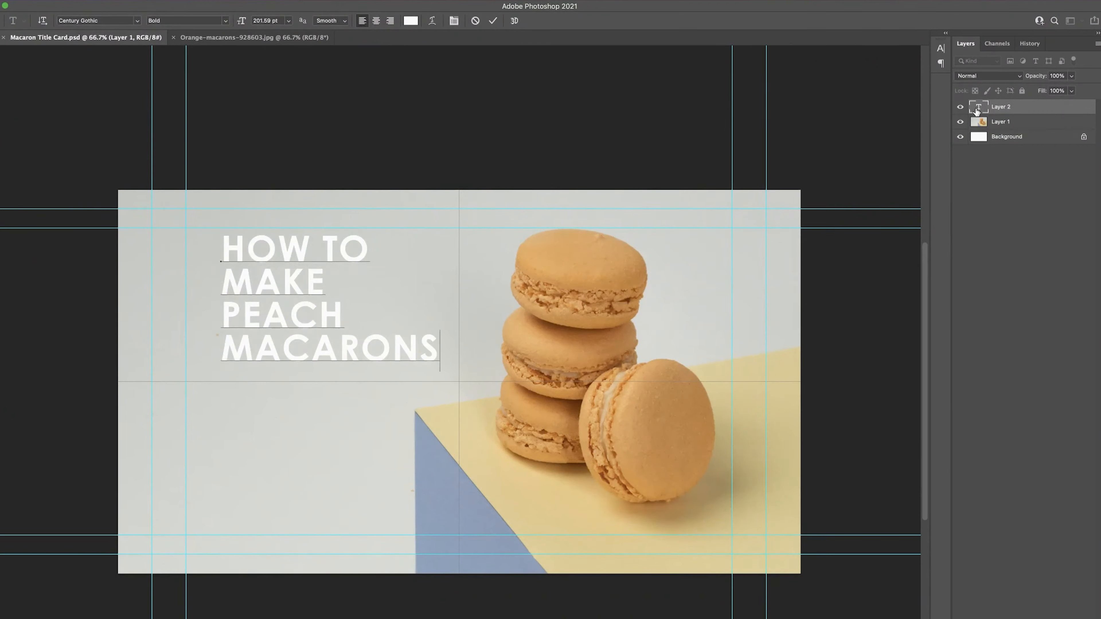
double_click(804, 254)
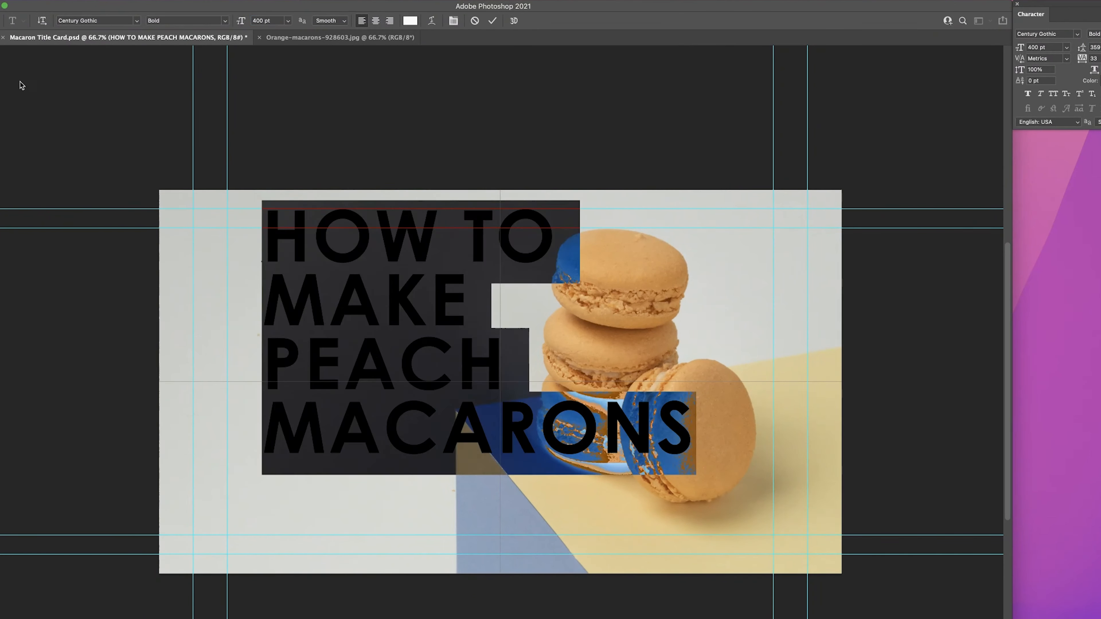
key("ctrl+Return")
left_click_drag(357, 268, 308, 324)
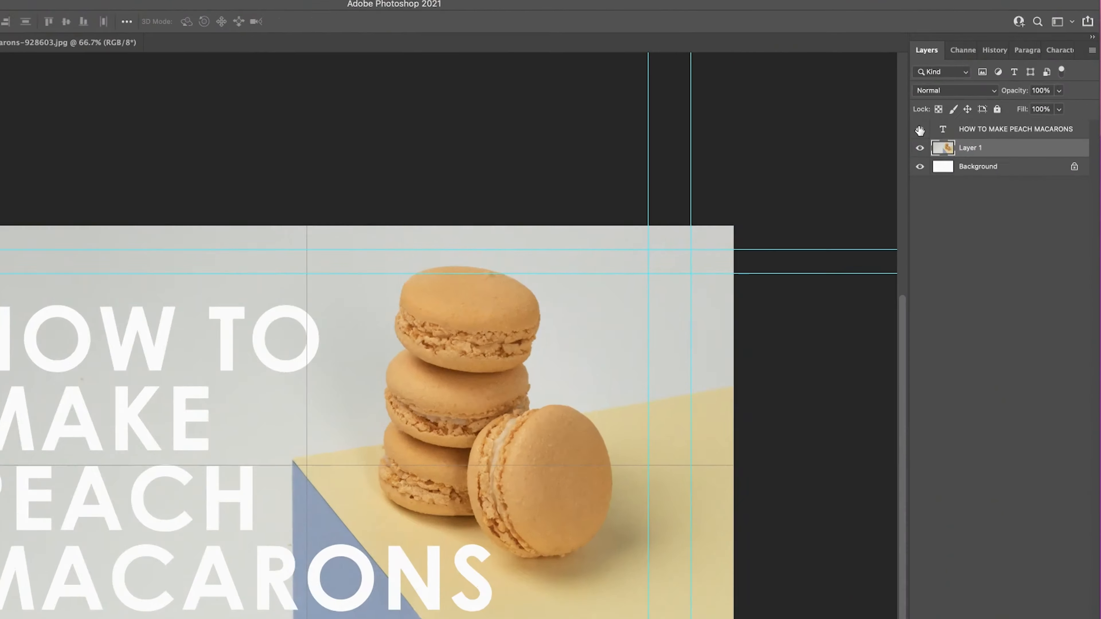
left_click(902, 136)
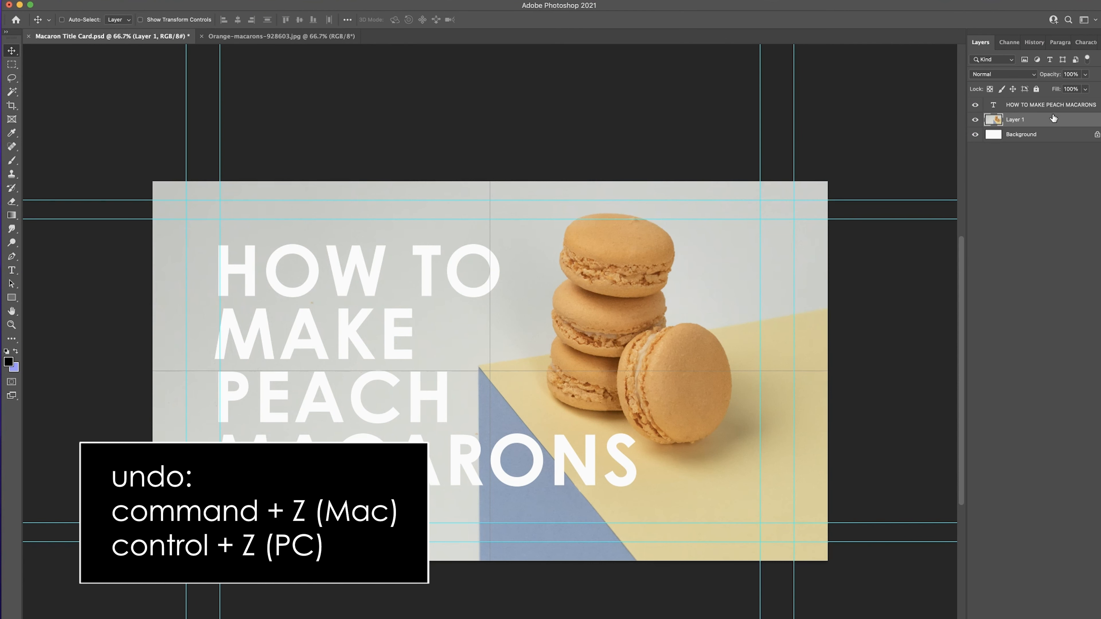
- Duplicate the HOW TO MAKE PEACH MACARONS text layer
left_click(1055, 106)
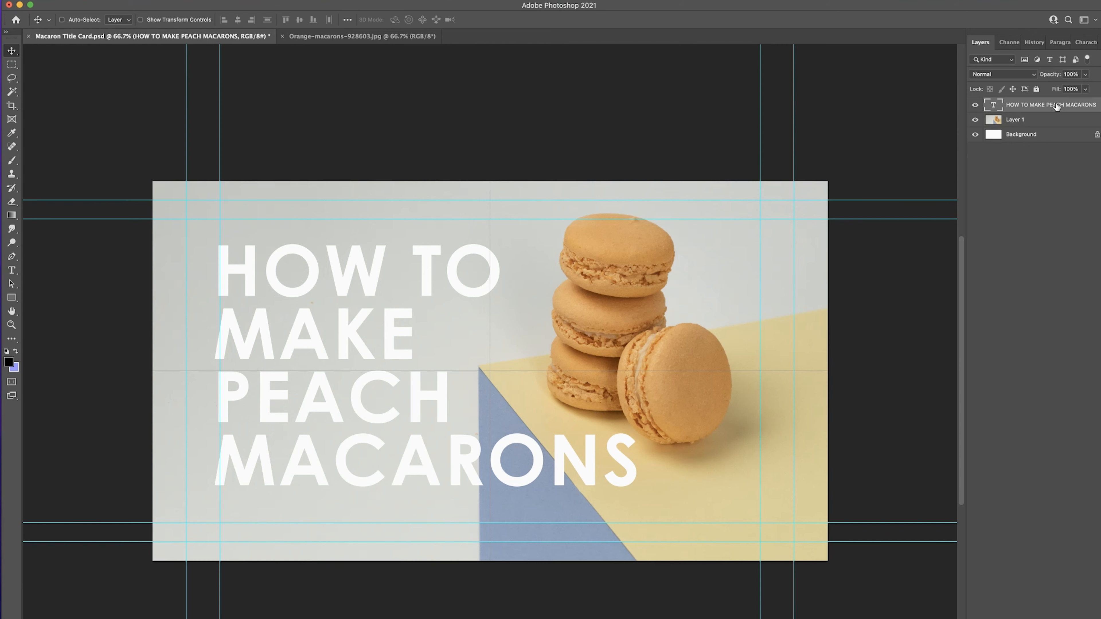
left_click_drag(1057, 106, 1086, 618)
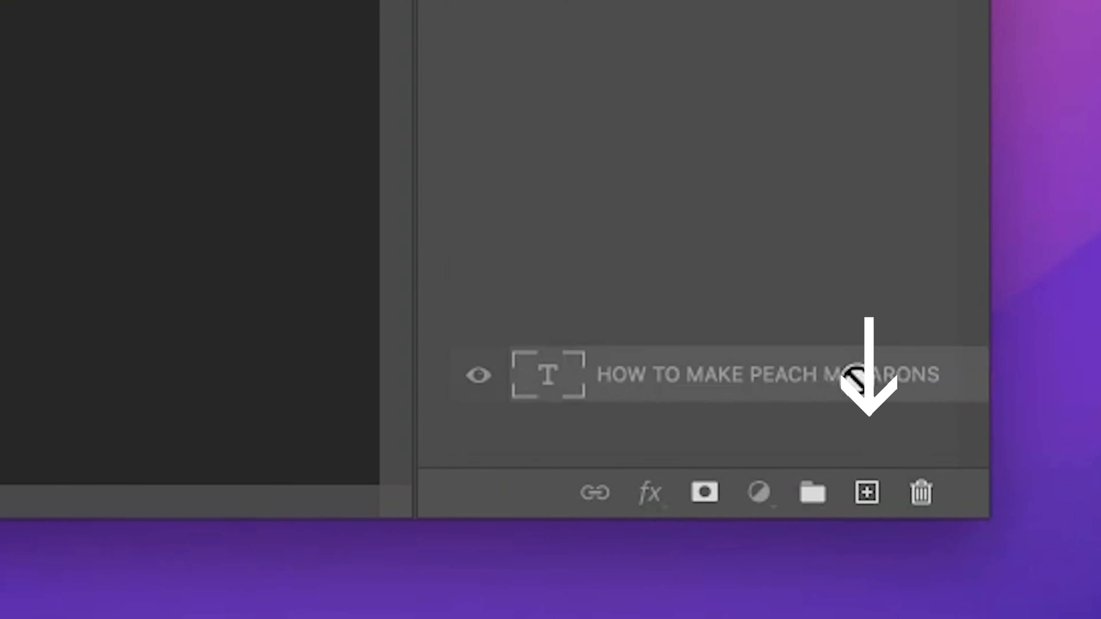
left_click_drag(854, 377, 865, 491)
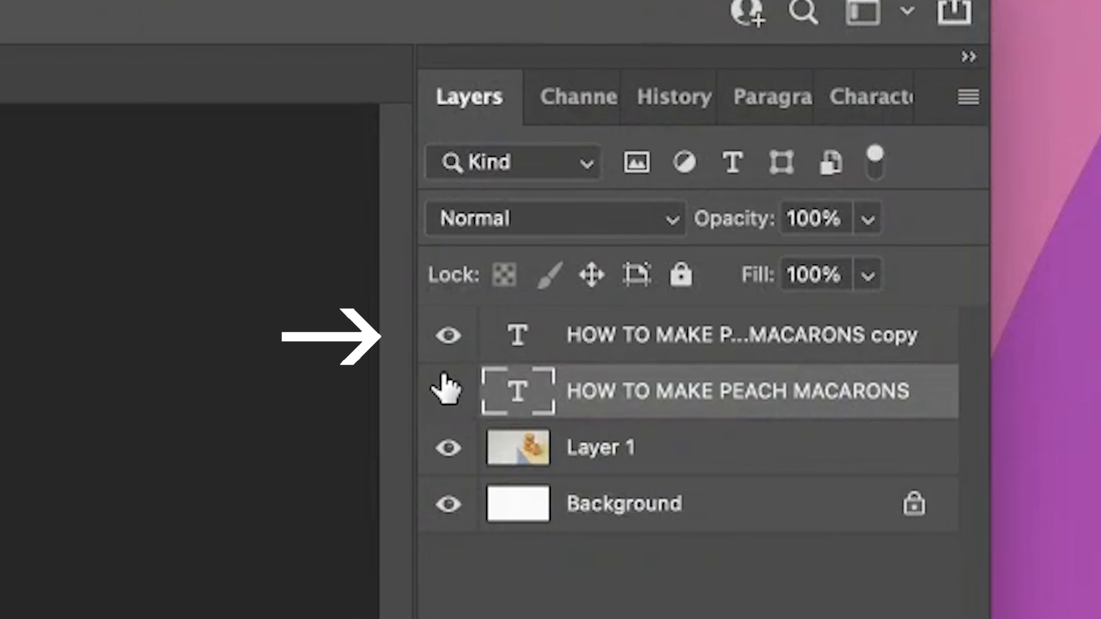
- Recolor all text of the lower title layer to grey 717171
double_click(503, 402)
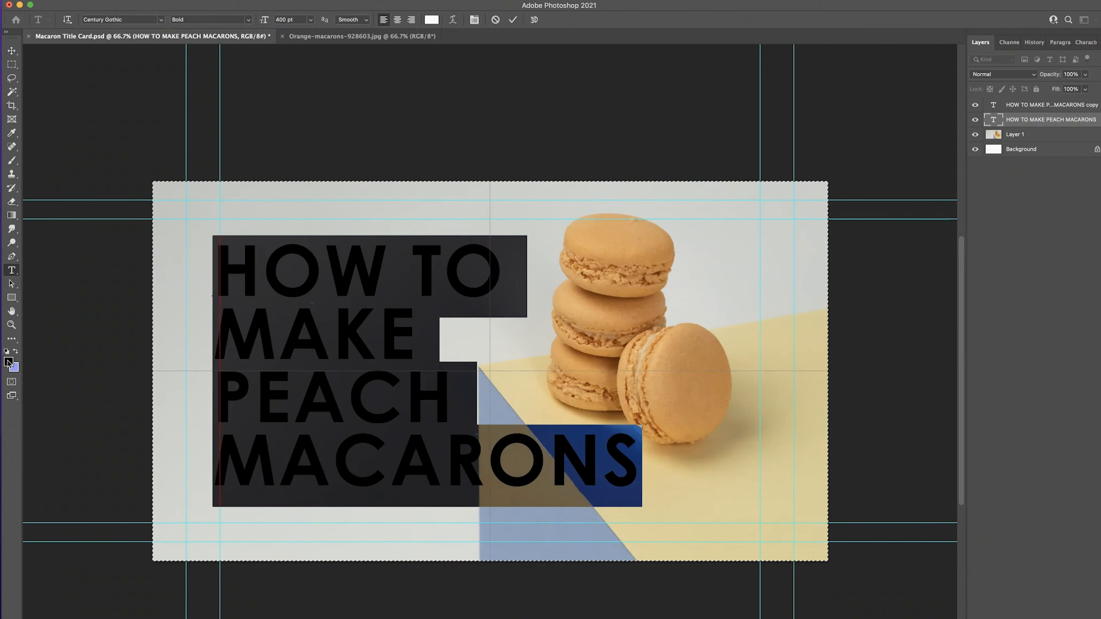
left_click(9, 362)
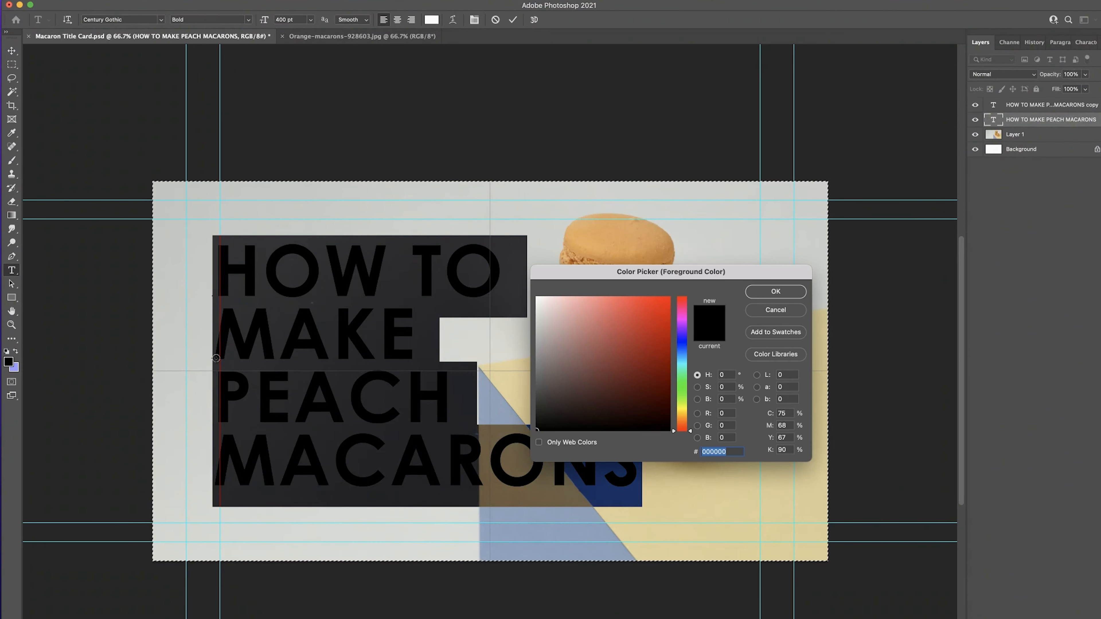
left_click(541, 373)
left_click(787, 294)
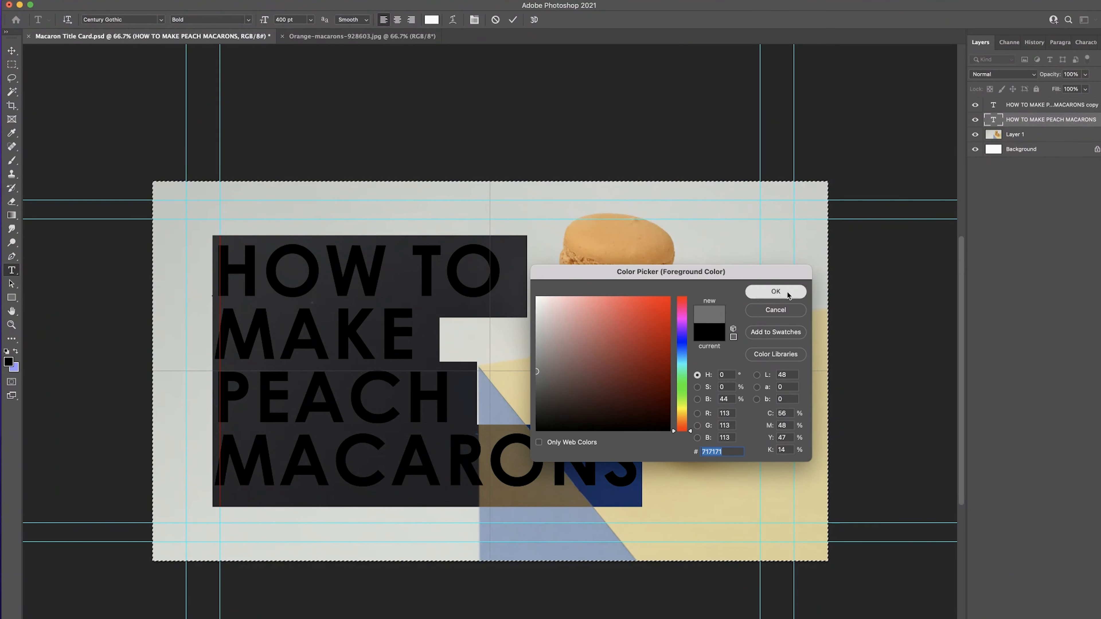
left_click(1026, 235)
left_click(1002, 122)
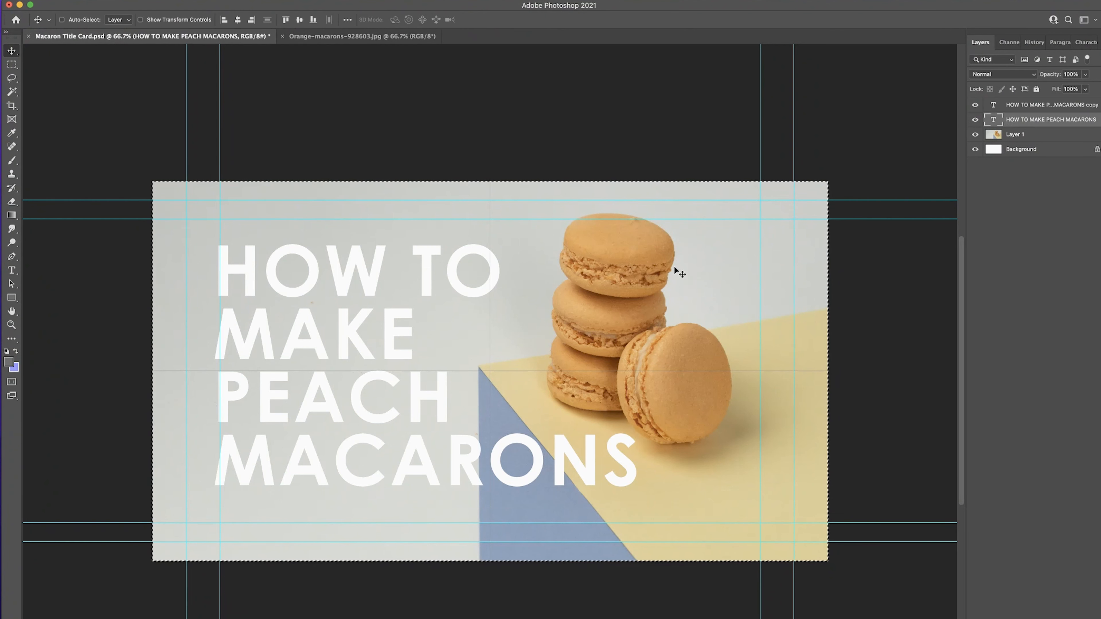
- Offset the grey title slightly down and to the right as a drop shadow, and toggle its visibility to compare
left_click_drag(431, 336, 475, 316)
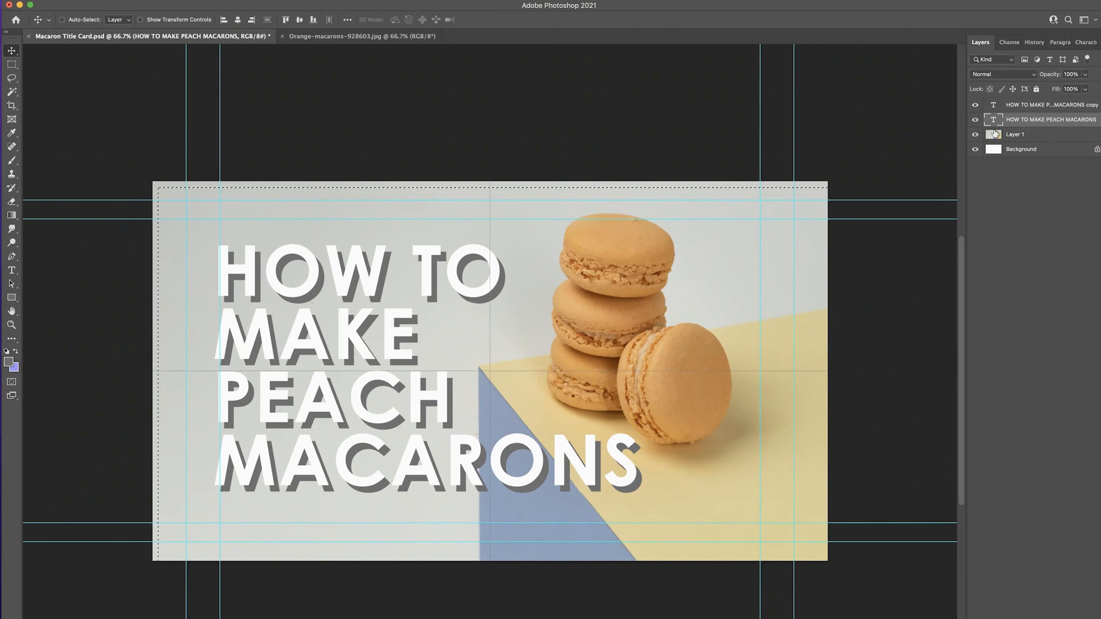
left_click(976, 120)
left_click(976, 121)
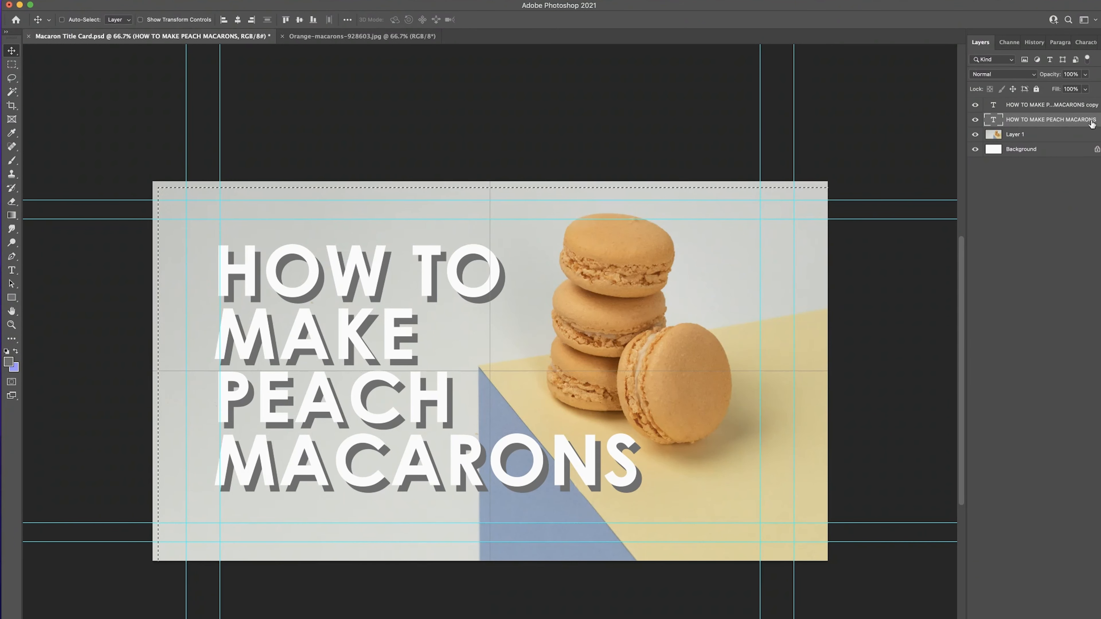
- Delete the grey shadow title layer and clear the selection
left_click_drag(1080, 127, 1096, 569)
key("Delete")
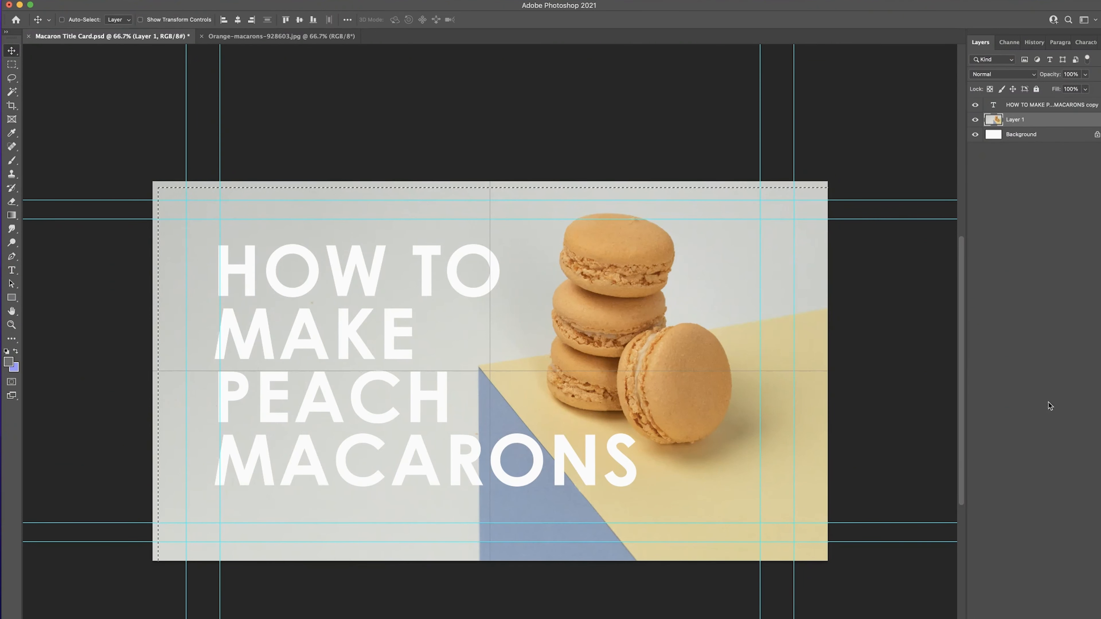
key("super+d")
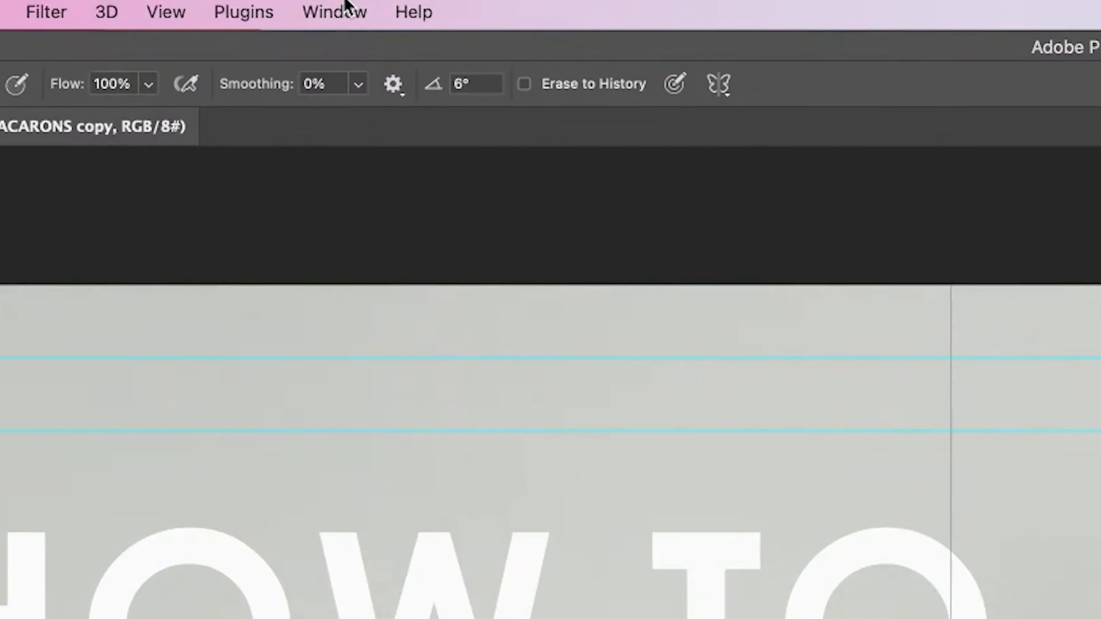
left_click(295, 3)
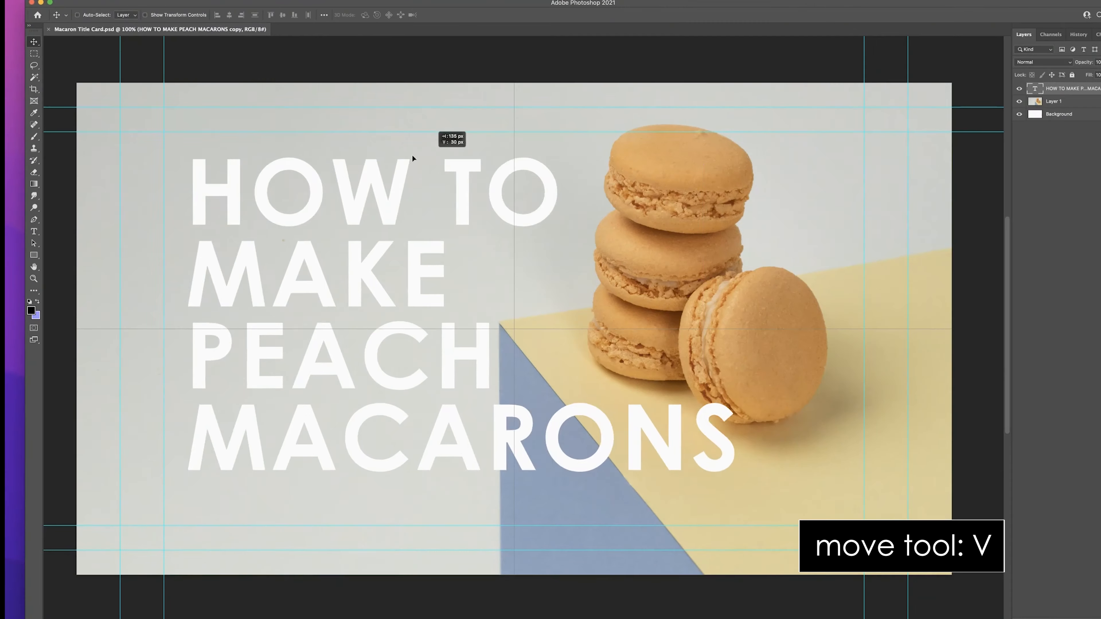
- Draw a rectangular marquee selection around the top macaron, and switch to the Elliptical Marquee tool
left_click_drag(412, 154, 405, 163)
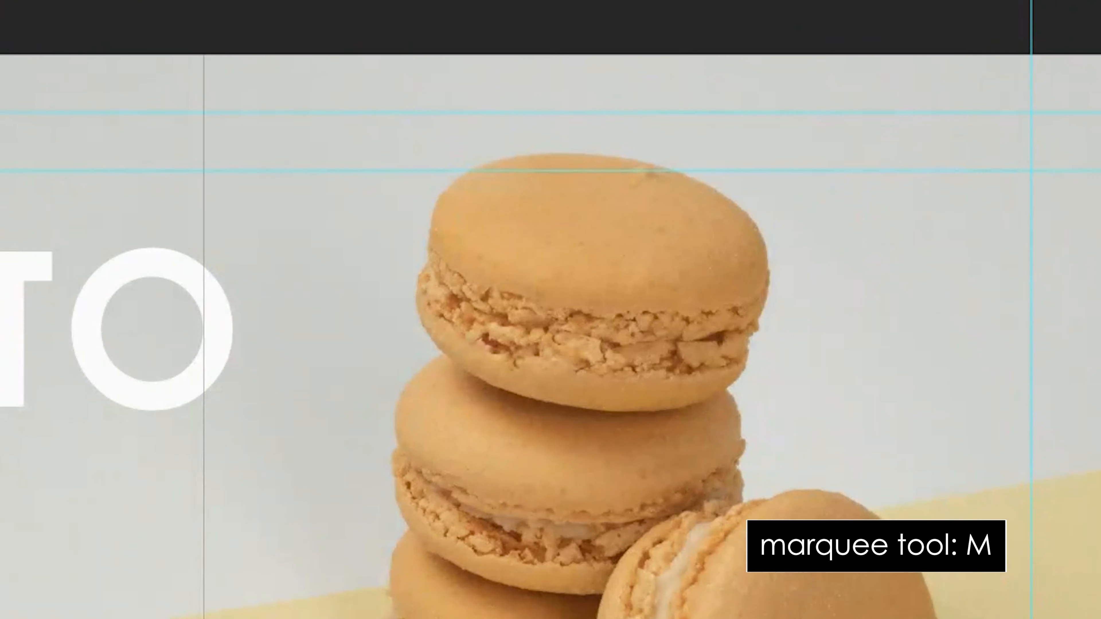
left_click_drag(494, 149, 942, 466)
left_click_drag(827, 438, 827, 438)
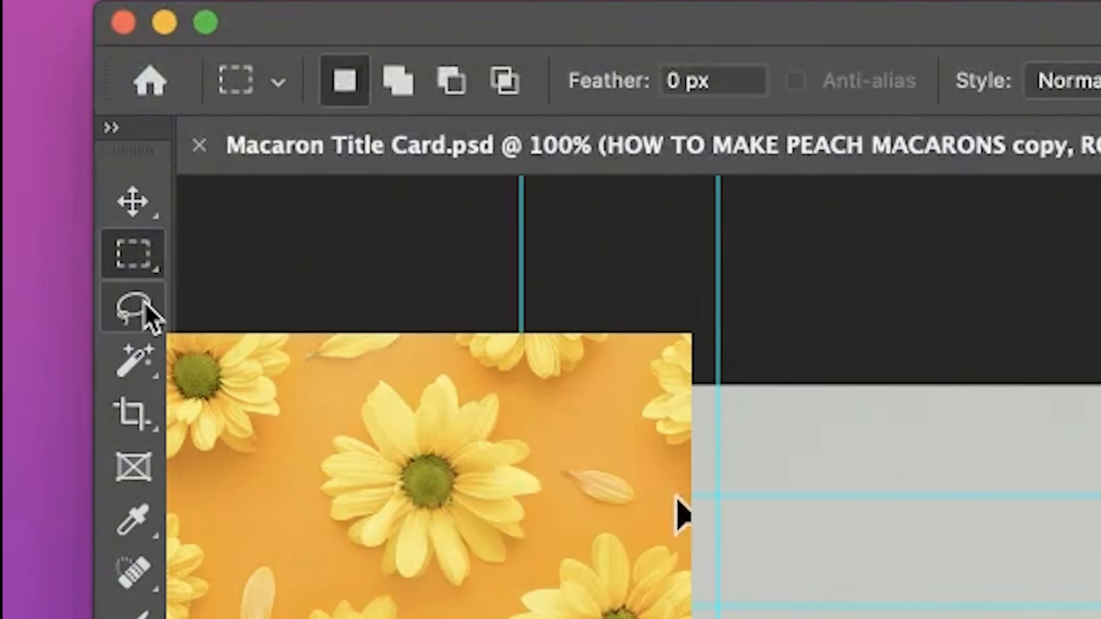
left_click(135, 255)
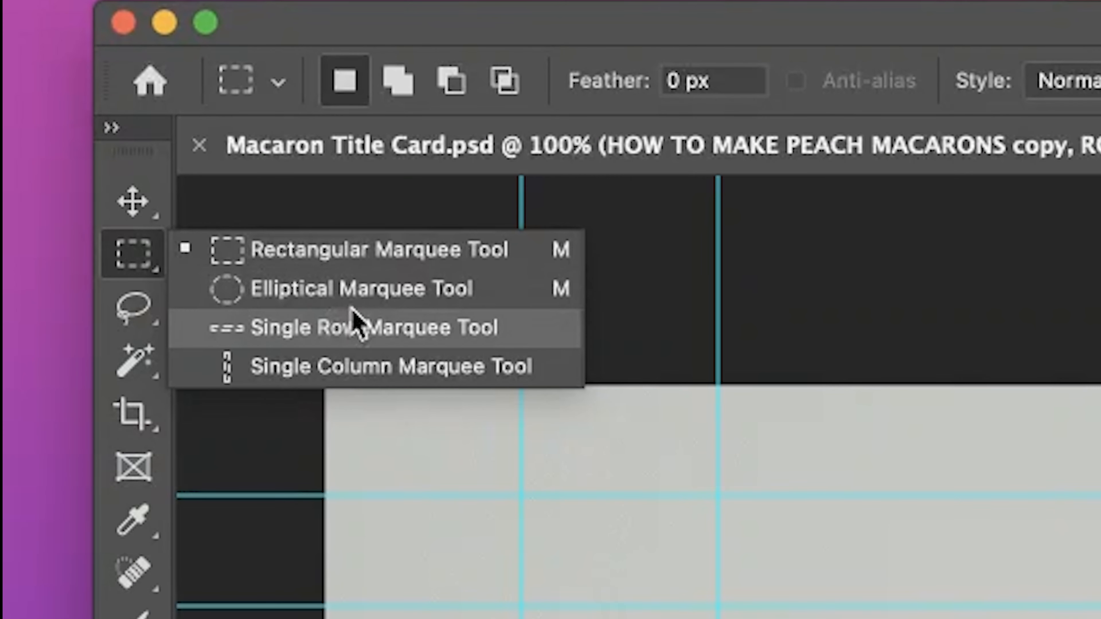
left_click(559, 303)
- Trace a closed polygonal lasso selection around the edge of the top macaron
left_click(140, 310)
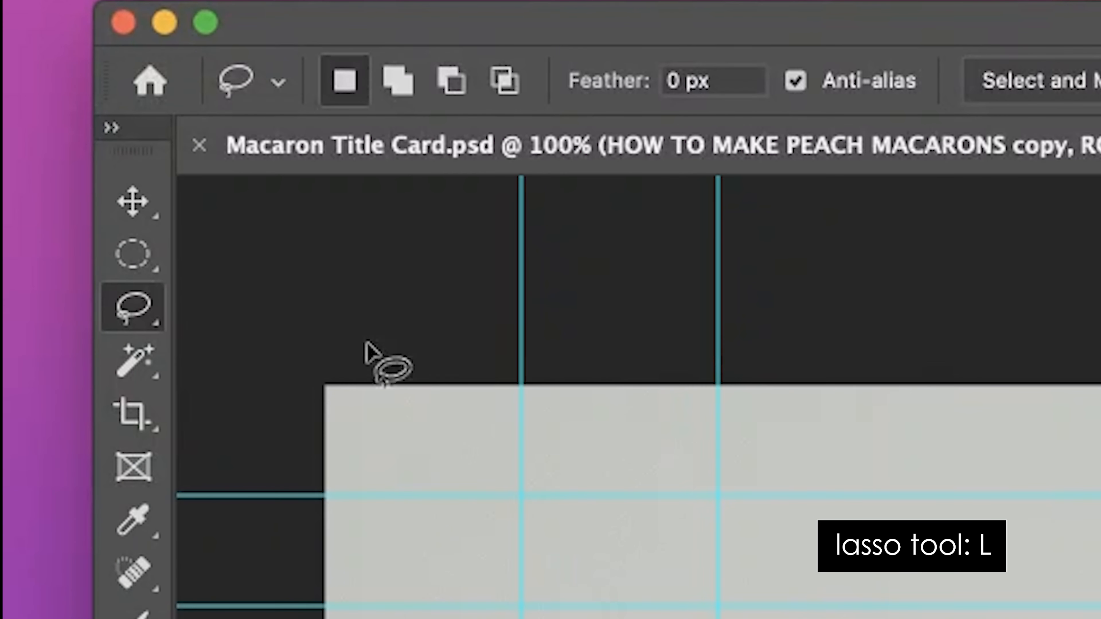
right_click(145, 311)
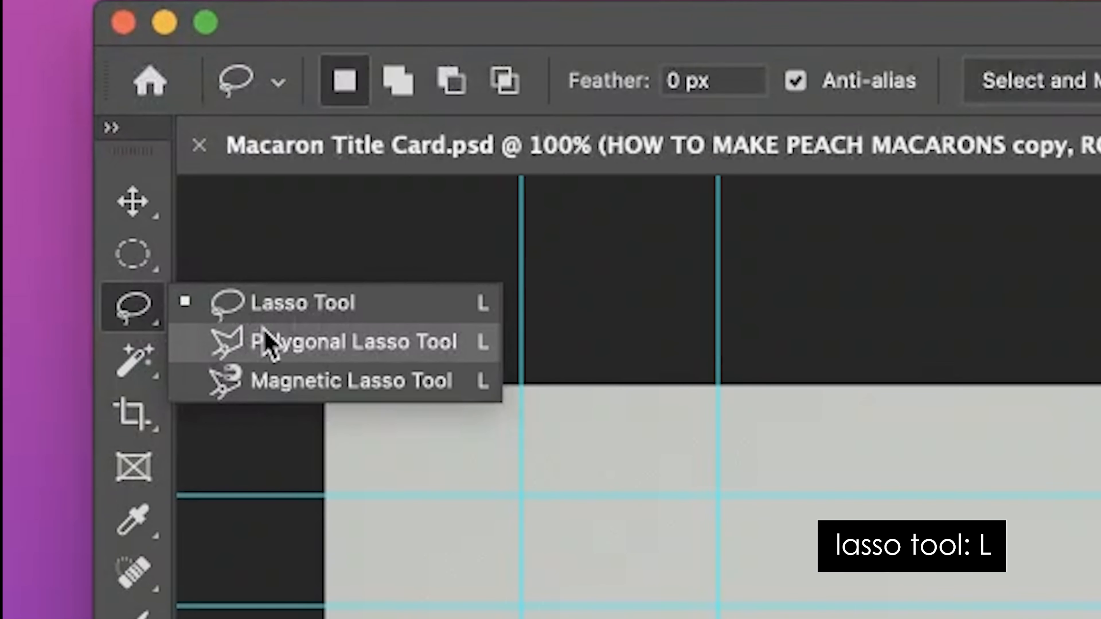
left_click(266, 345)
left_click(467, 188)
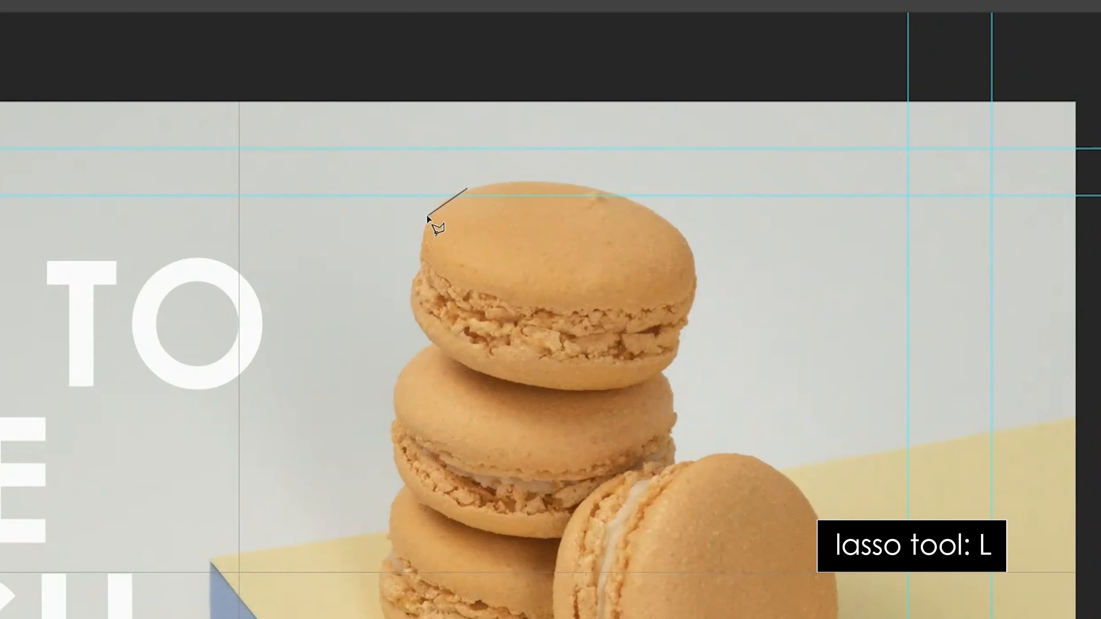
left_click(513, 387)
left_click(618, 391)
left_click(641, 381)
left_click(699, 270)
left_click(671, 215)
left_click(572, 179)
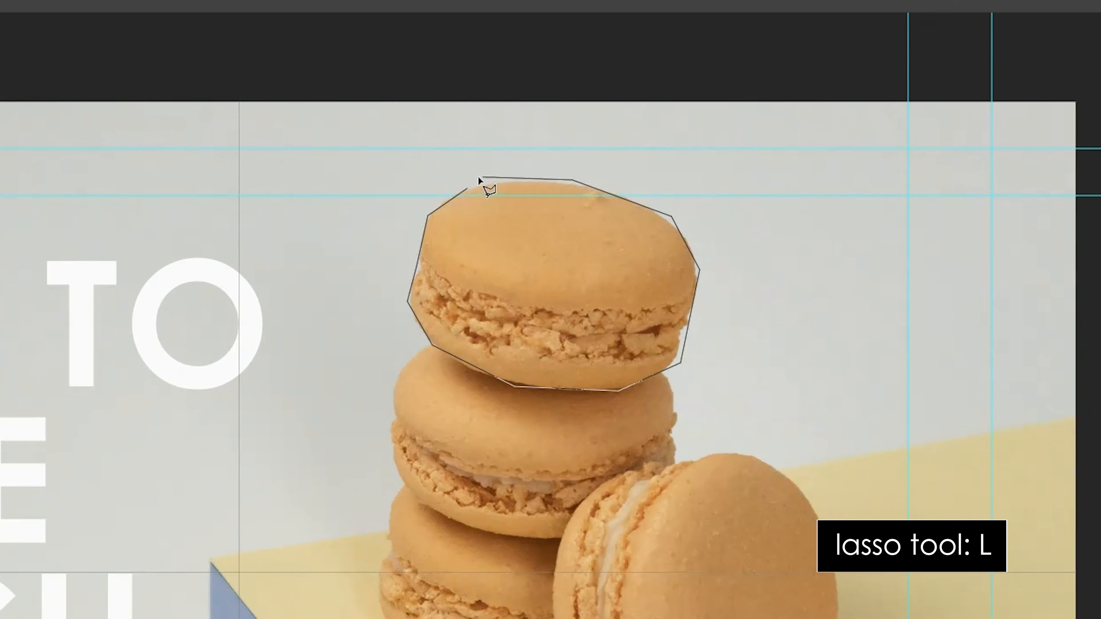
left_click(477, 180)
left_click(466, 190)
- Move the selected macaron off the stack onto the end of the title's first line, and undo the move
key("v")
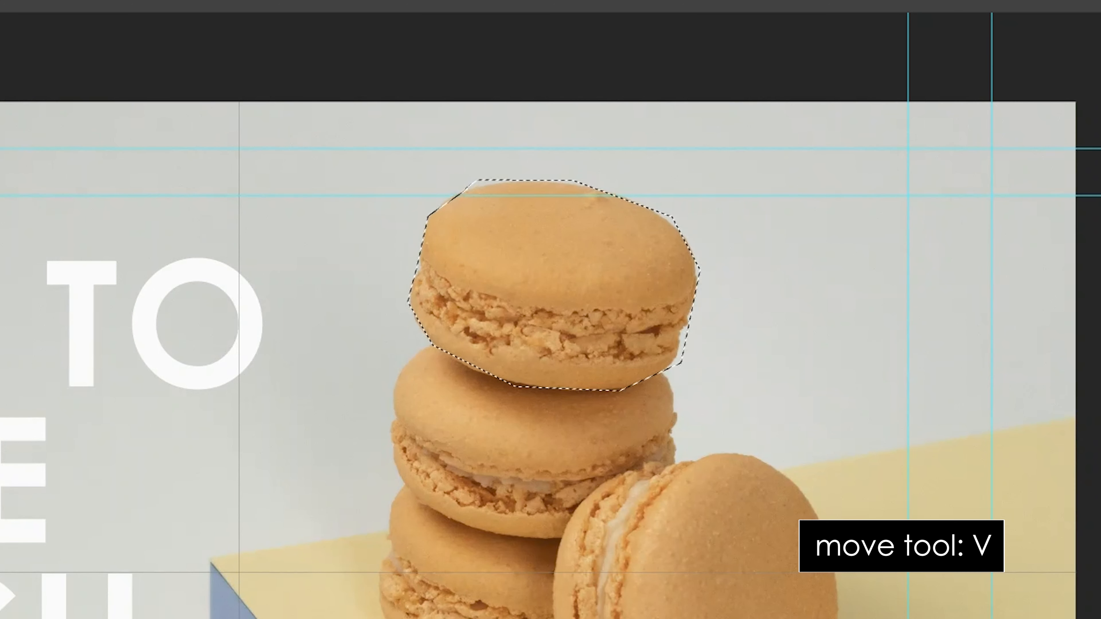
left_click_drag(507, 278, 256, 282)
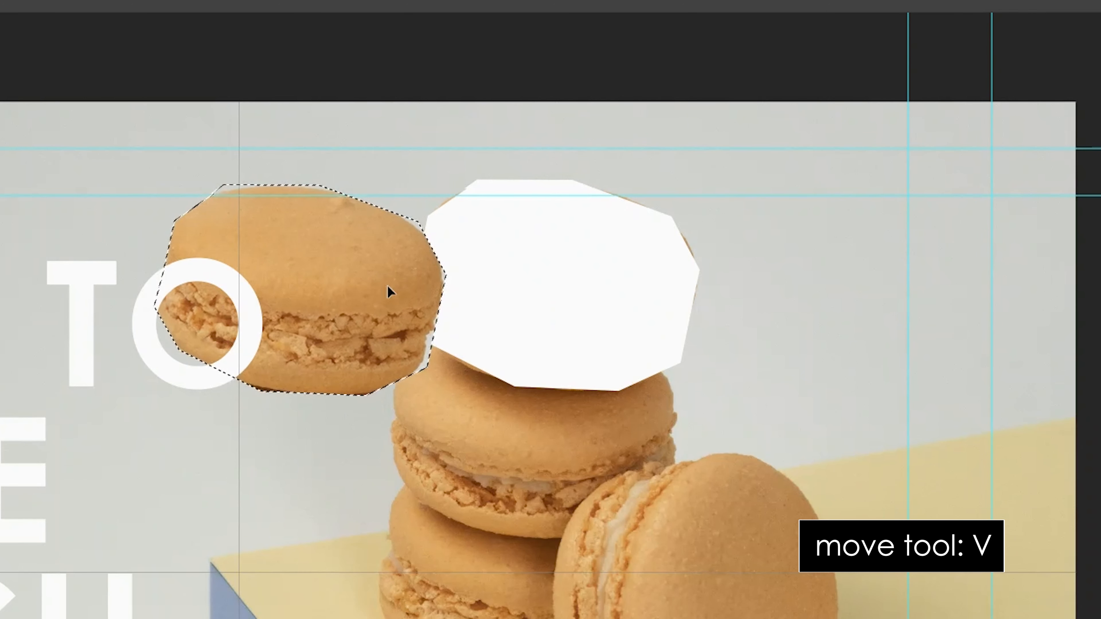
key("ctrl+z")
- Select the grey background of the photo layer using the Magic Wand with a tolerance of 50
key("w")
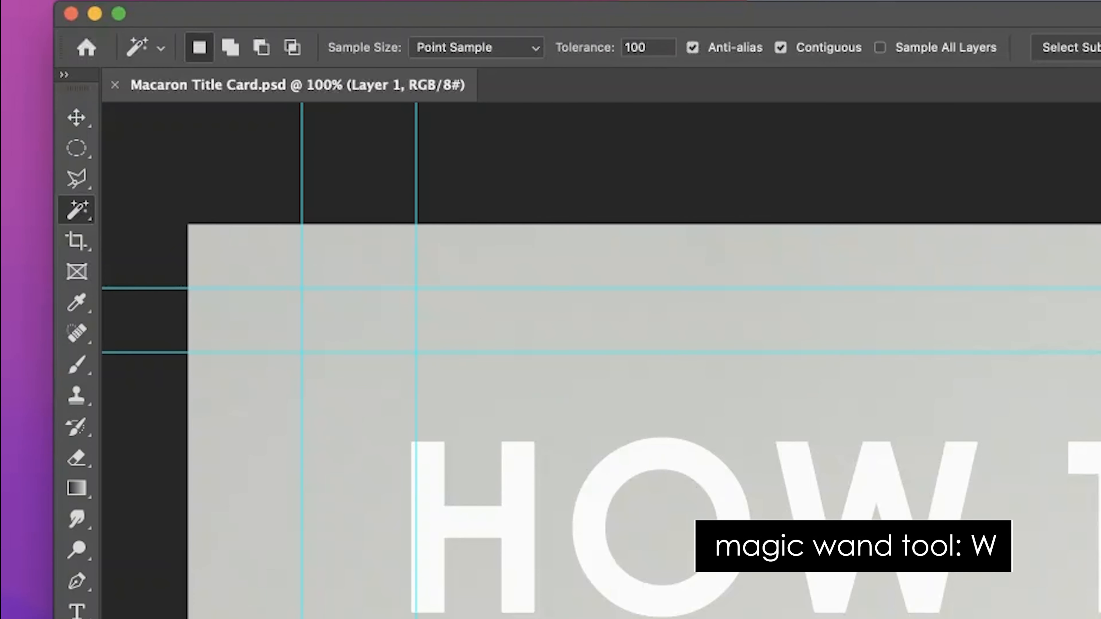
left_click(693, 260)
left_click(653, 51)
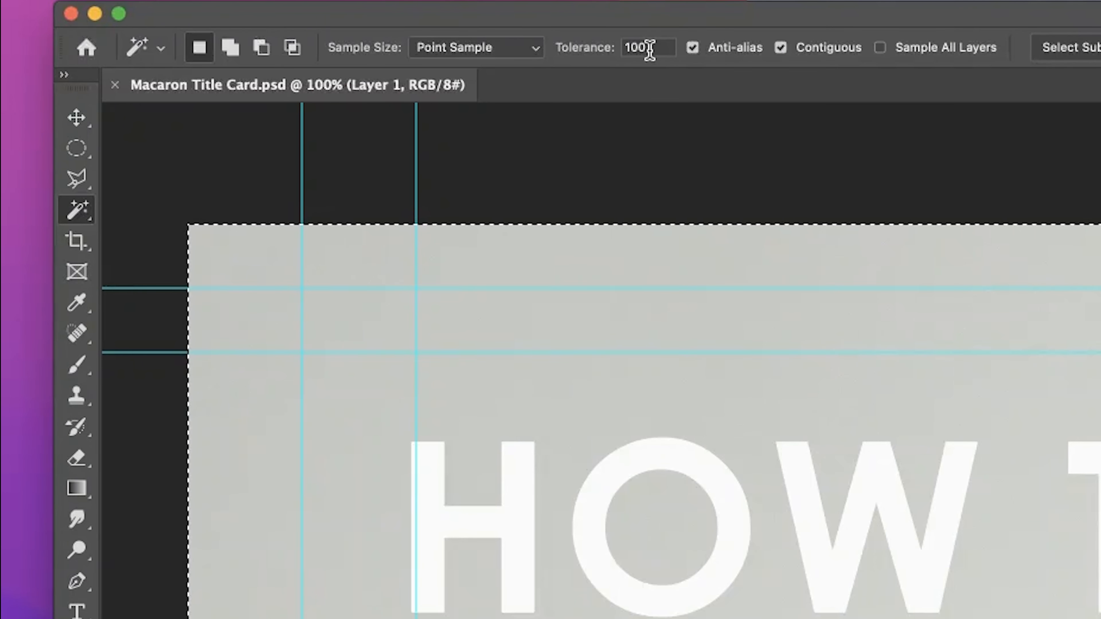
type("50")
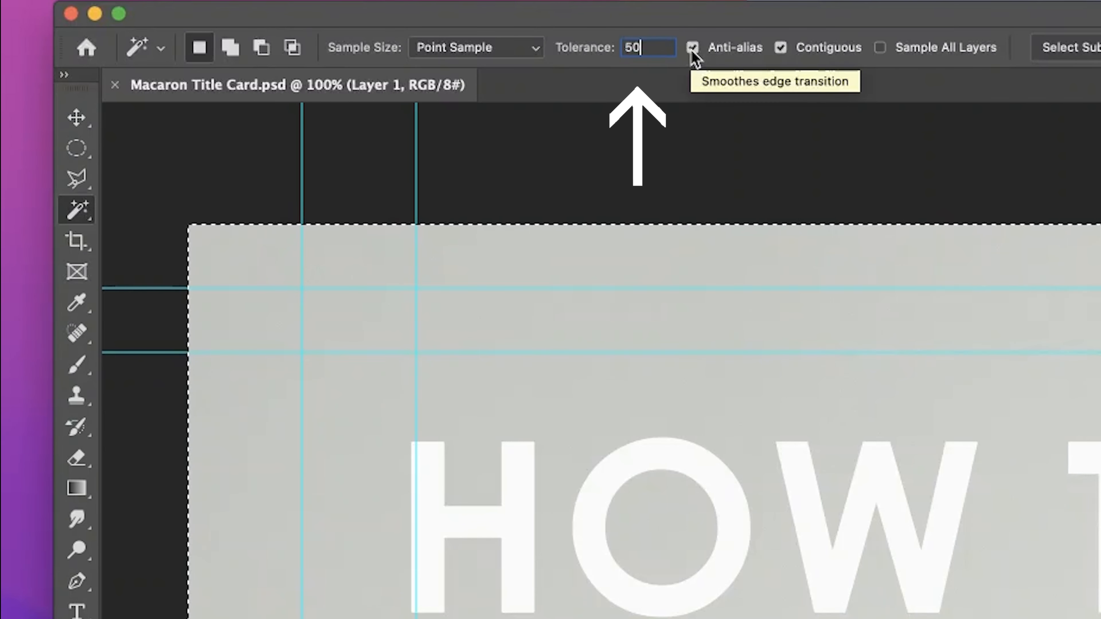
key("Return")
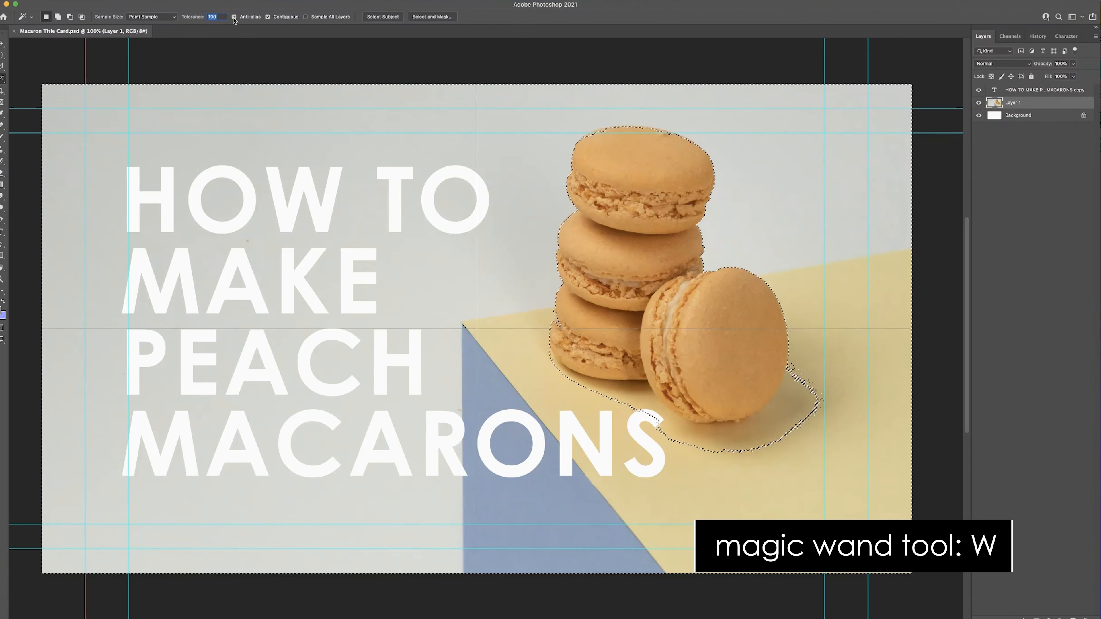
type("50")
key("Return")
left_click(515, 227)
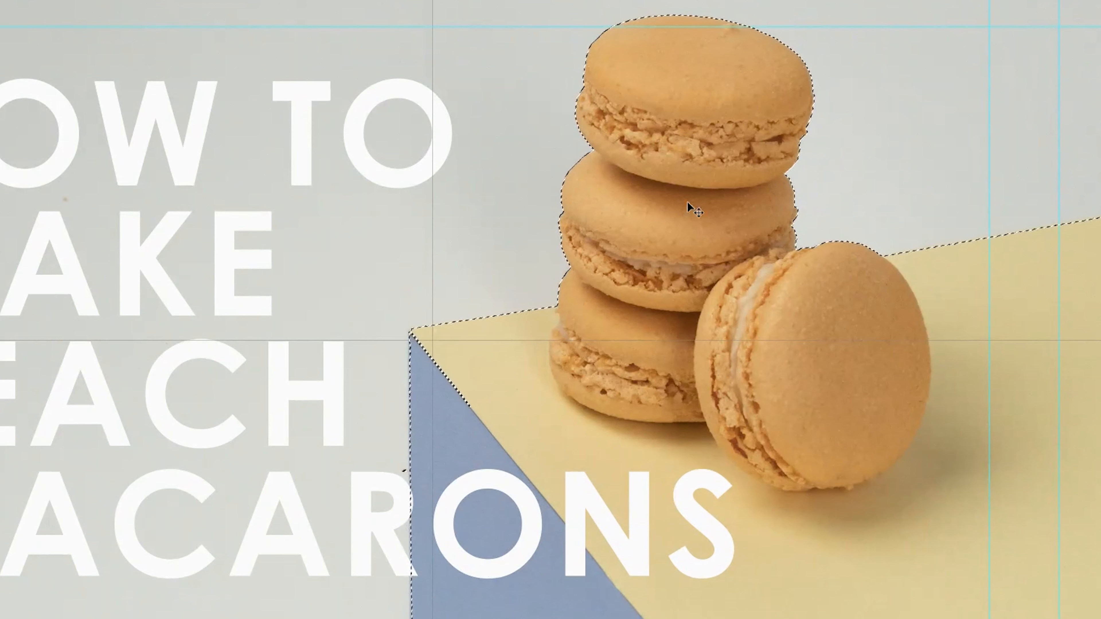
- Cut the selected grey background out of the photo layer, and undo the cut
key("super+x")
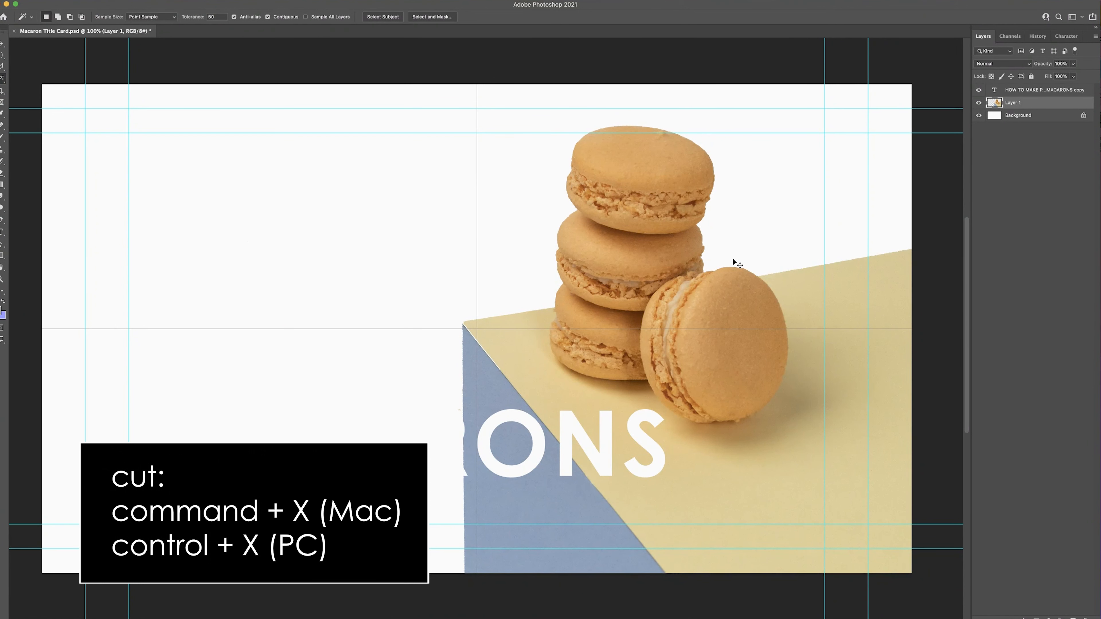
key("super+z")
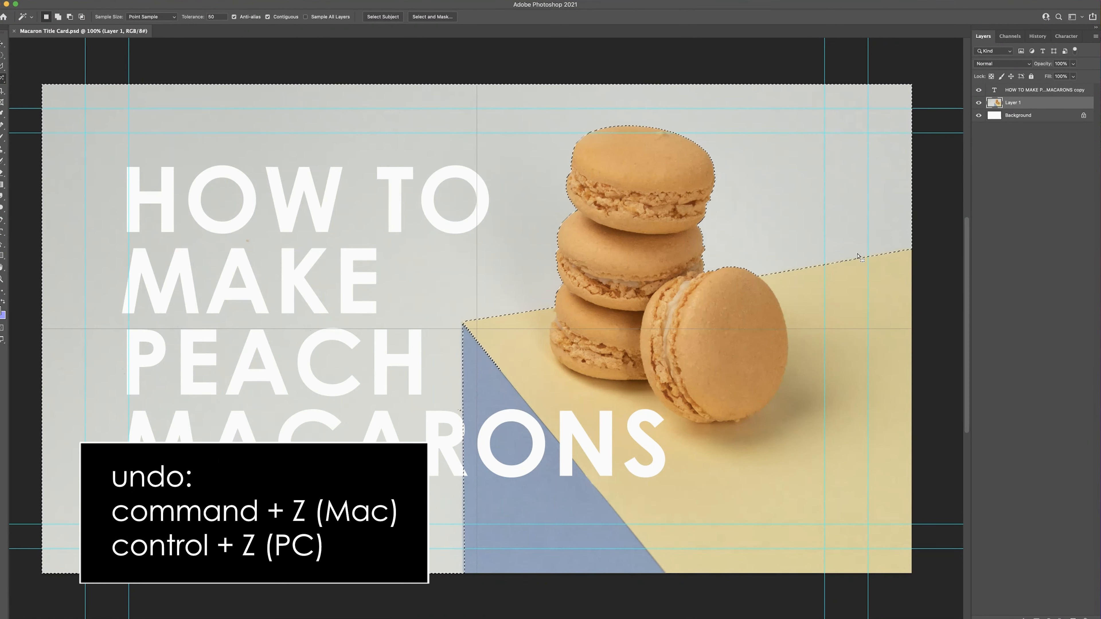
- Try to crop the canvas inward from its upper-left corner
left_click(3, 93)
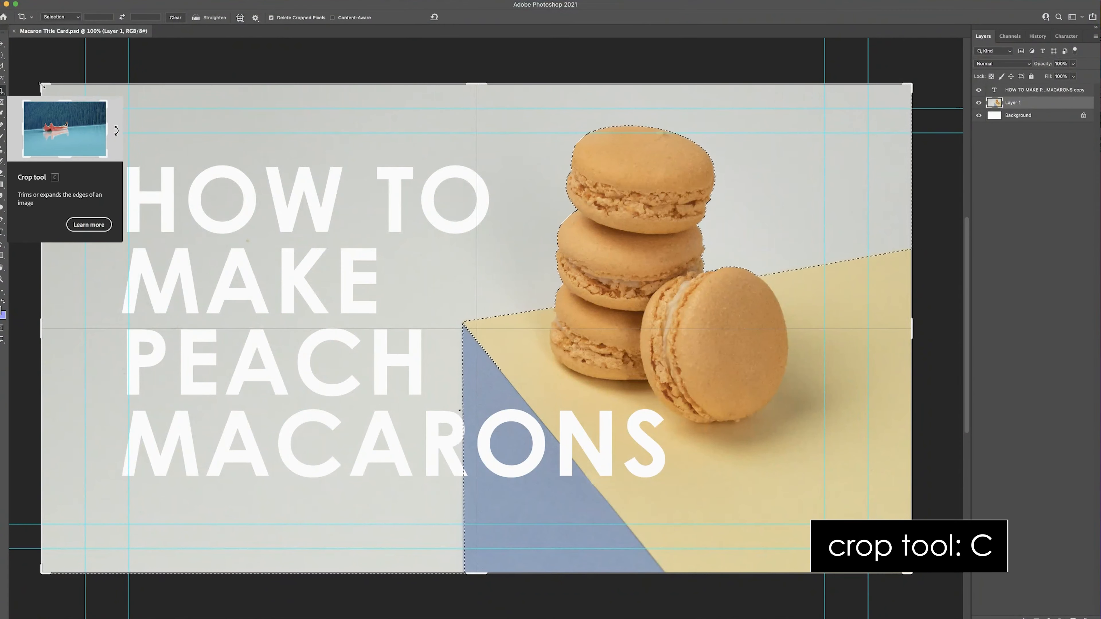
left_click_drag(43, 86, 132, 72)
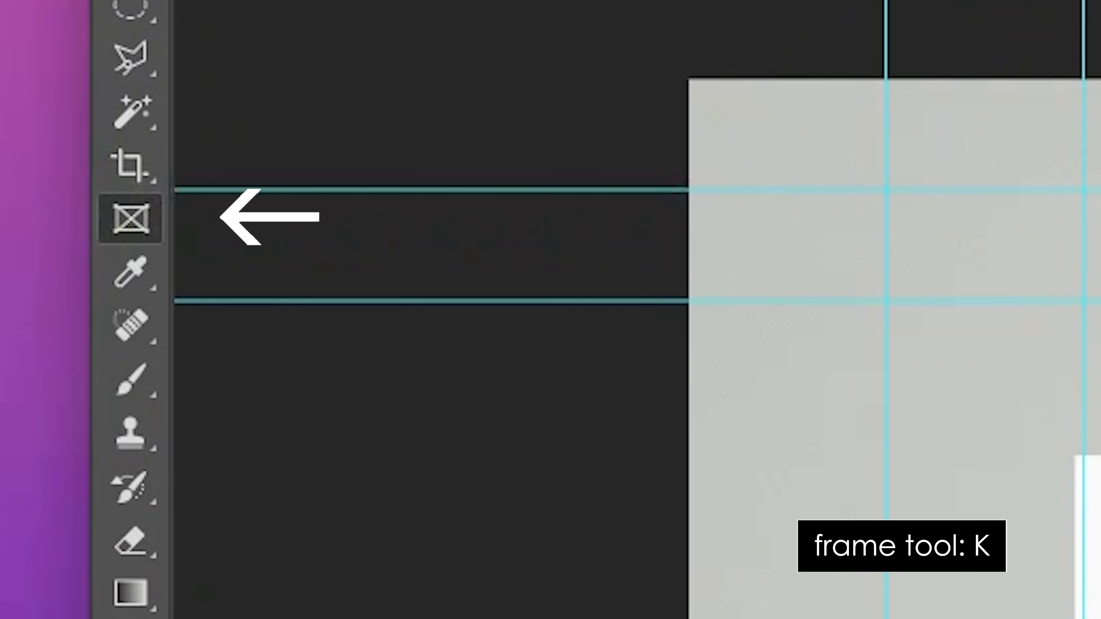
- Draw a roughly square image frame in the empty background just right of the top macaron
left_click_drag(817, 95, 921, 193)
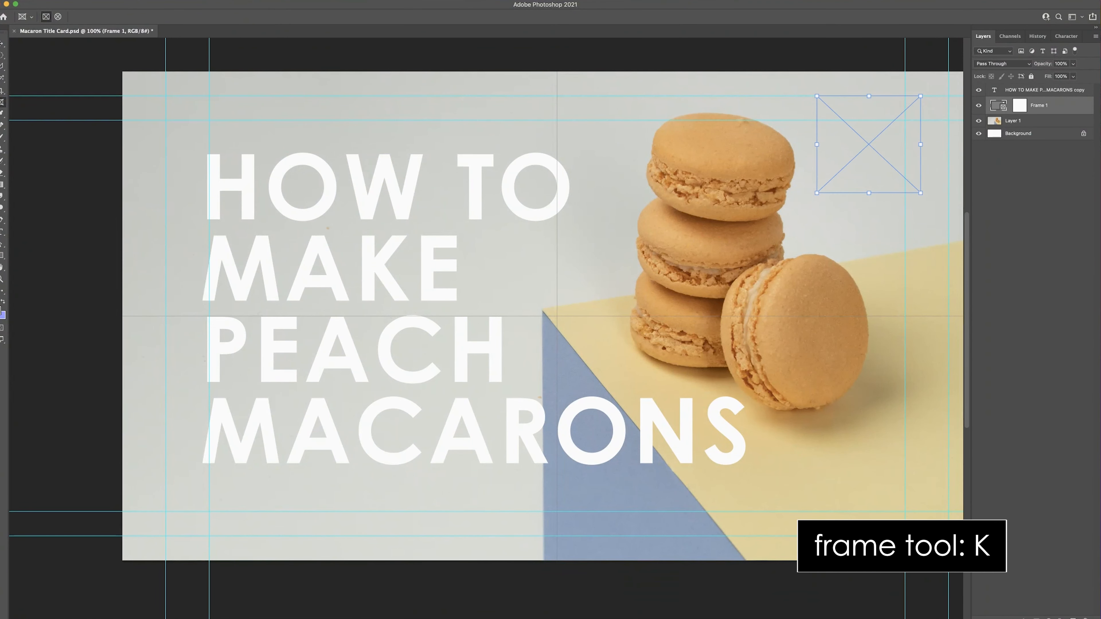
double_click(1096, 70)
left_click_drag(970, 71, 789, 138)
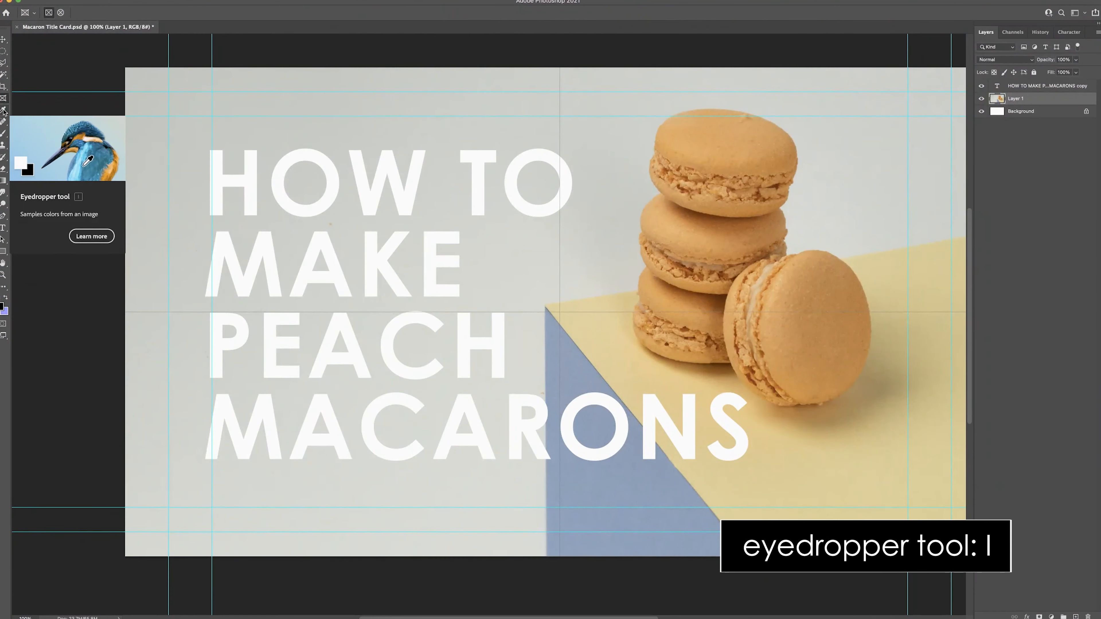
- Recolor the whole title with orange eaac64 sampled from the image, and undo the recolor
left_click(3, 110)
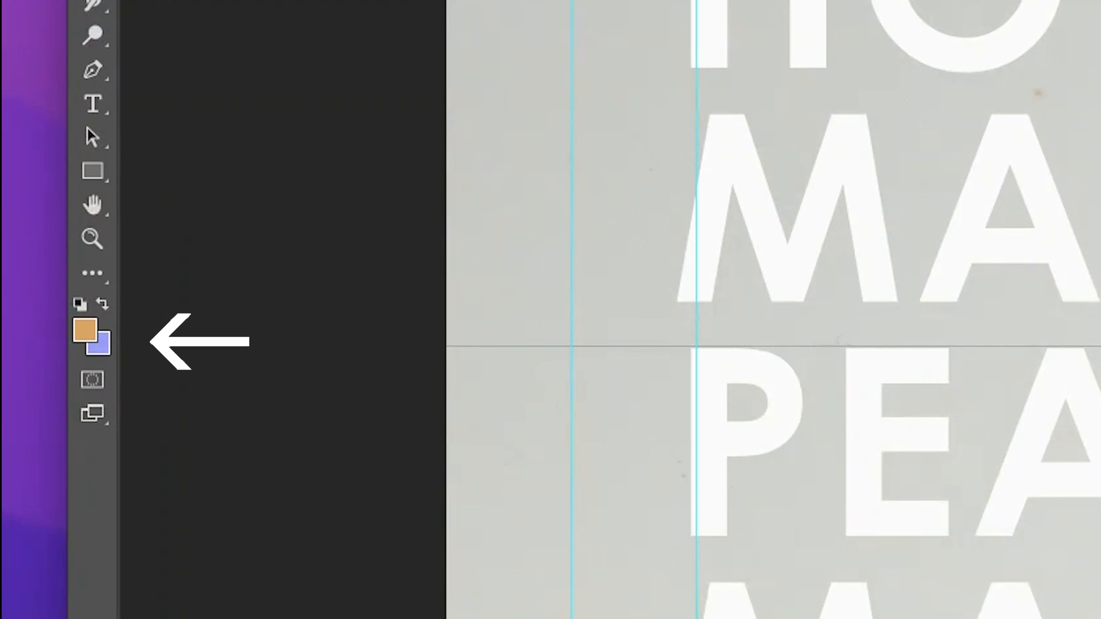
double_click(1097, 390)
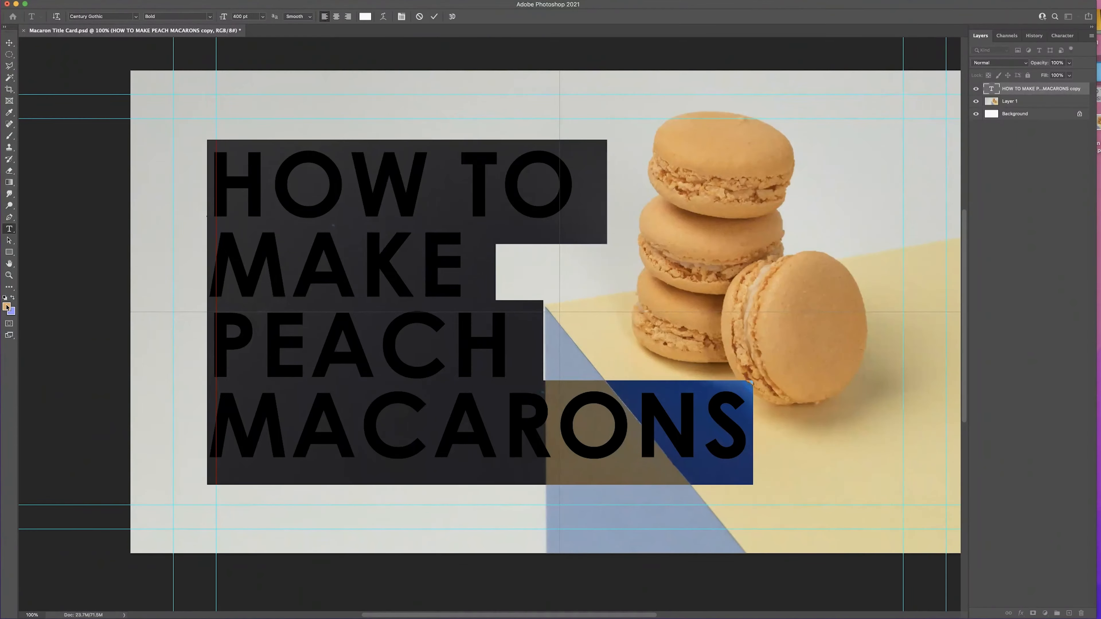
left_click(20, 310)
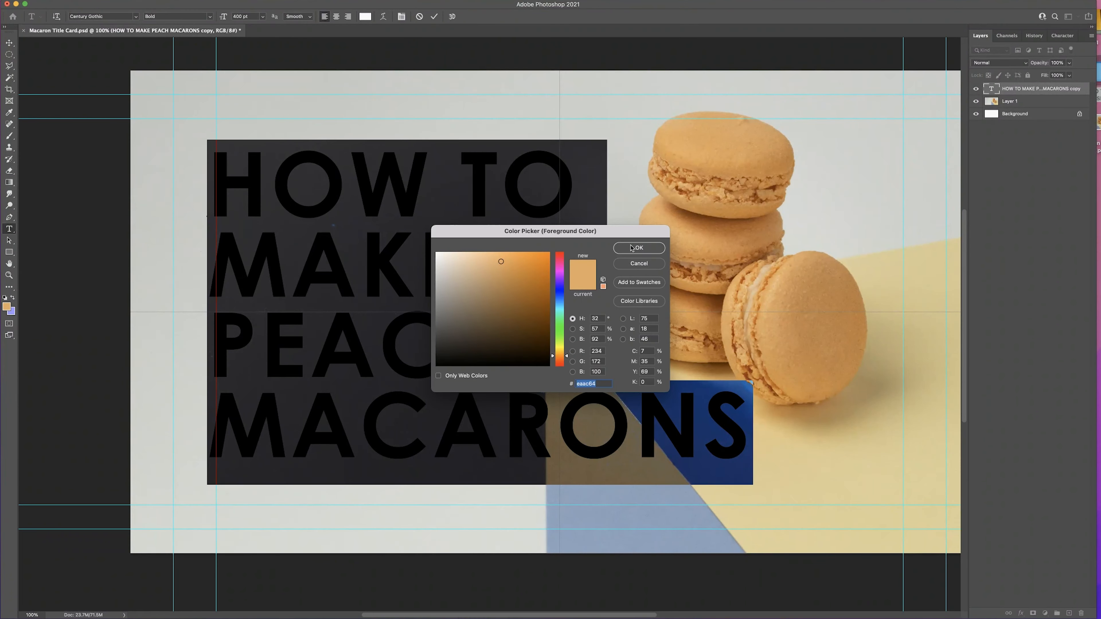
left_click(632, 248)
left_click(1007, 208)
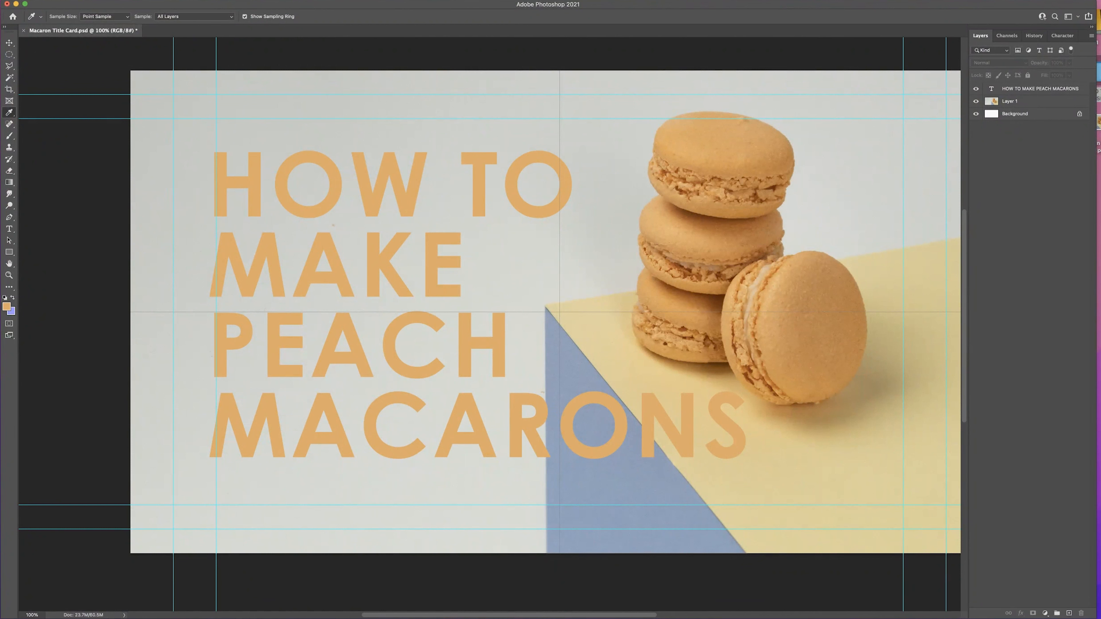
key("super+z")
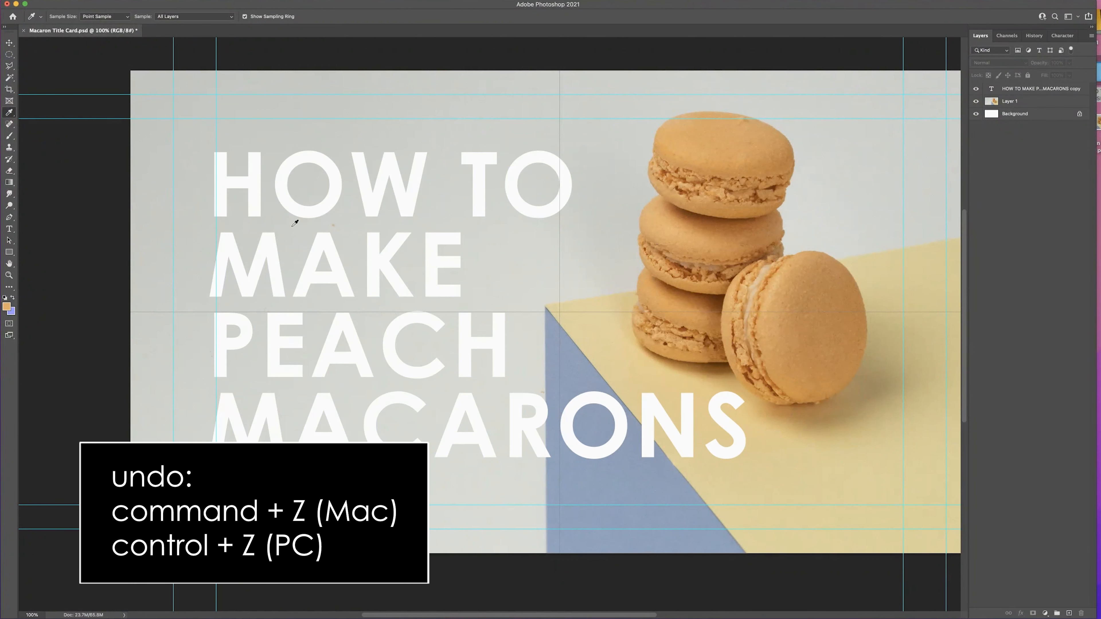
- Paint over the top macaron's rough filling using an enlarged Spot Healing Brush, and undo the healing
left_click(9, 125)
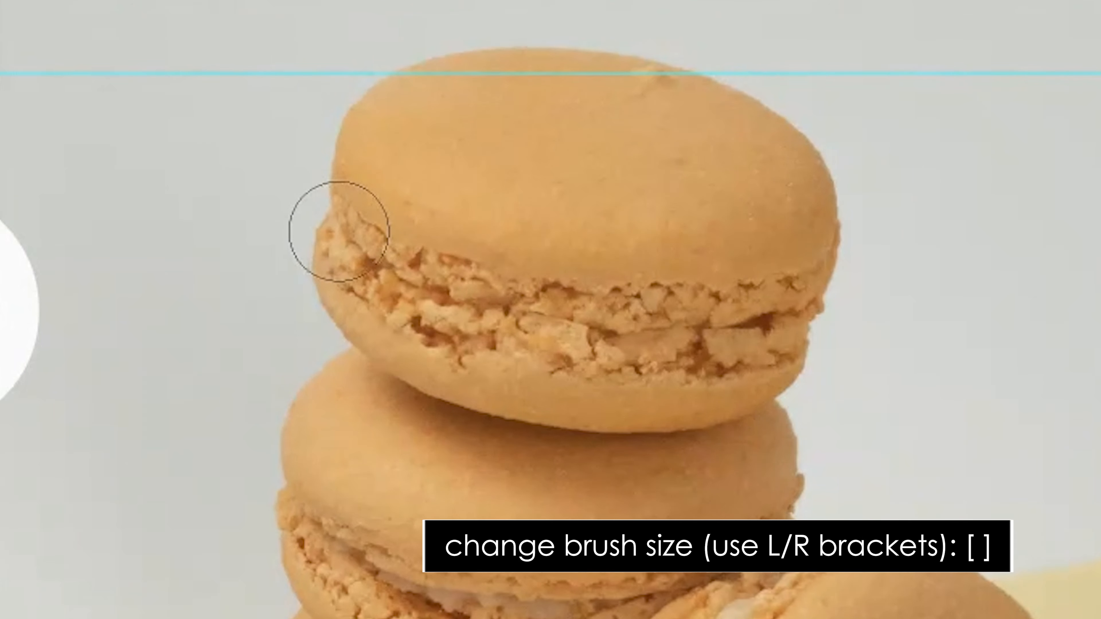
key("bracketright")
key("bracketright")
key("bracketright")
key("bracketright")
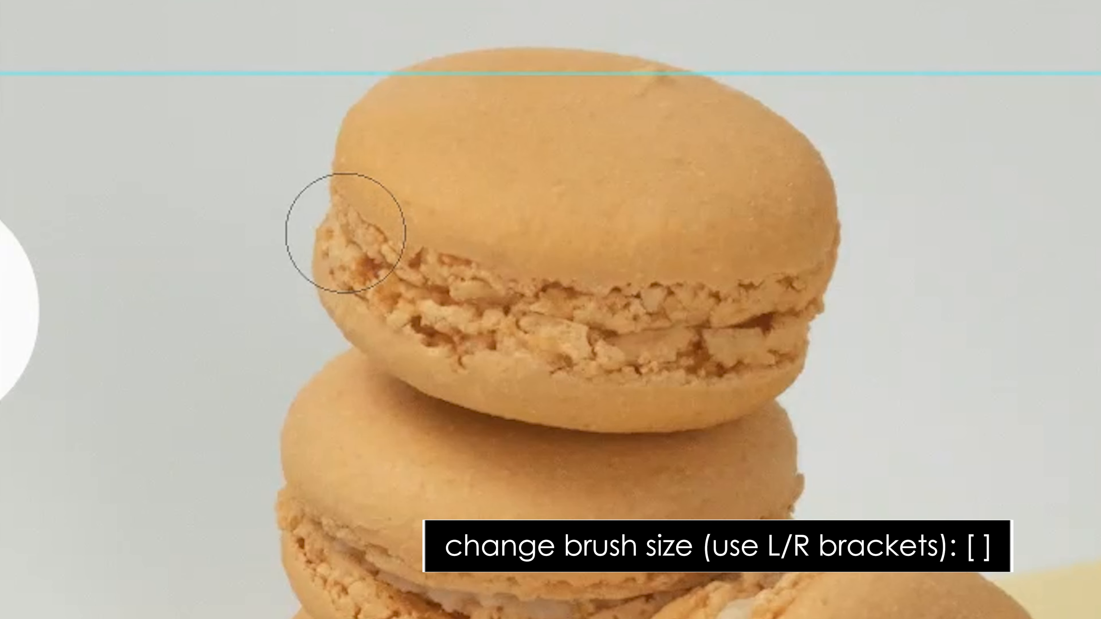
mouse_move(346, 233)
left_mouse_down()
mouse_move(411, 285)
mouse_move(468, 306)
mouse_move(660, 332)
mouse_move(765, 324)
mouse_move(835, 295)
left_mouse_up()
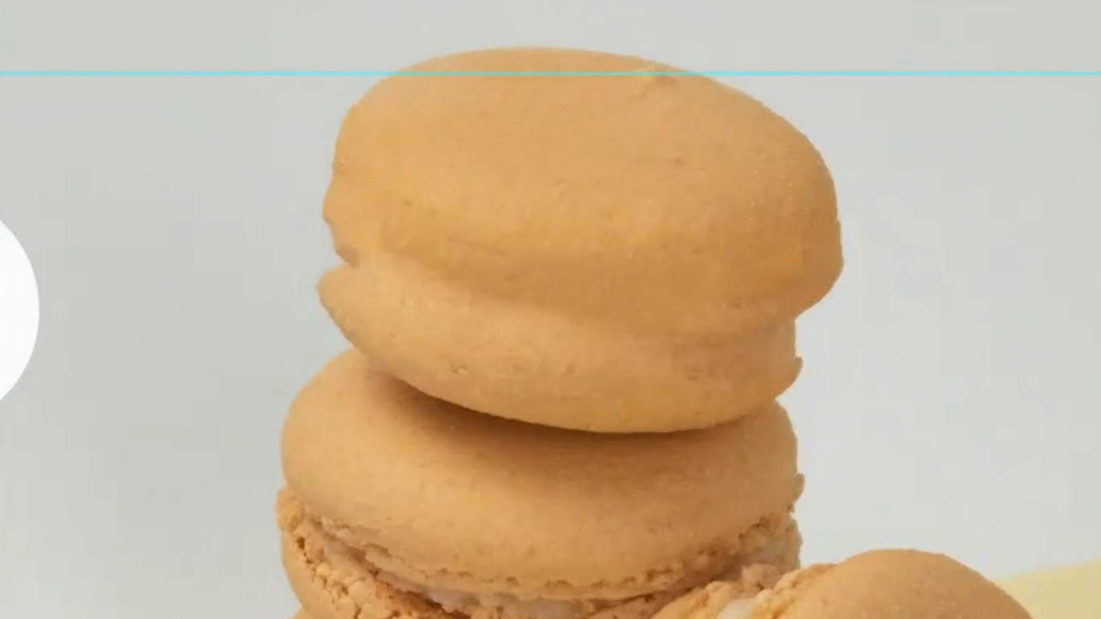
key("ctrl+z")
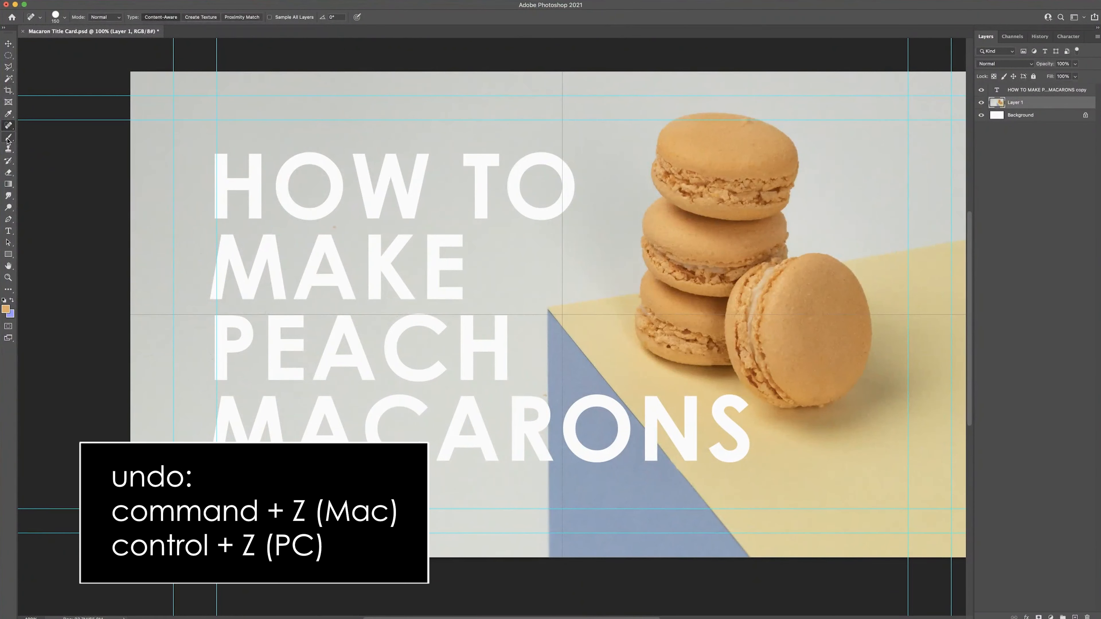
- Paint a soft orange smiley face between the title and the macaron stack using a smaller brush, and undo its strokes
left_click(8, 140)
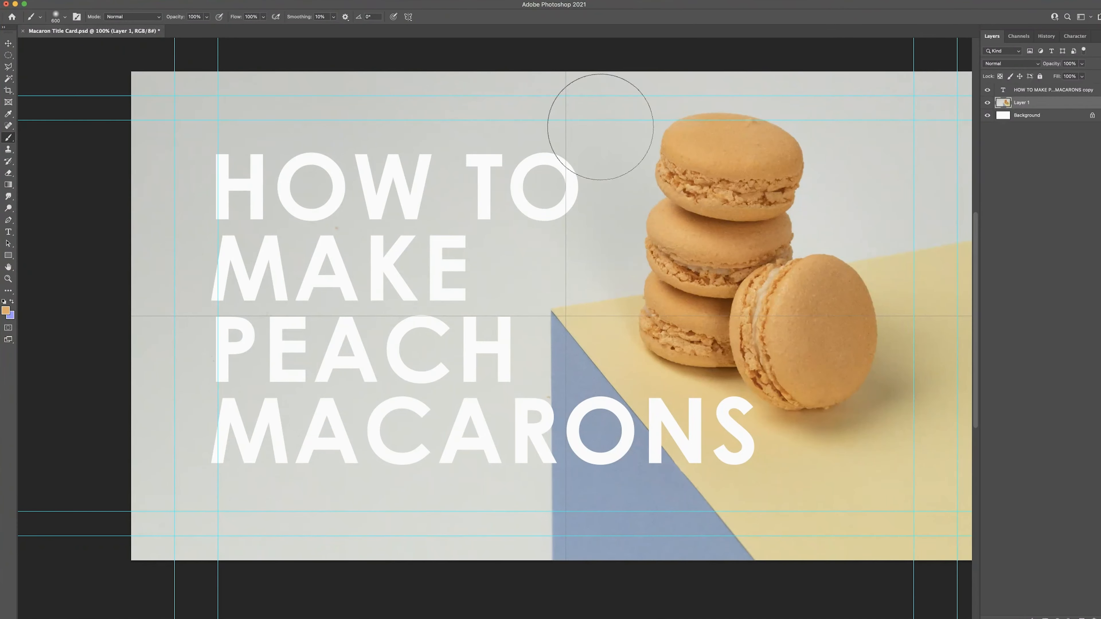
key("bracketleft")
key("bracketleft")
key("bracketleft")
key("bracketleft")
key("bracketleft")
key("bracketleft")
key("bracketleft")
left_click_drag(590, 134, 590, 150)
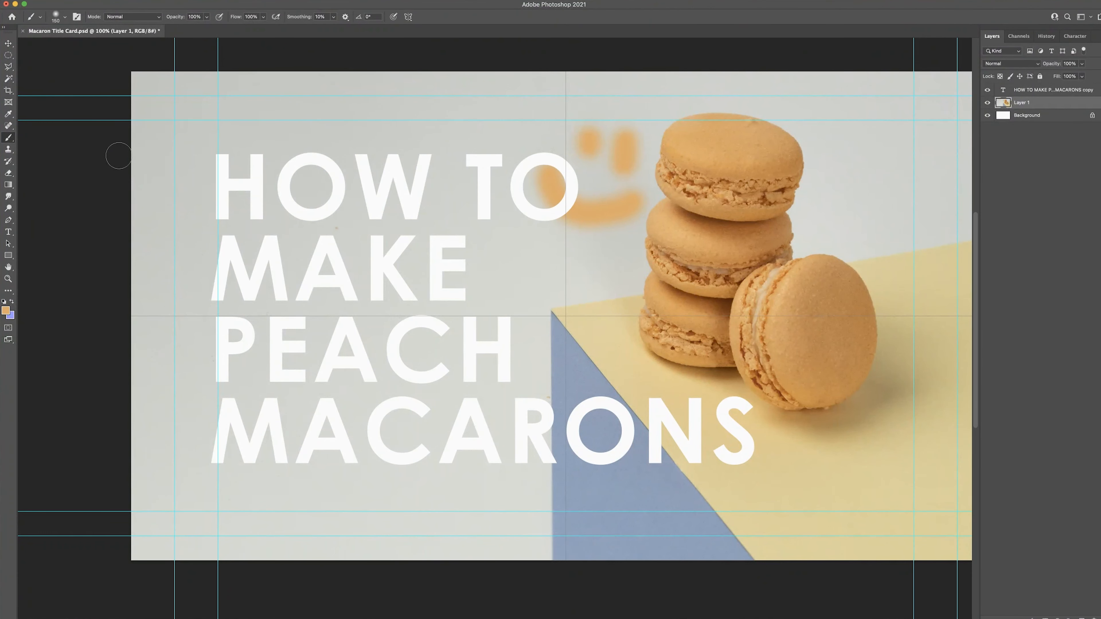
key("super+z")
key("super+z")
key("super+z")
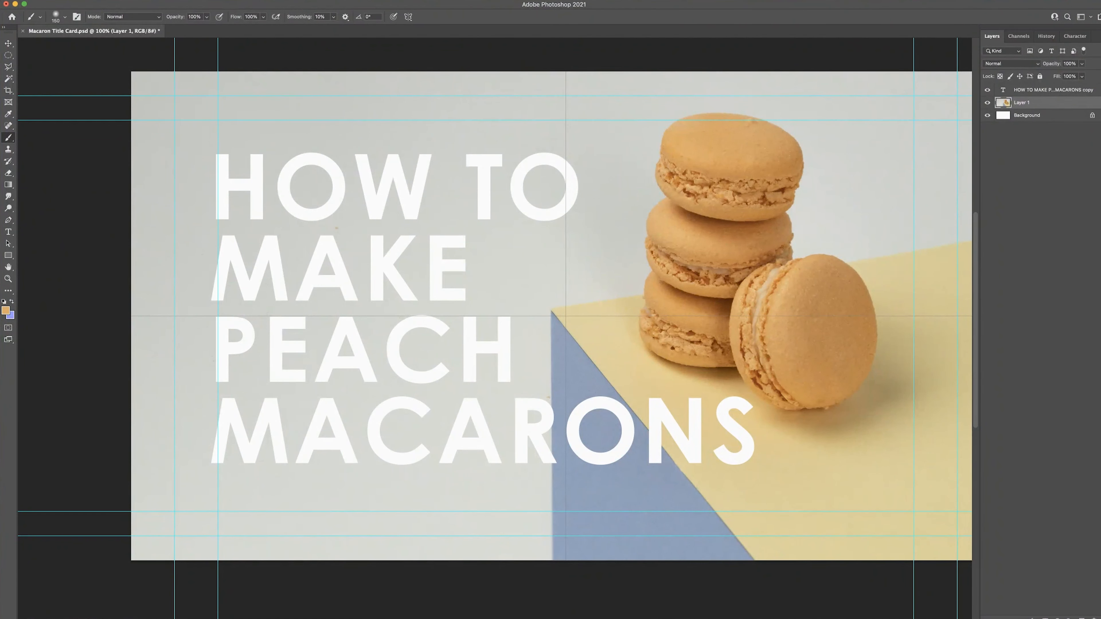
- Sample the top macaron with the Clone Stamp, and paint a copy in the area right of the stack
left_click(8, 149)
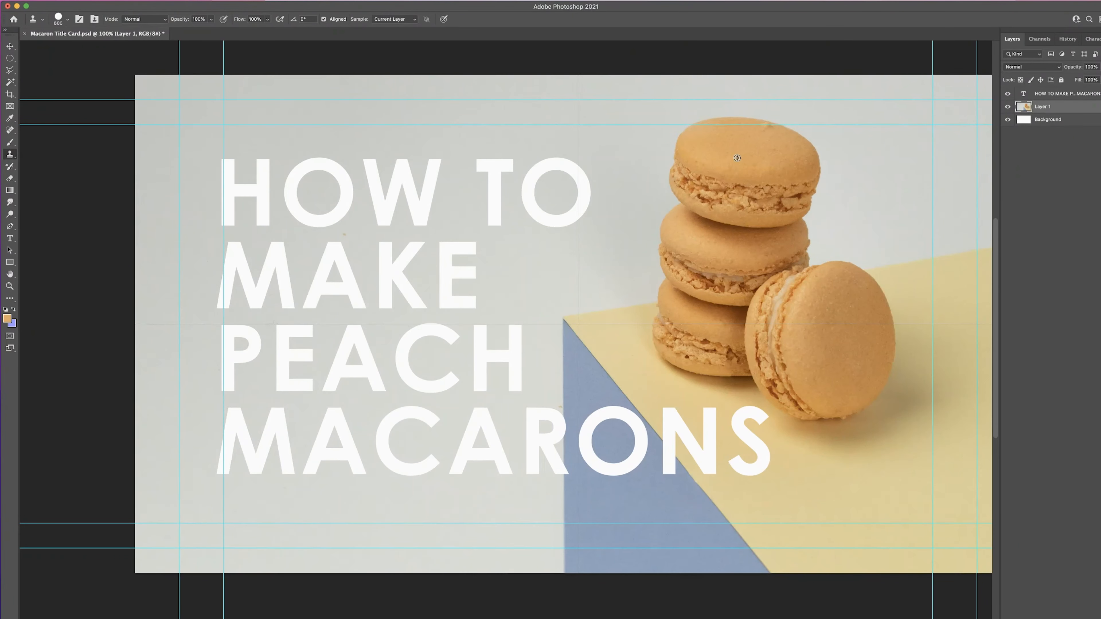
left_click(737, 158, "alt")
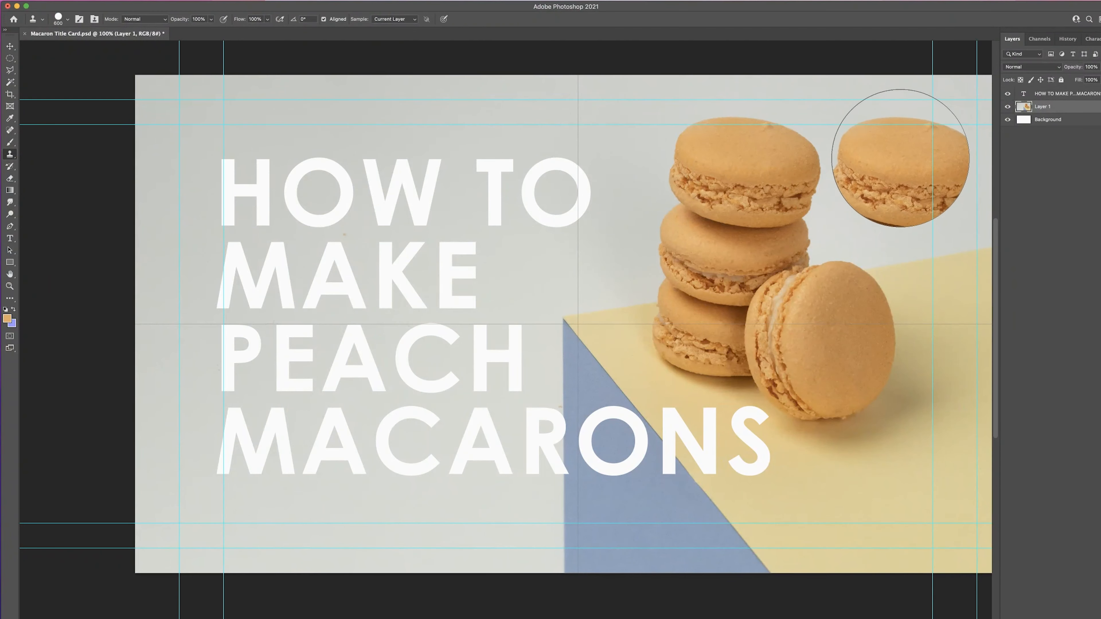
mouse_move(887, 154)
left_mouse_down()
mouse_move(909, 259)
mouse_move(869, 320)
mouse_move(887, 342)
mouse_move(920, 332)
mouse_move(940, 308)
mouse_move(984, 326)
left_mouse_up()
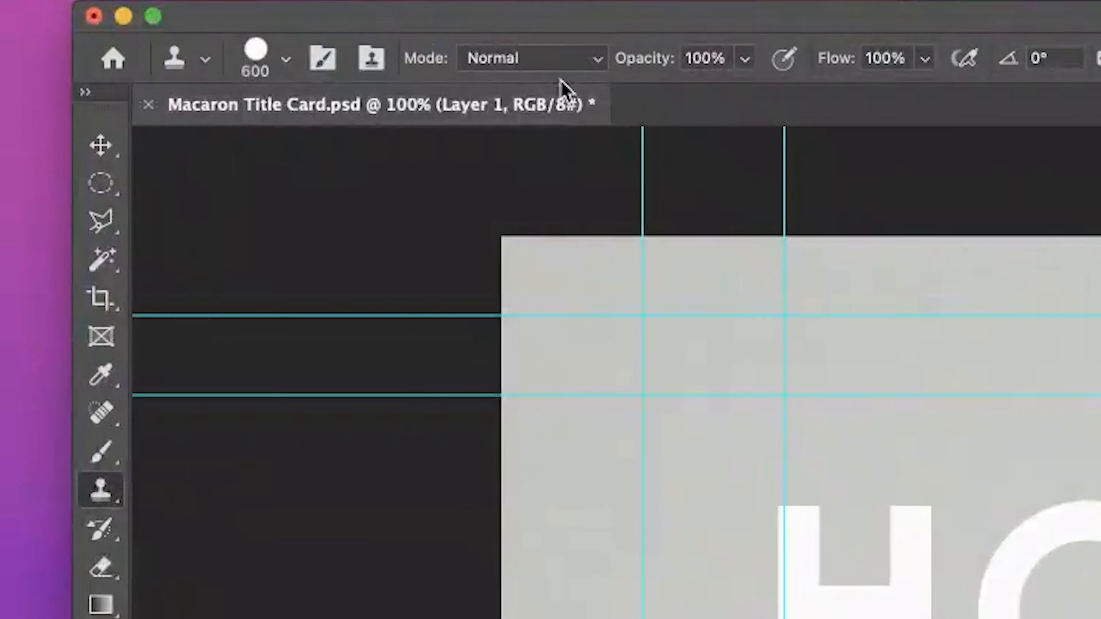
- Choose the Soft Round brush for the Clone Stamp, hide the brush outline, and undo the cloned macaron copy
left_click(286, 59)
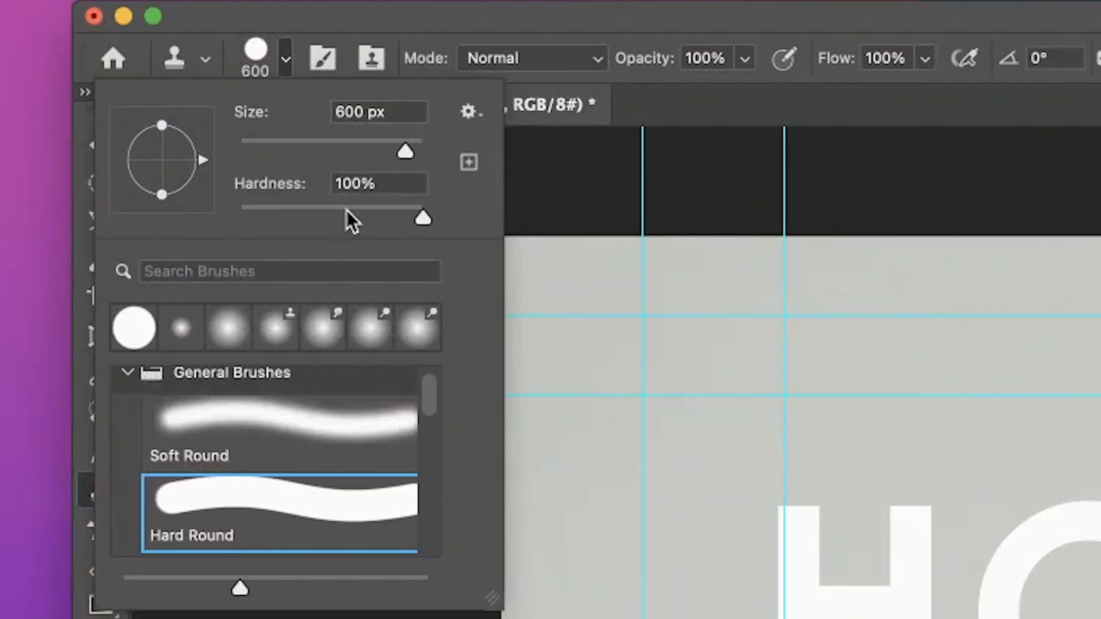
left_click(263, 433)
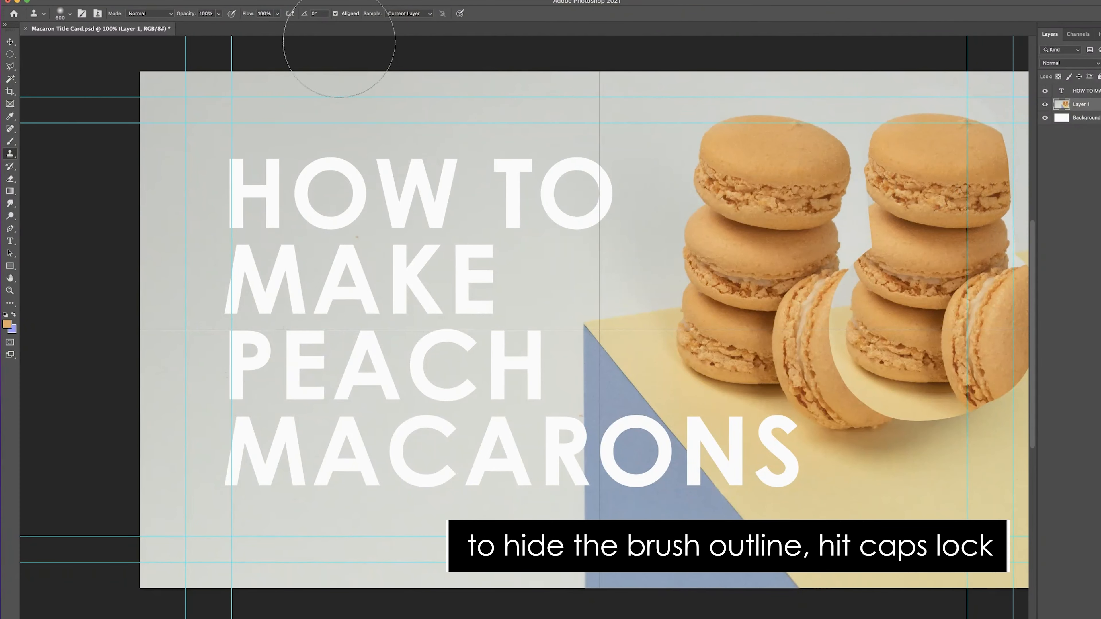
key("Caps_Lock")
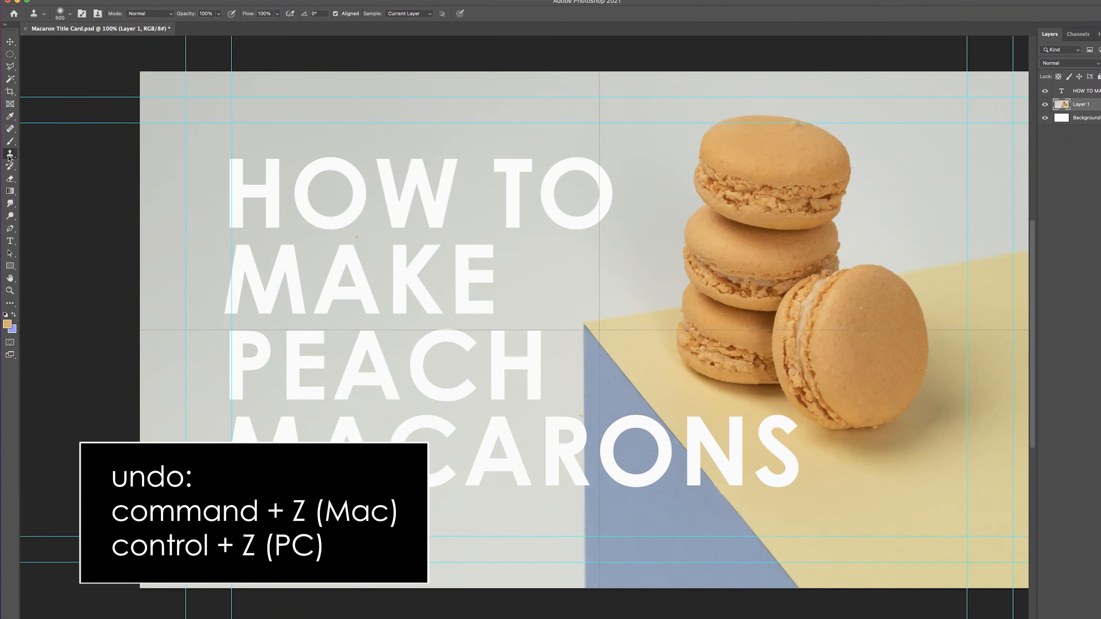
- Paint a soft periwinkle stroke over the top two macarons with the Brush, and restore the photo there with the History Brush
key("b")
key("x")
mouse_move(750, 144)
left_mouse_down()
mouse_move(744, 182)
mouse_move(802, 210)
mouse_move(798, 249)
left_mouse_up()
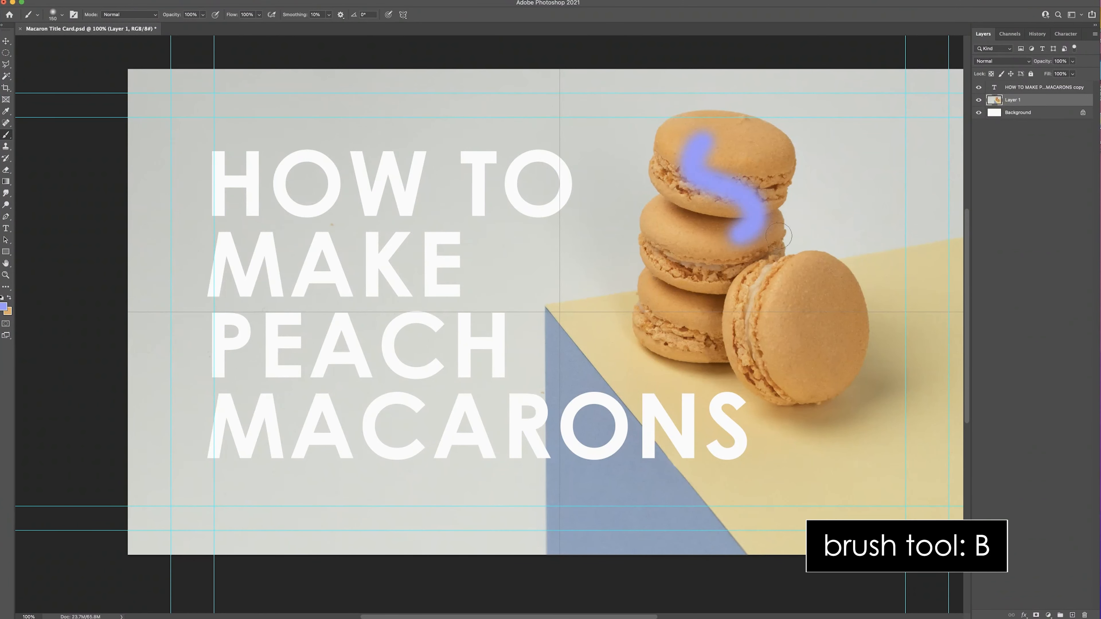
key("y")
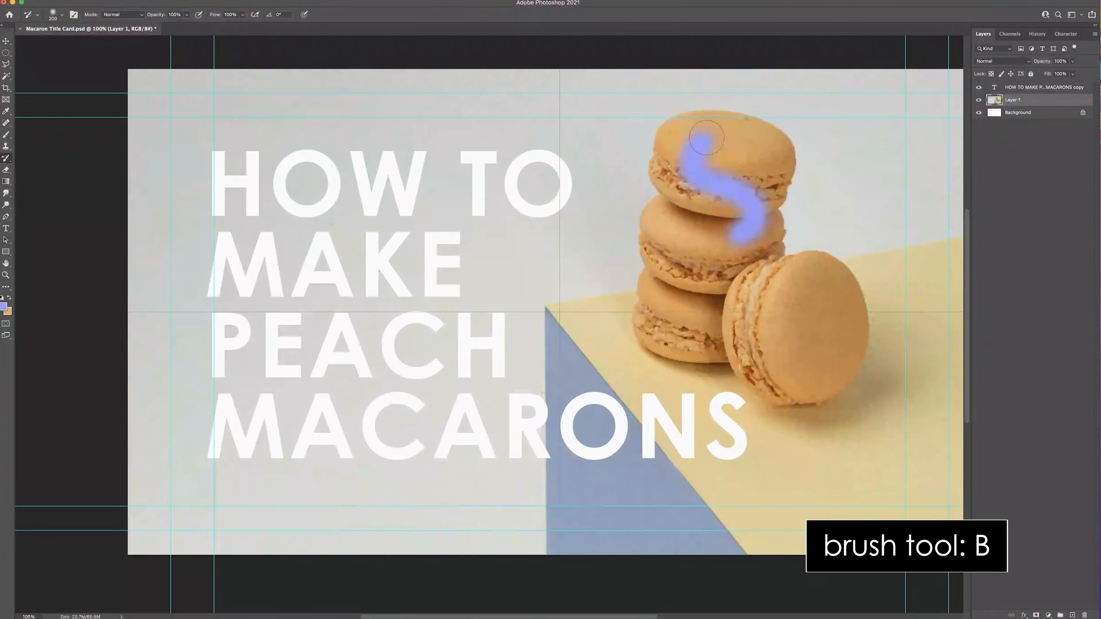
mouse_move(705, 130)
left_mouse_down()
mouse_move(693, 150)
mouse_move(721, 159)
mouse_move(698, 180)
mouse_move(729, 184)
mouse_move(754, 208)
mouse_move(737, 243)
left_mouse_up()
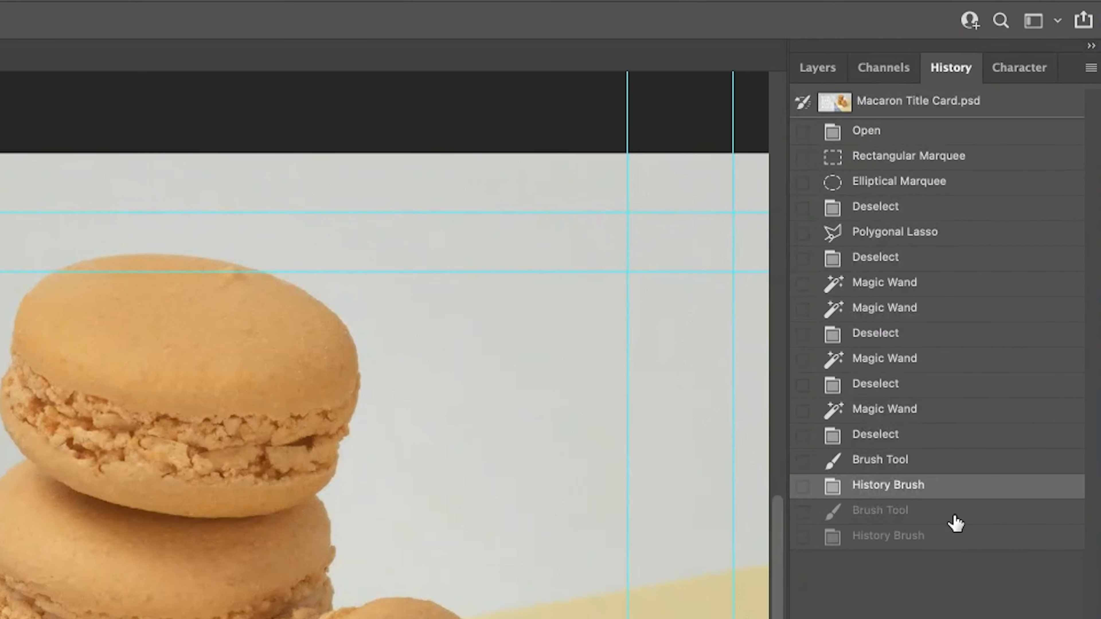
- Revert to the latest Brush Tool history state and return to the History Brush state, and delete these last two states
left_click(956, 516)
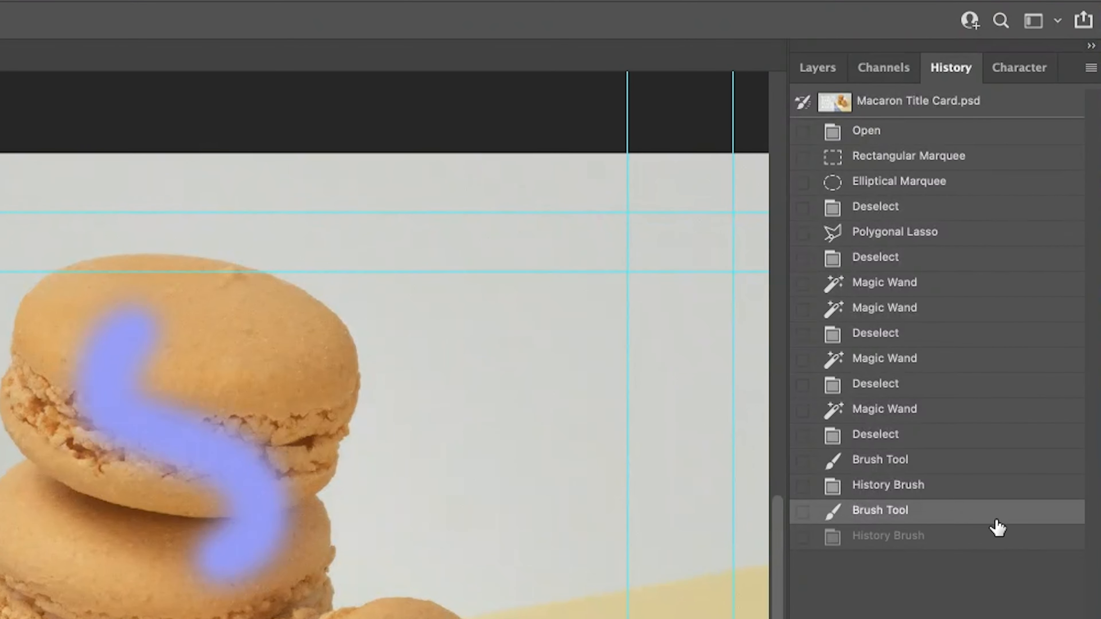
left_click(942, 539)
left_click(1063, 603)
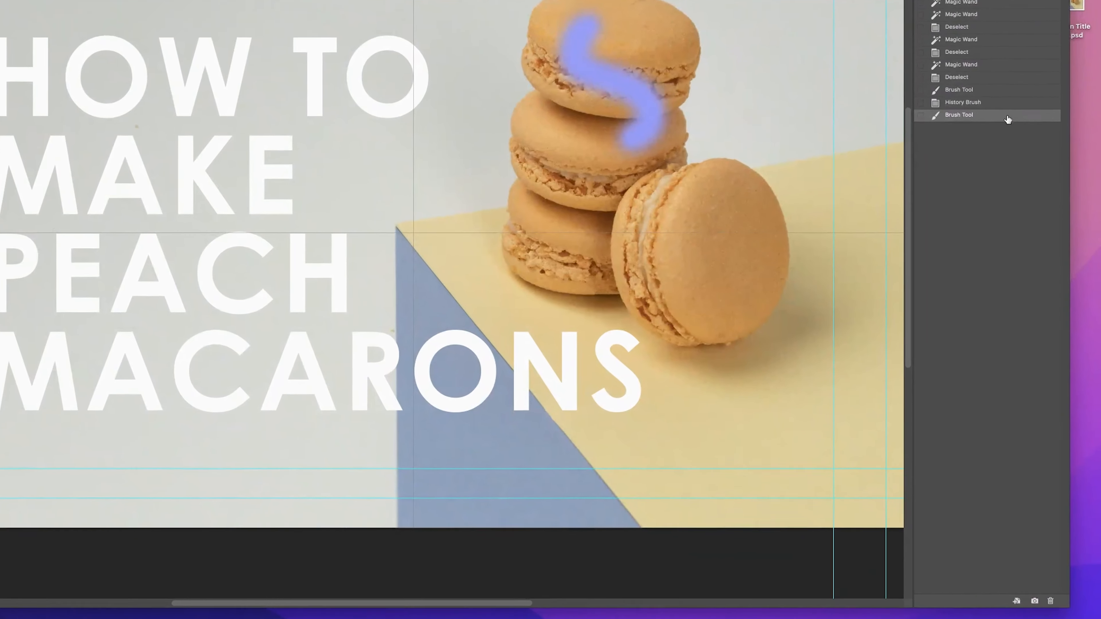
left_click_drag(1029, 219, 1044, 458)
left_click_drag(1013, 389, 1042, 599)
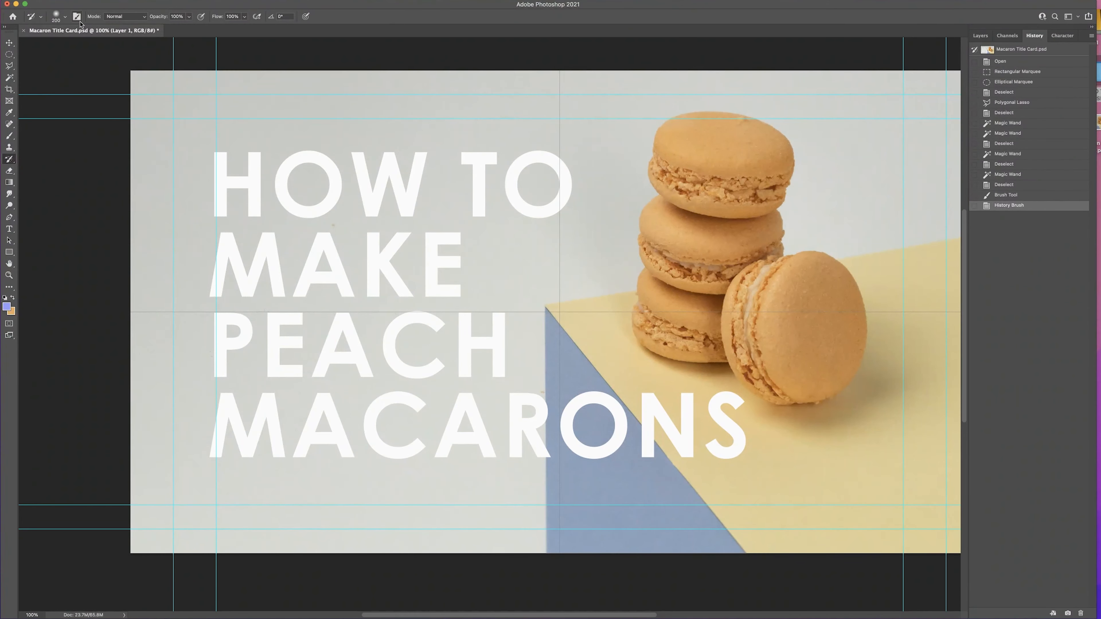
- Erase a soft patch across the top macaron on Layer 1 with the Eraser, and undo the erasing
left_click(9, 172)
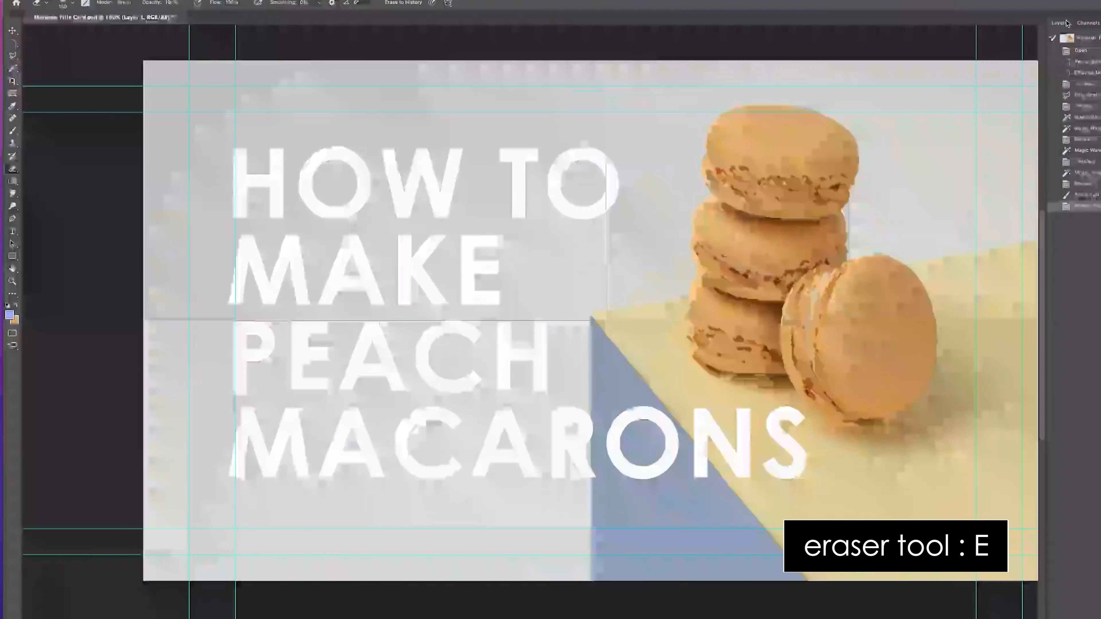
mouse_move(675, 155)
left_mouse_down()
mouse_move(681, 194)
mouse_move(774, 213)
left_mouse_up()
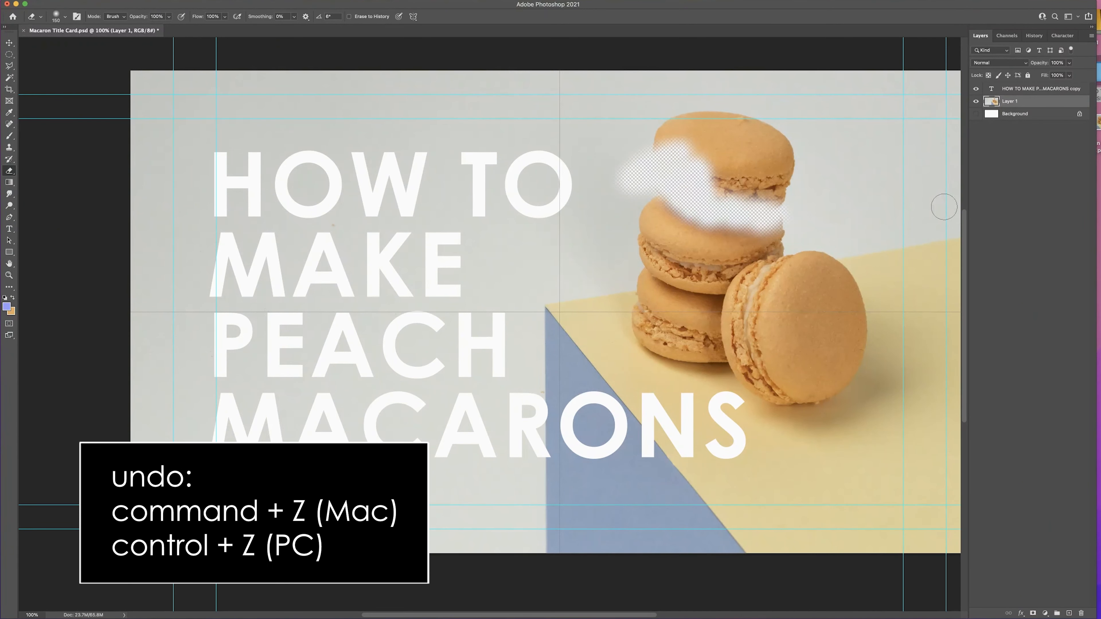
key("super+z")
- Add a new layer named gradient between the title and Layer 1, with the Gradient Tool active
key("g")
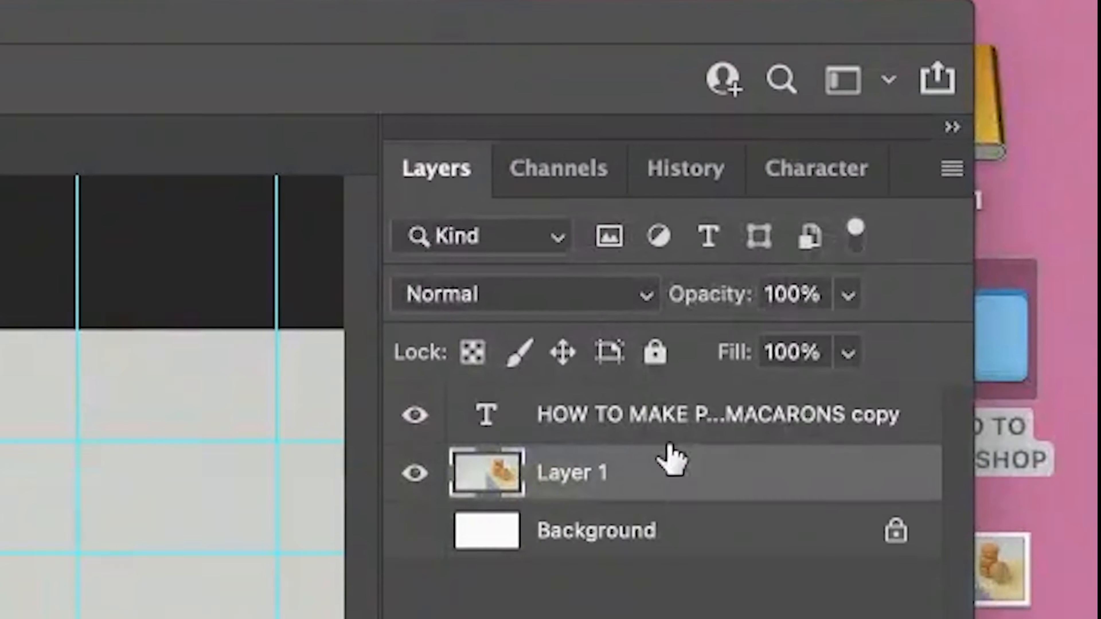
left_click(945, 176)
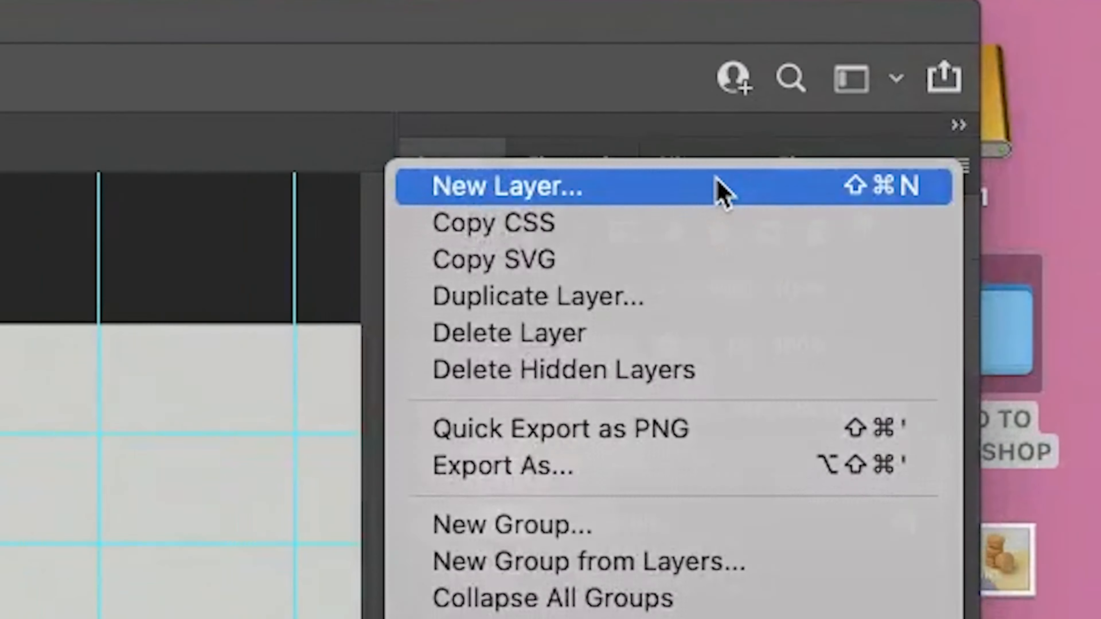
left_click(724, 191)
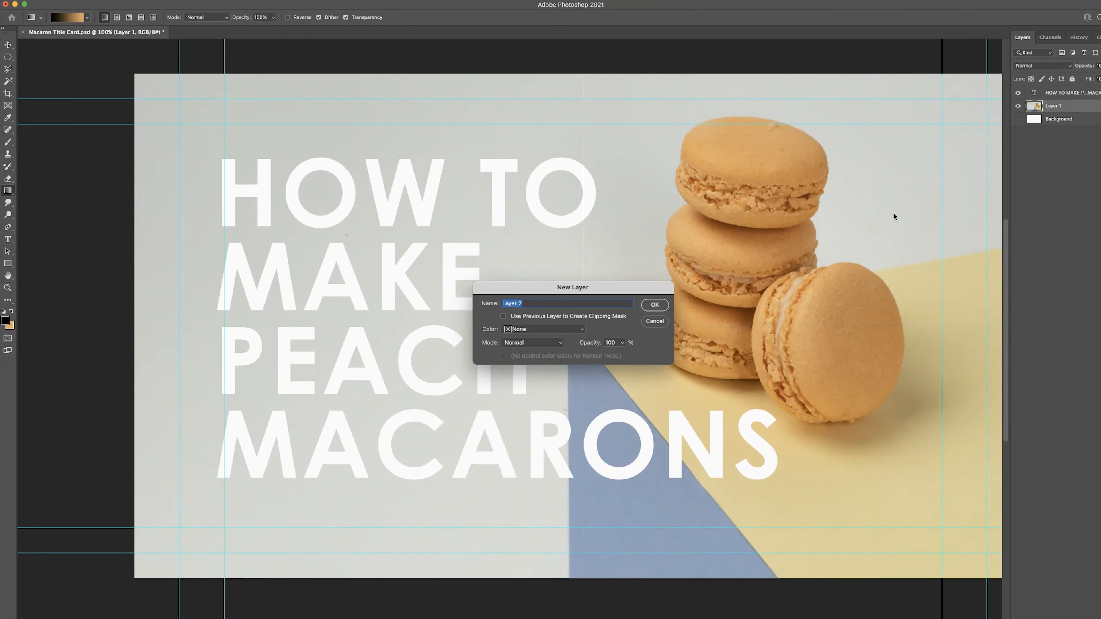
type("gradient")
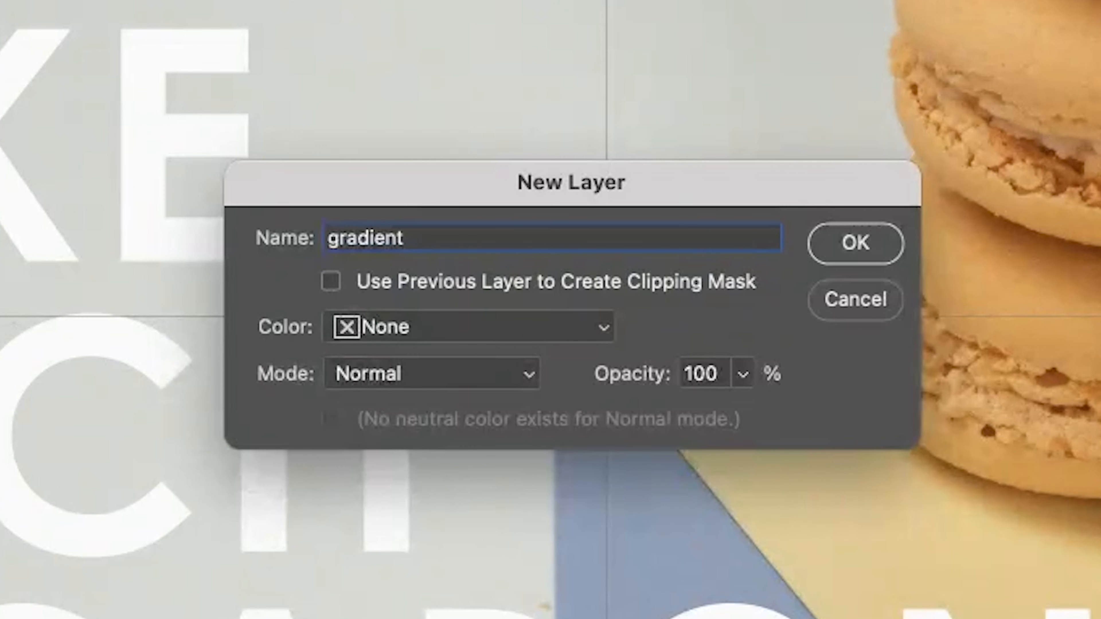
key("Return")
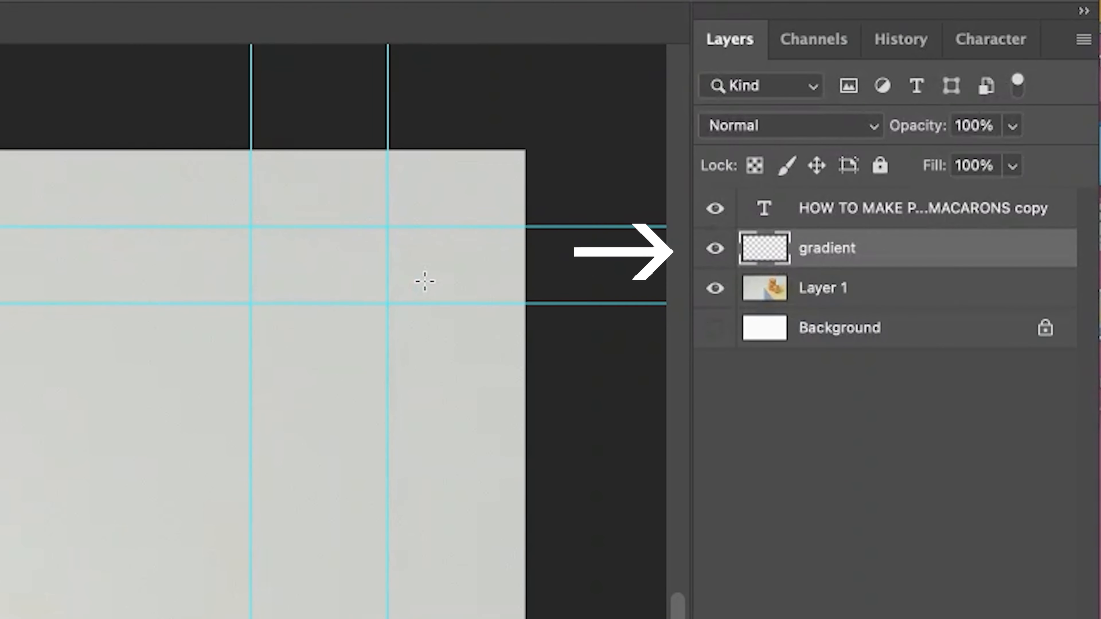
- Swap the colors to run from orange to black, and fill the layer with a linear gradient from upper right to lower left
scroll(425, 281, "left", 1)
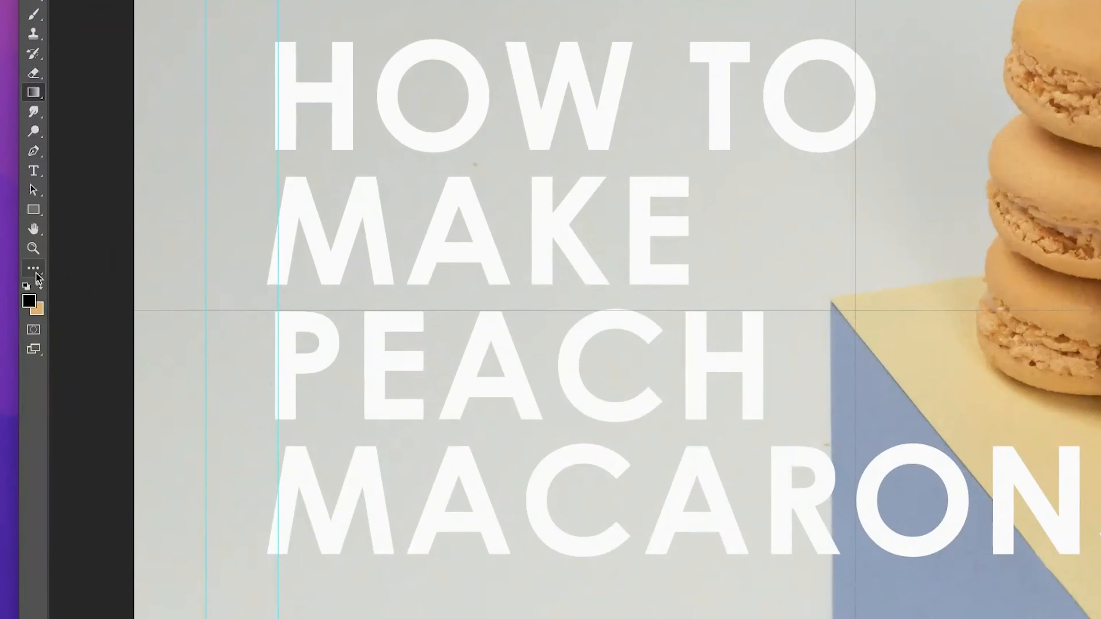
left_click(39, 282)
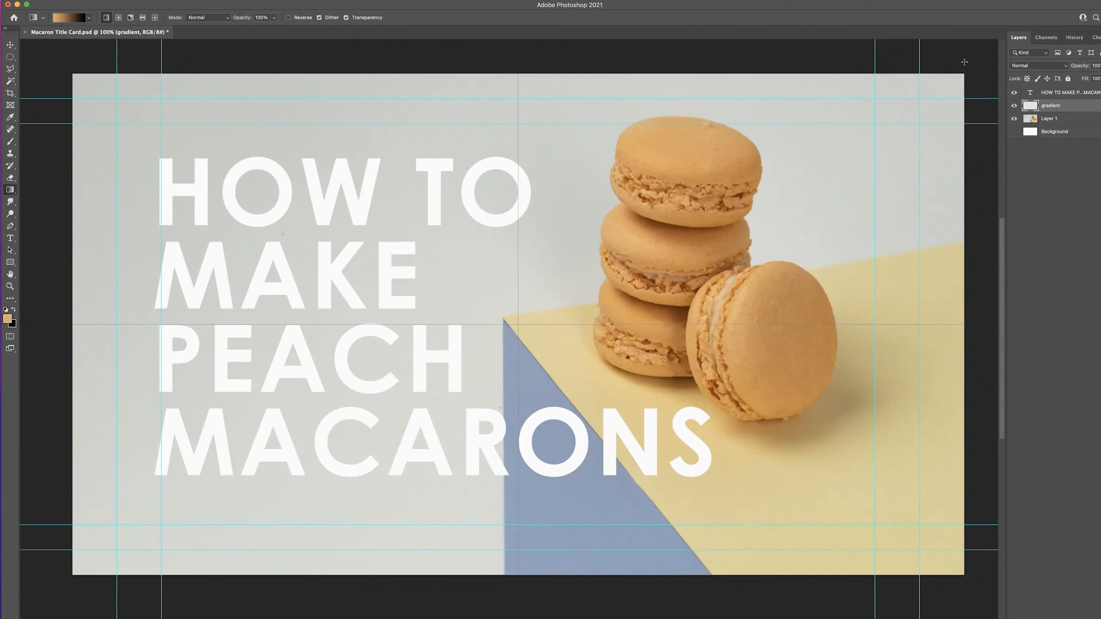
left_click_drag(964, 61, 247, 427)
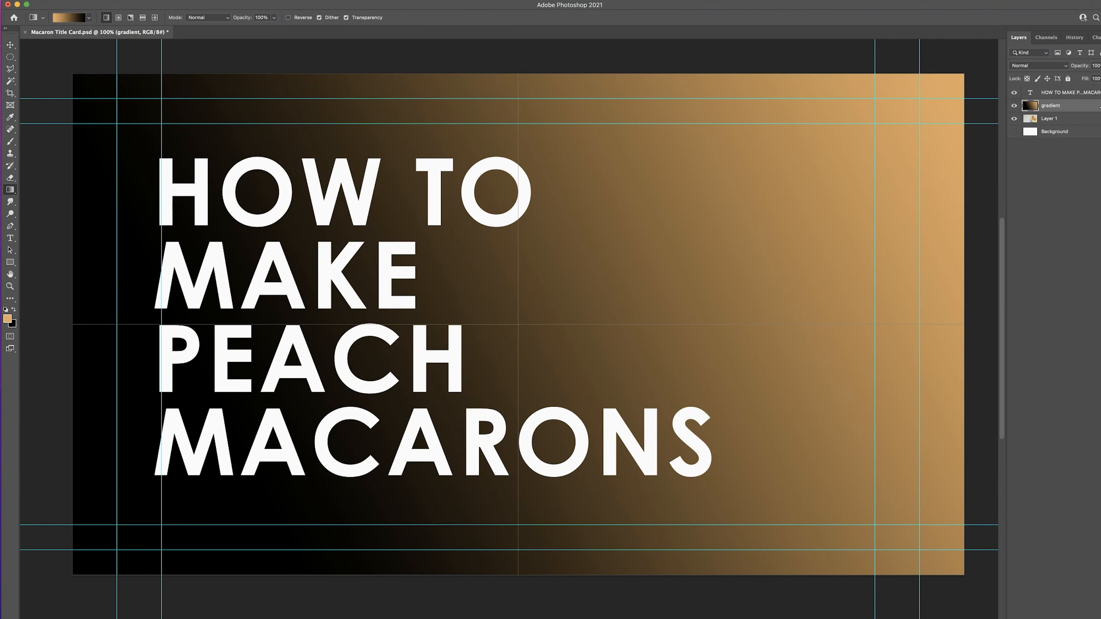
- Toggle the gradient layer's visibility off and on to compare the card with and without it
left_click(1014, 106)
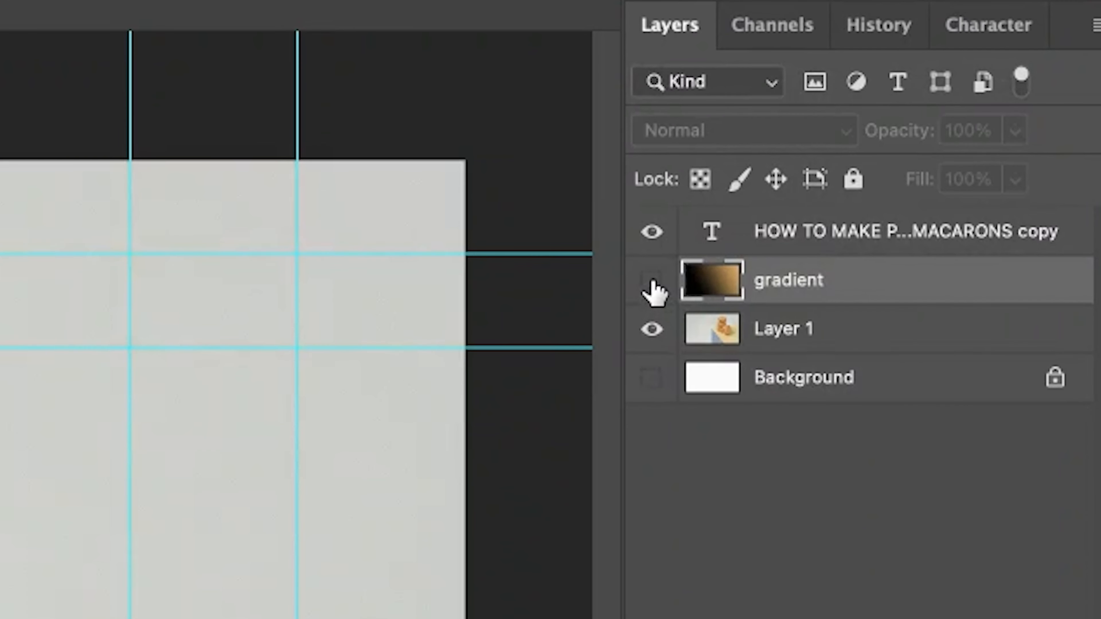
left_click(651, 281)
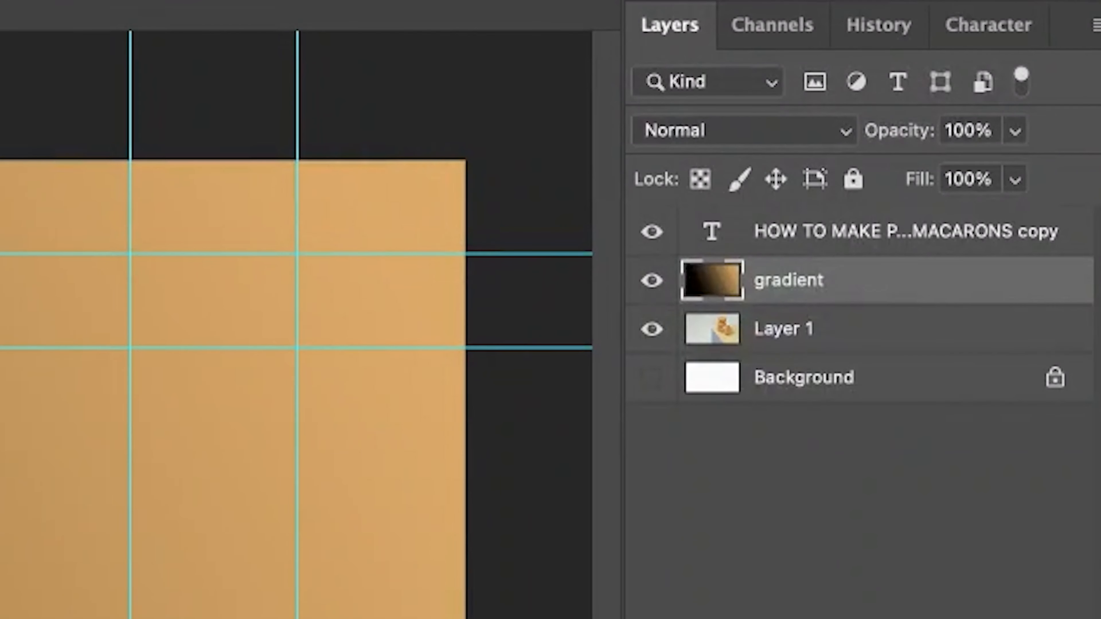
left_click(651, 281)
left_click(652, 281)
- Lower the gradient layer's opacity to 59%, and delete the layer
left_click(1016, 138)
left_click_drag(1016, 175, 891, 184)
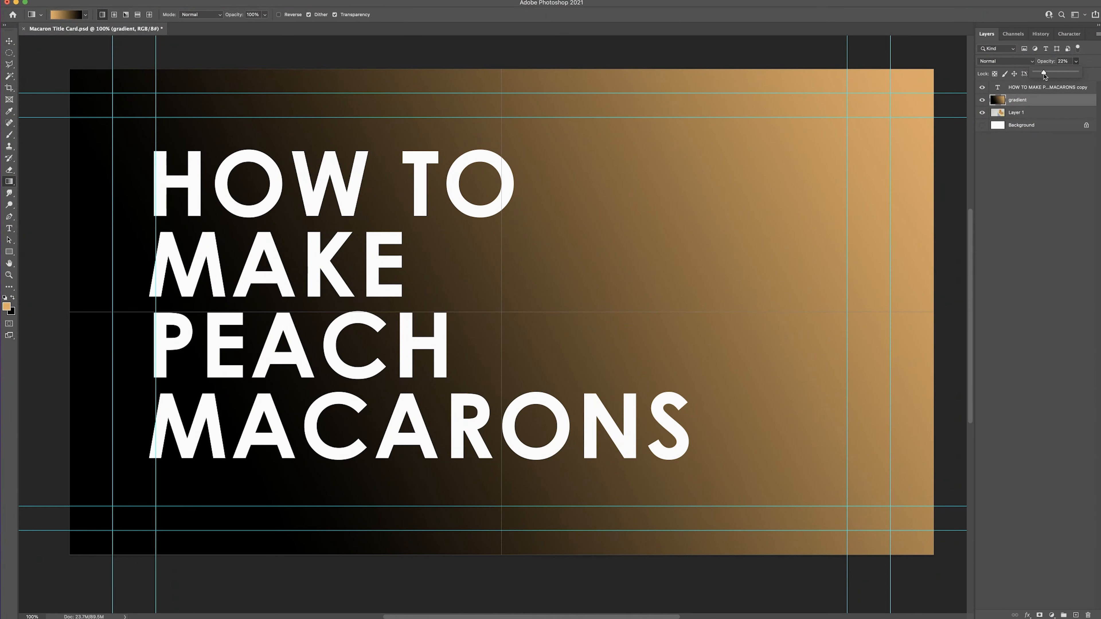
left_click_drag(1045, 74, 1060, 75)
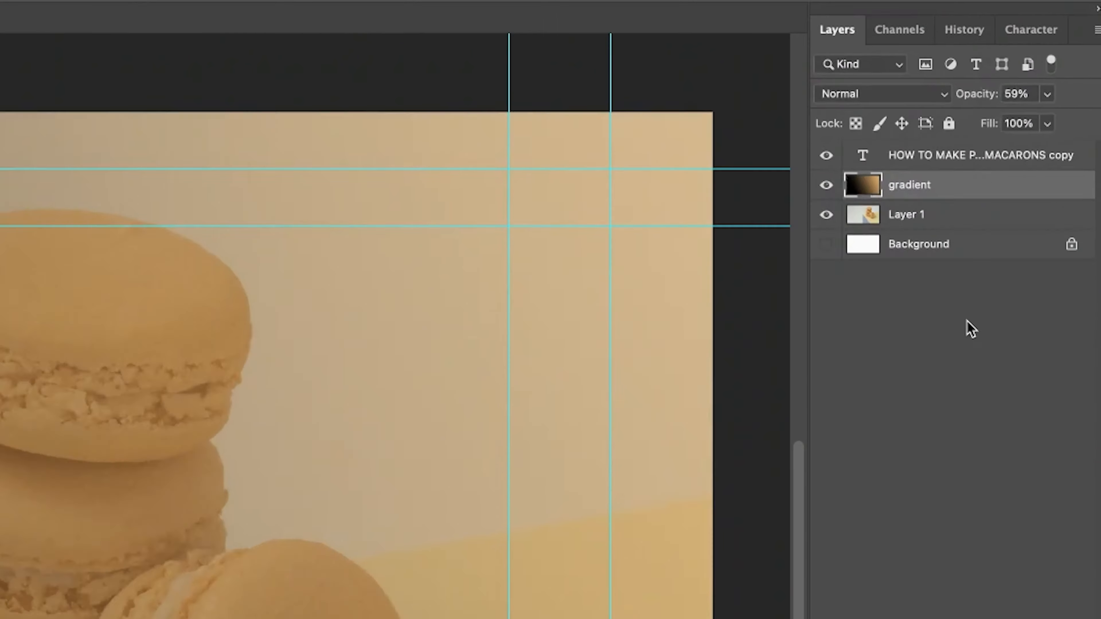
left_click(1076, 61)
mouse_move(1059, 74)
left_mouse_down()
mouse_move(1048, 75)
mouse_move(1058, 74)
left_mouse_up()
left_click_drag(947, 183, 949, 183)
left_click_drag(973, 300, 988, 324)
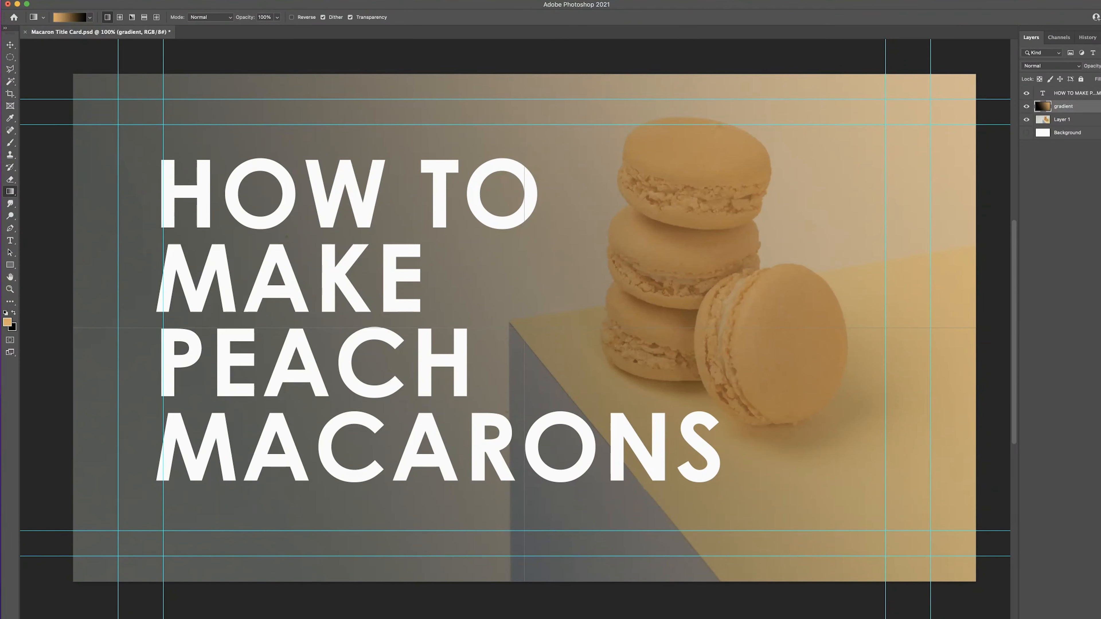
key("Delete")
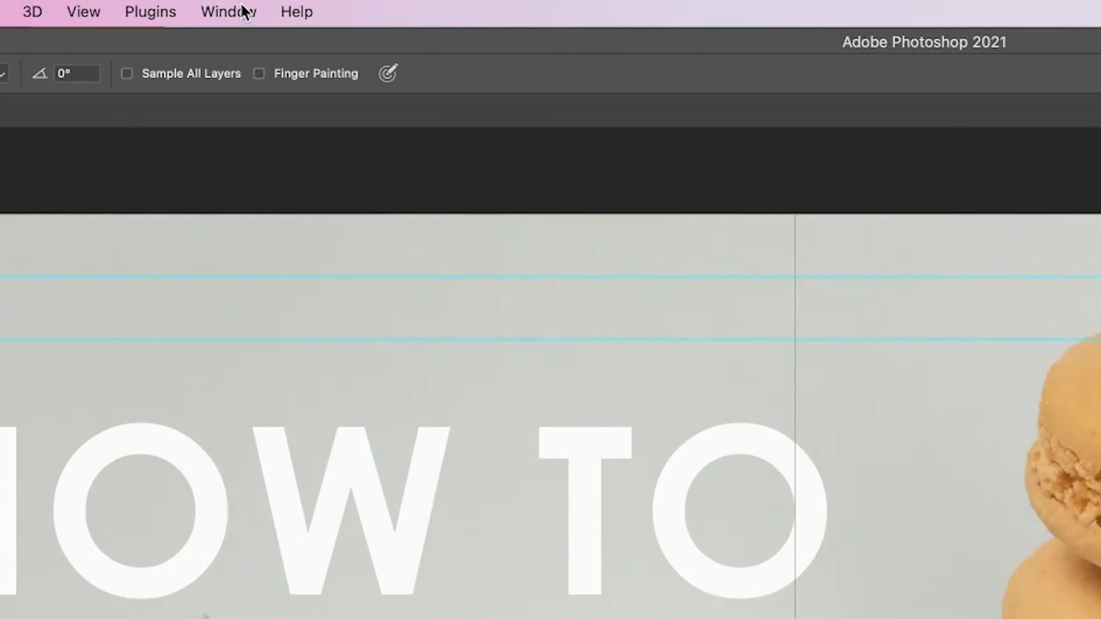
- Assign the keyboard shortcut M to the Smudge Tool in the Tools shortcuts, and save the change
left_click(297, 4)
mouse_move(256, 80)
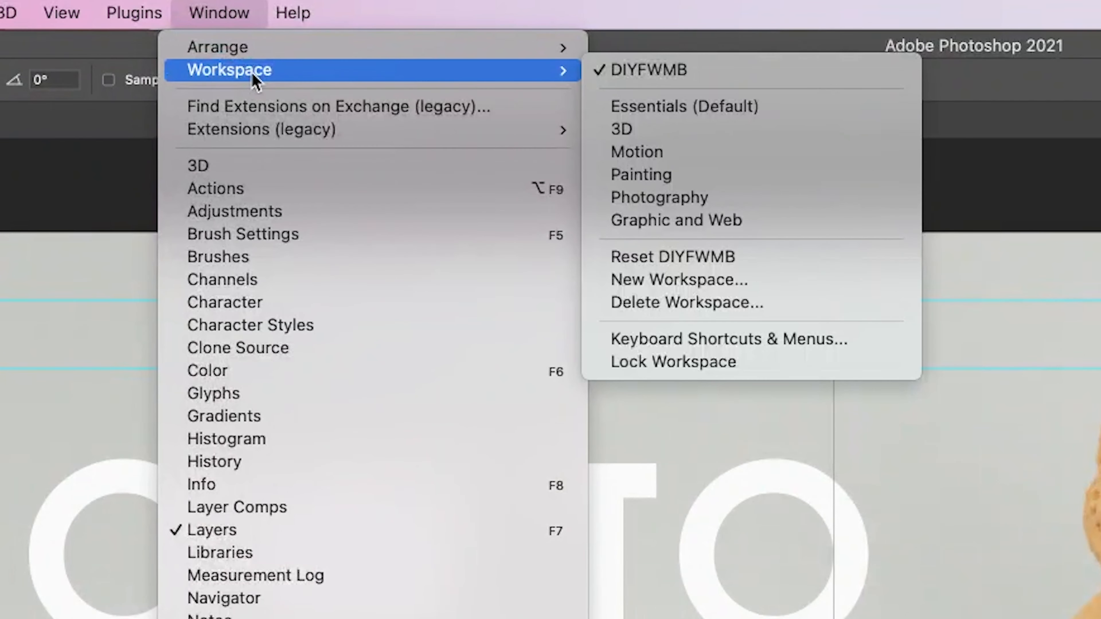
left_click(844, 341)
left_click(593, 182)
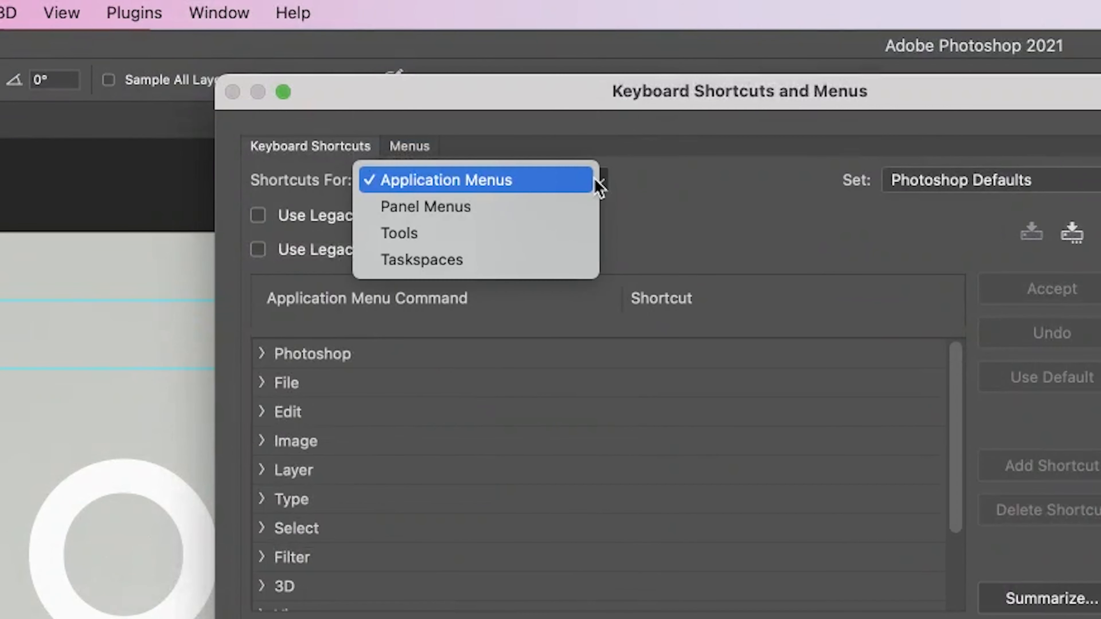
left_click(585, 238)
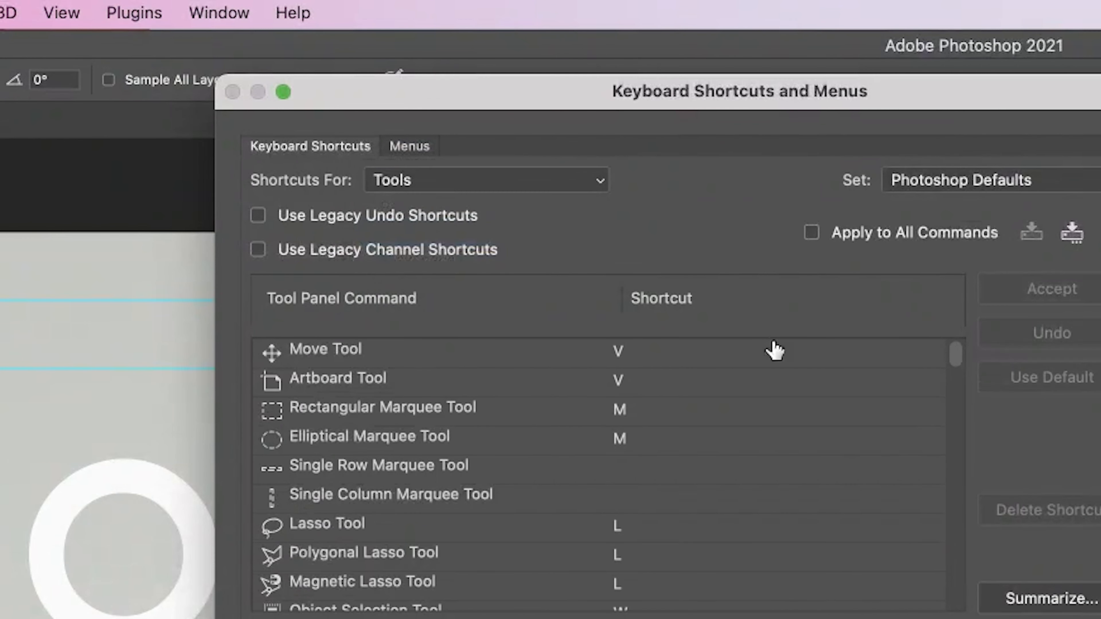
scroll(869, 572, "down", 15)
left_click(869, 571)
type("m")
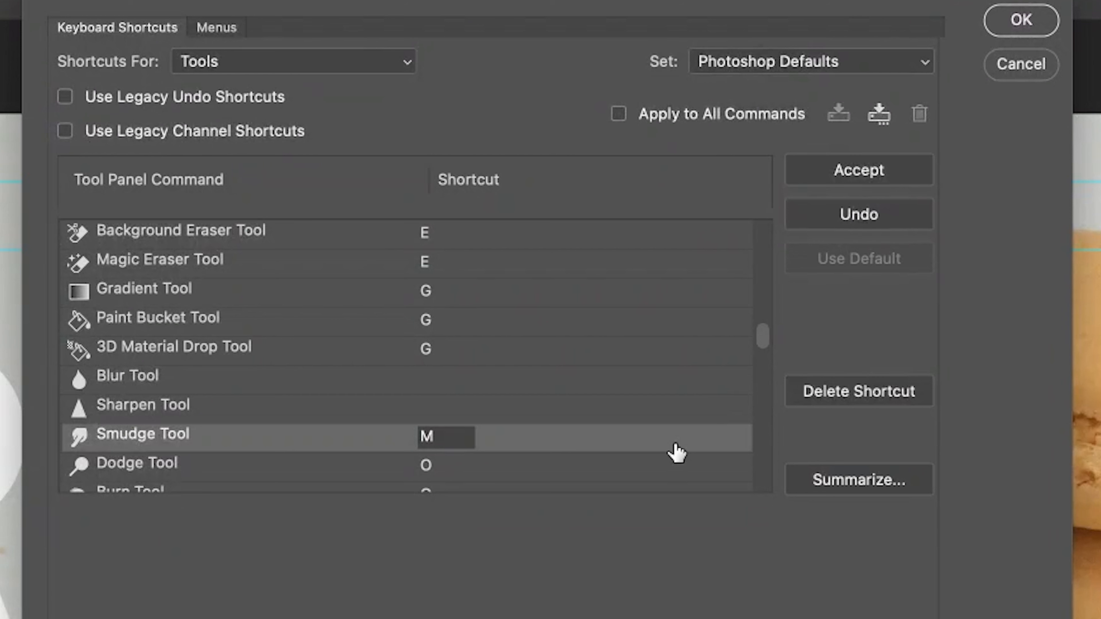
left_click(1023, 21)
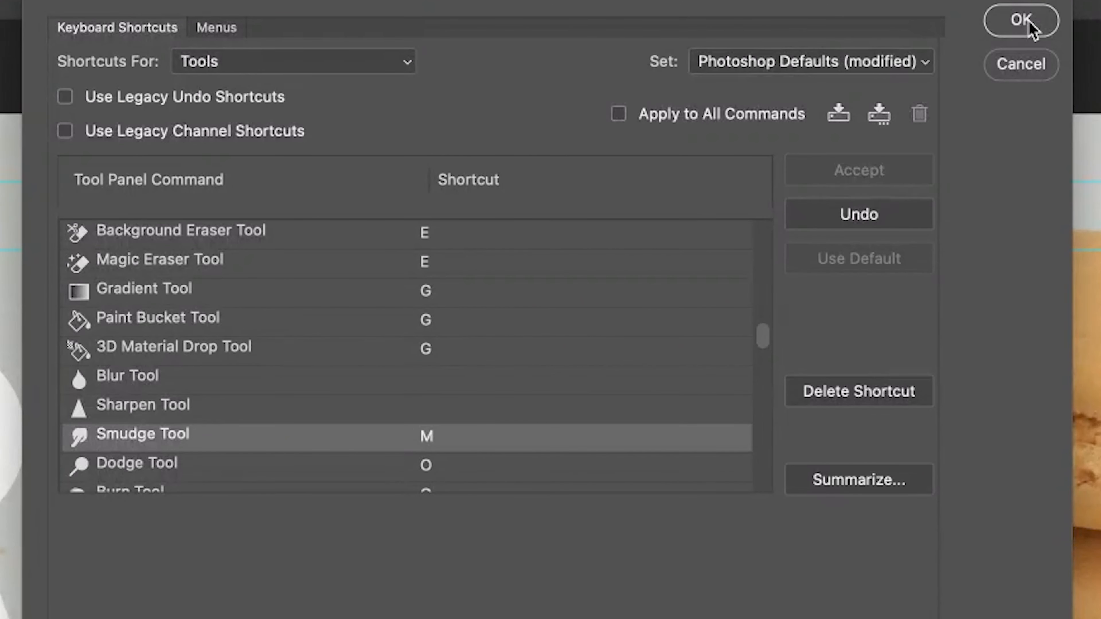
left_click(1024, 21)
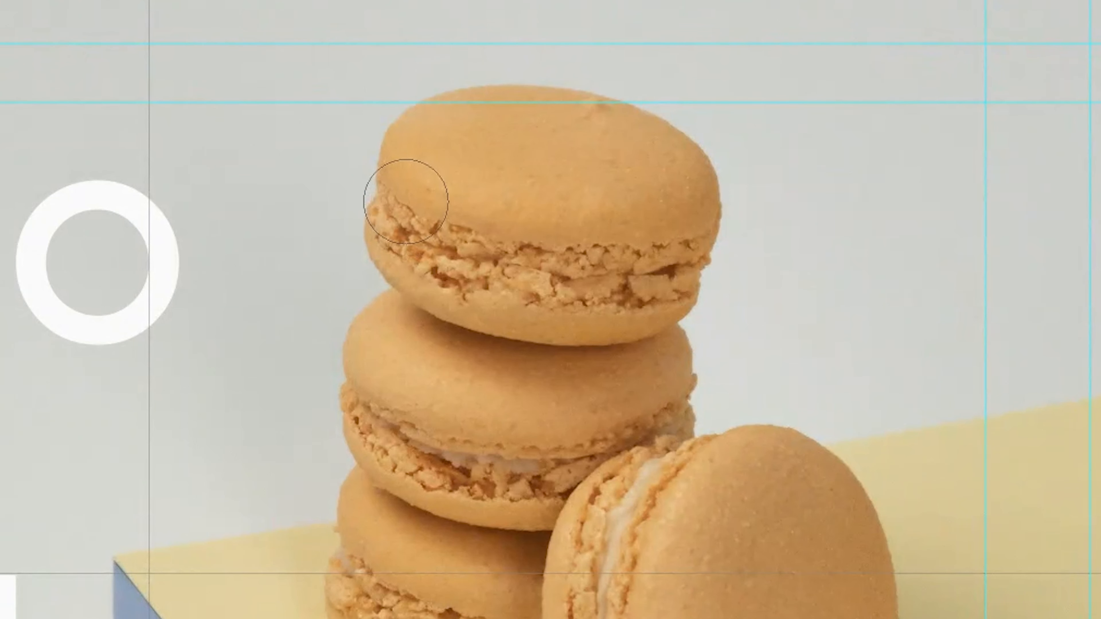
- Soften the top macaron's shell and filling with an enlarged brush, and undo the strokes
key("bracketright")
key("bracketright")
key("bracketright")
key("bracketright")
left_click_drag(405, 198, 612, 260)
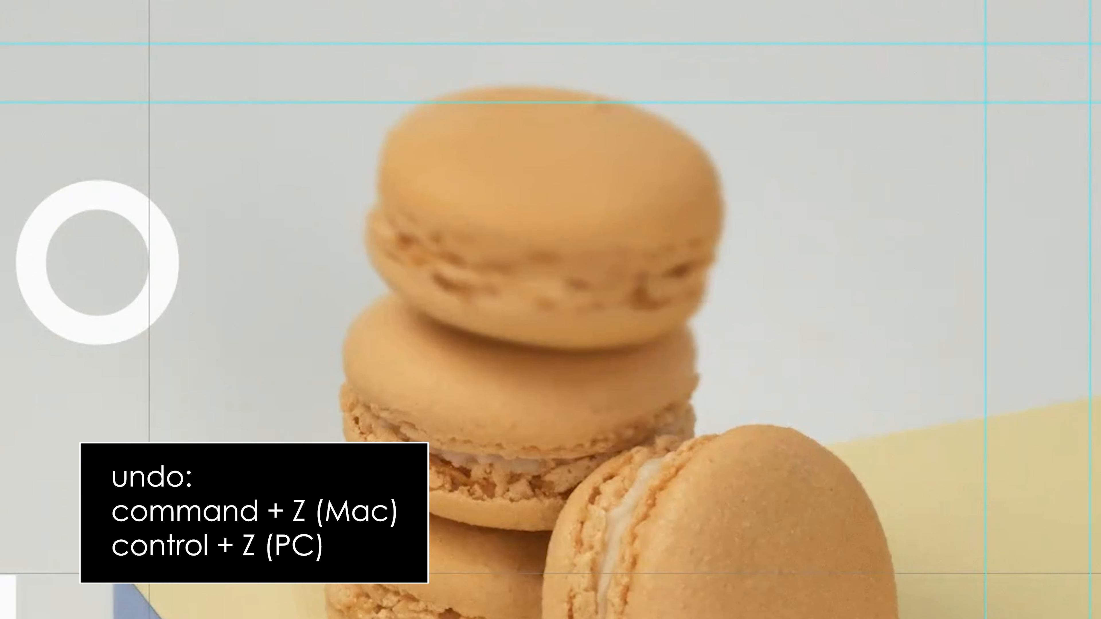
key("ctrl+z")
key("ctrl+z")
key("ctrl+z")
key("ctrl+z")
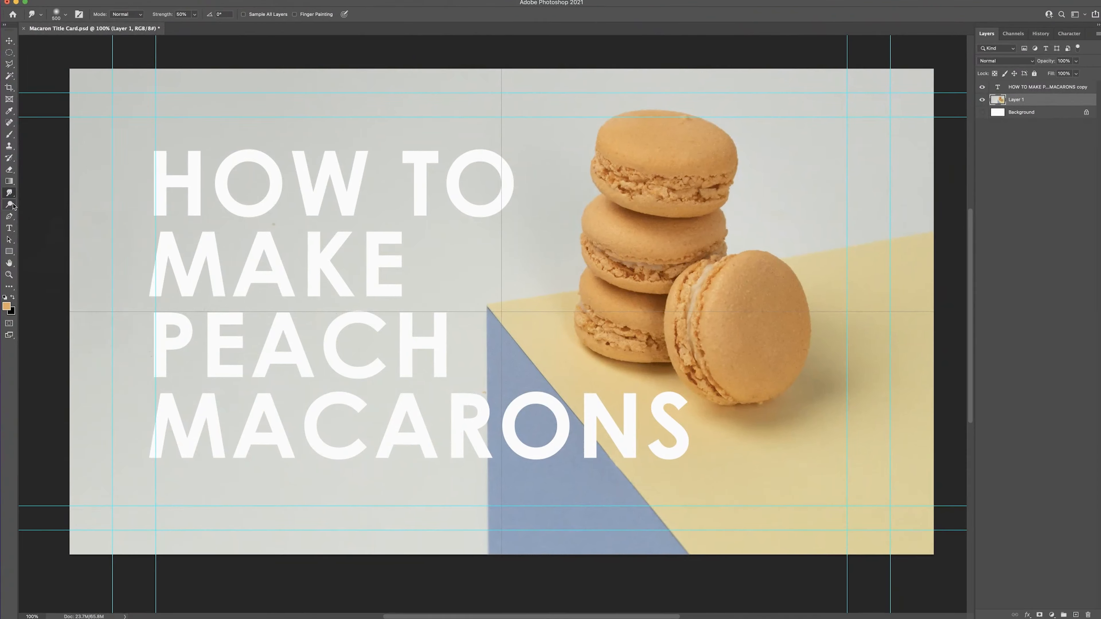
- Lighten the left side of the macaron stack with the Dodge Tool, and undo and redo the stroke to compare
left_click(13, 205)
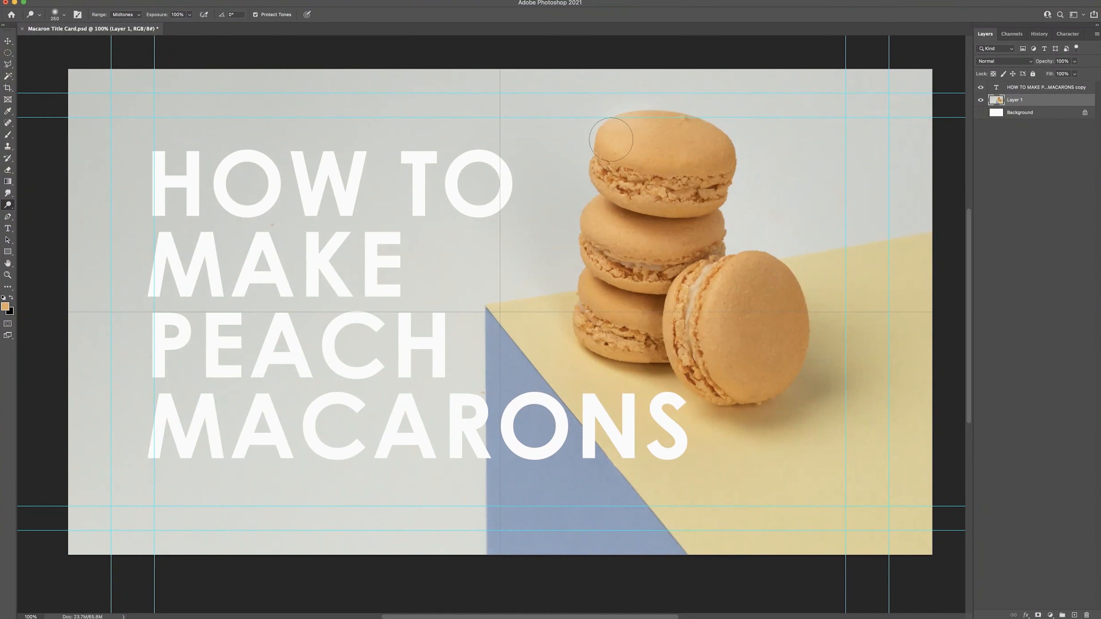
mouse_move(608, 166)
left_mouse_down()
mouse_move(617, 185)
mouse_move(591, 299)
mouse_move(596, 329)
mouse_move(604, 315)
left_mouse_up()
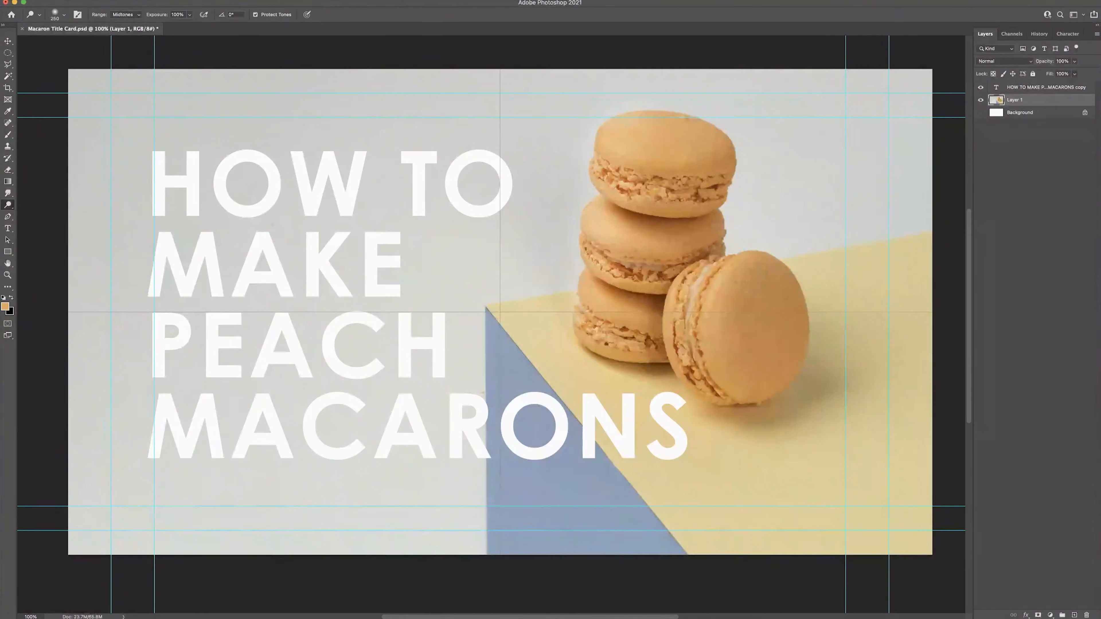
key("super+z")
key("super+shift+z")
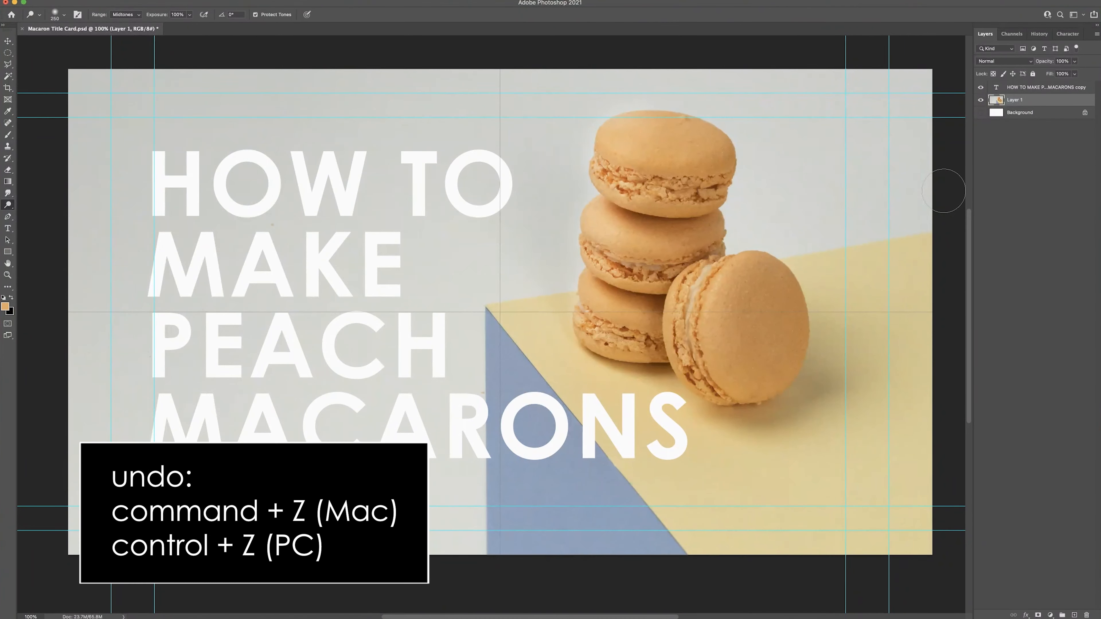
- Undo the last Dodge Tool stroke on the macaron stack
key("super+z")
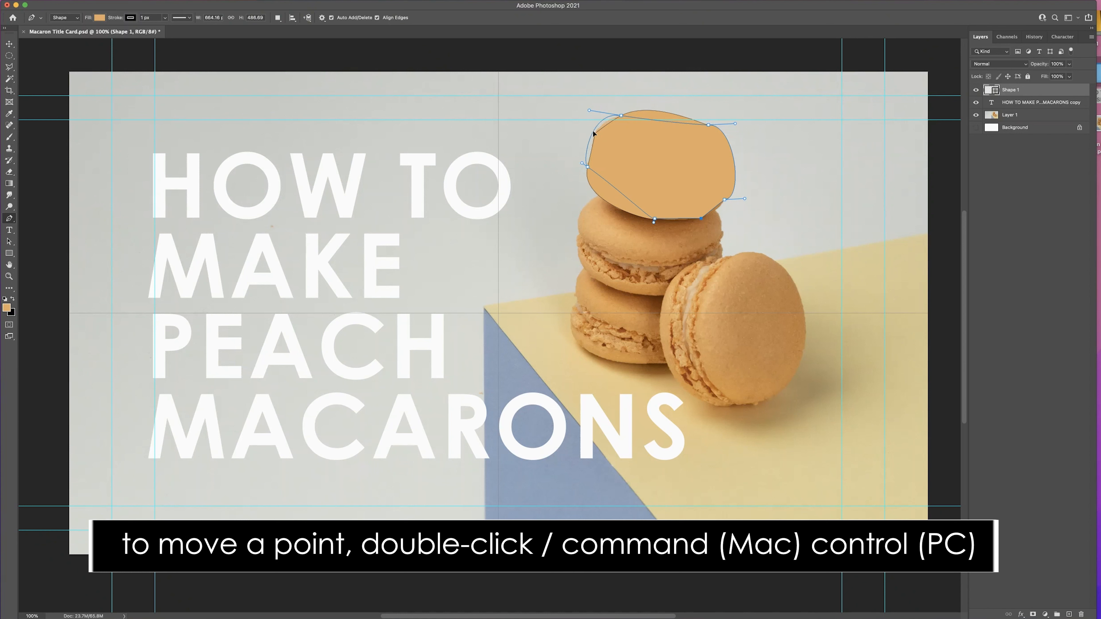
- Try adjusting the anchor points along the left edge of the shape covering the top macaron, and undo the last two changes
mouse_move(603, 126)
left_mouse_down()
mouse_move(720, 189)
mouse_move(658, 177)
left_mouse_up()
left_click(596, 134)
left_click(587, 167)
key("super+z")
key("super+z")
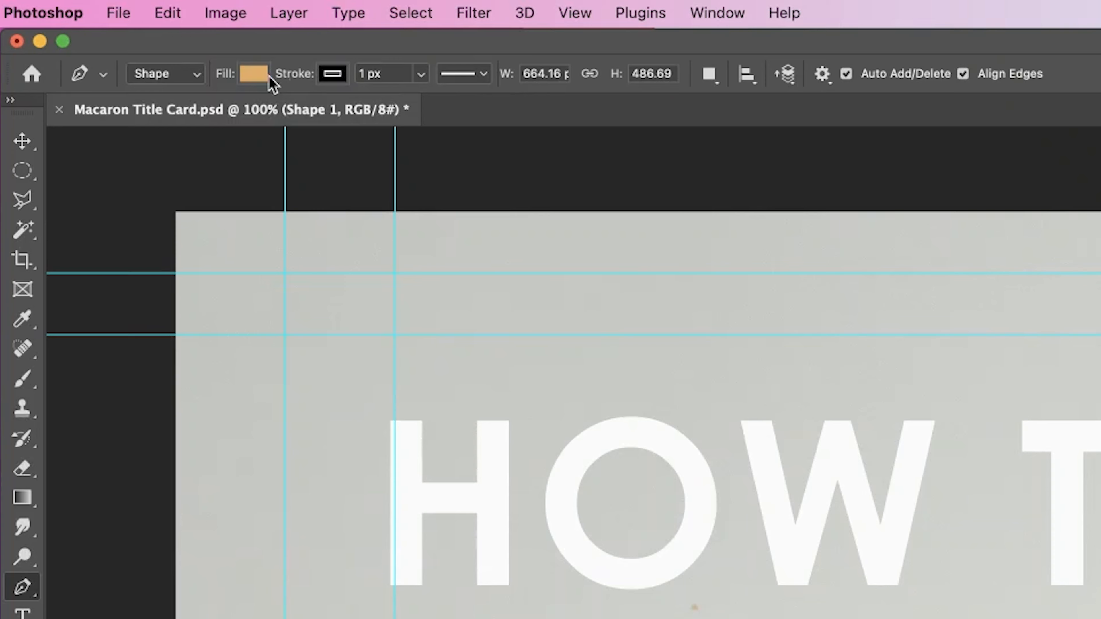
- Restyle the shape around the top macaron with no fill and a light purple 100 px stroke, and delete its layer
left_click(268, 77)
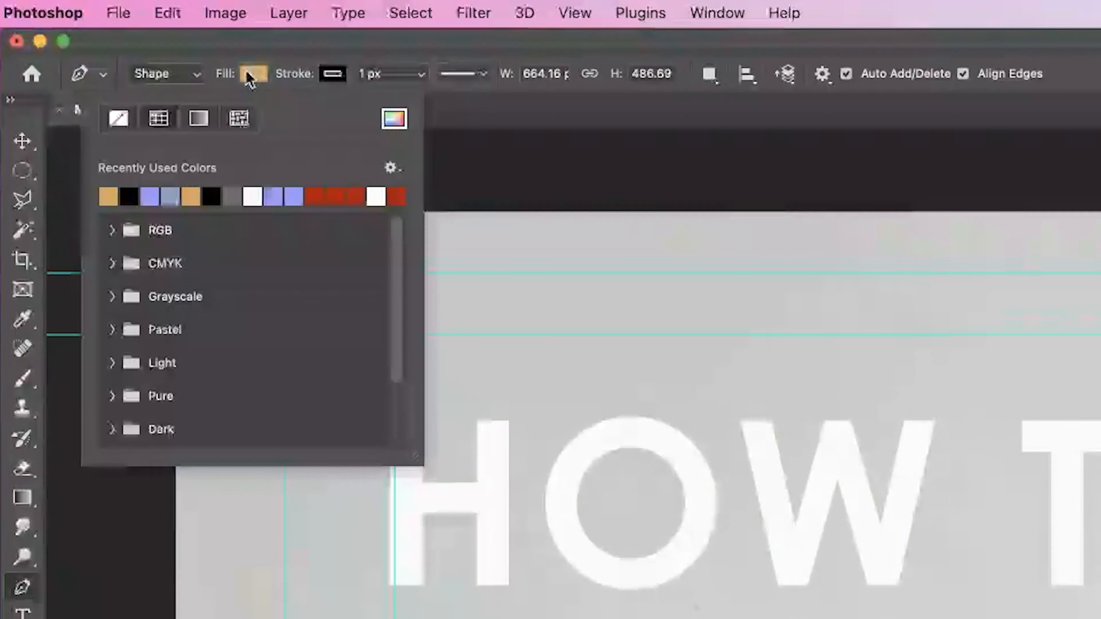
left_click(118, 118)
left_click(332, 73)
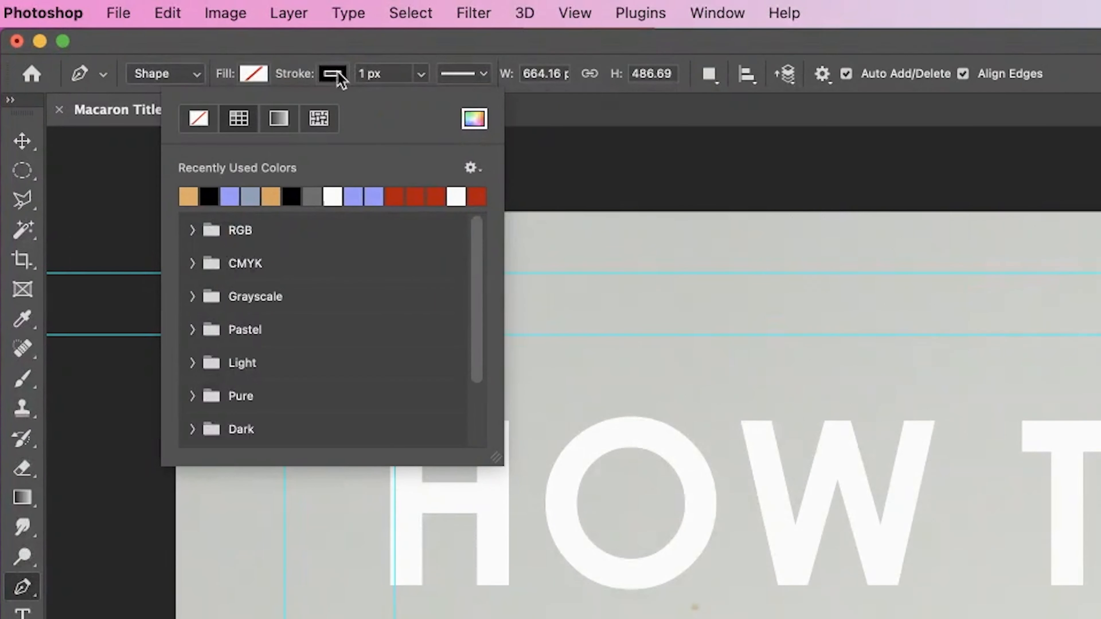
left_click(238, 198)
left_click(381, 71)
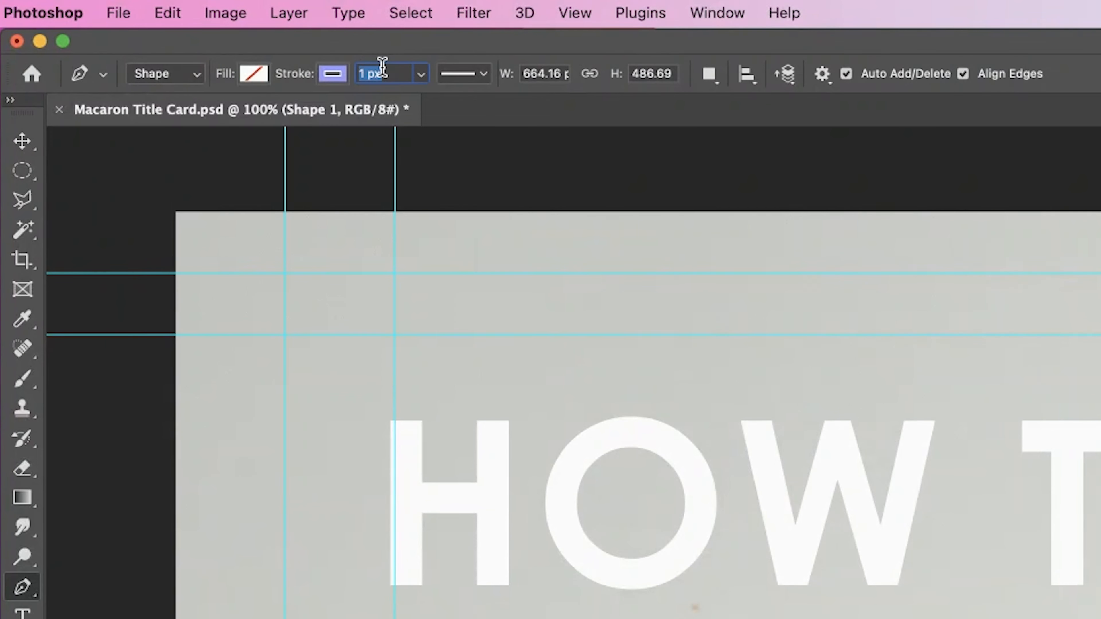
type("100")
key("Return")
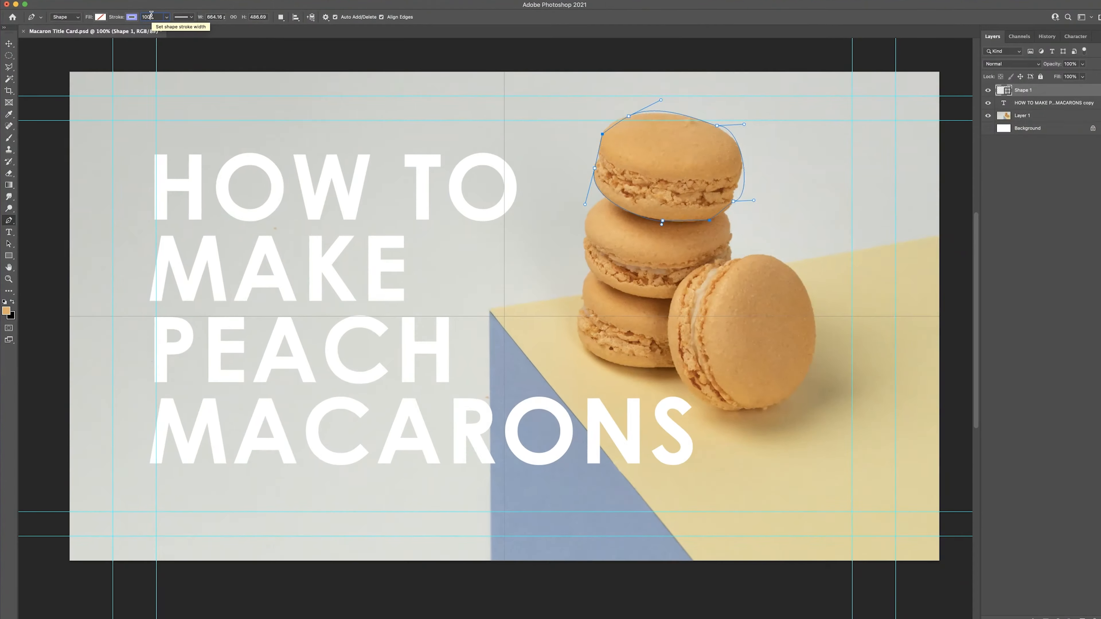
left_click_drag(1063, 94, 1068, 103)
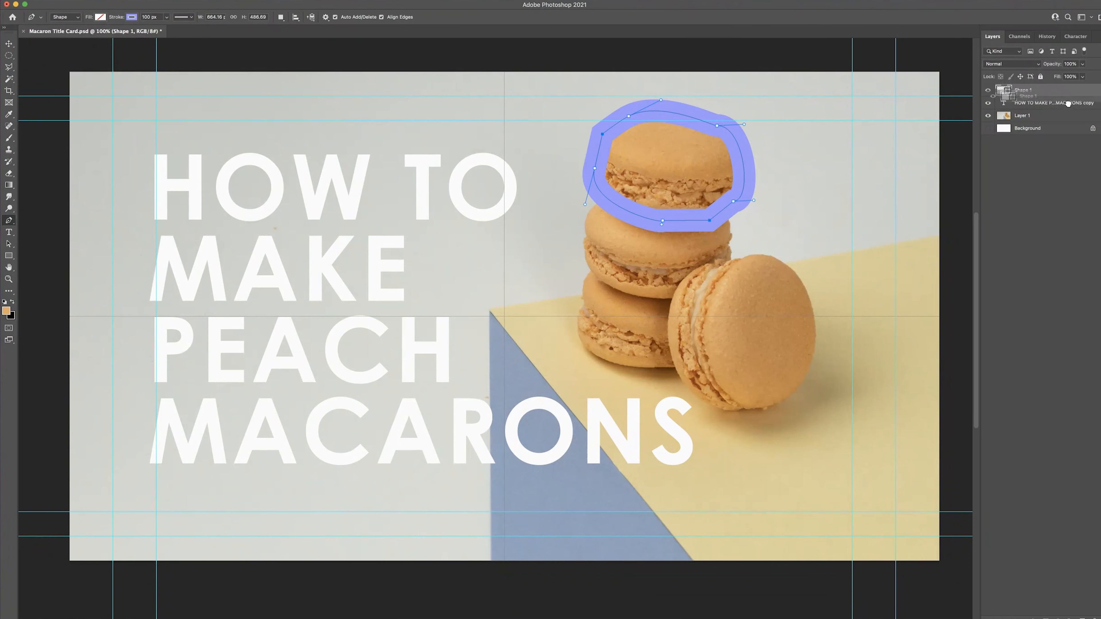
mouse_move(1069, 103)
left_mouse_down()
mouse_move(1100, 468)
mouse_move(1071, 618)
mouse_move(1098, 610)
left_mouse_up()
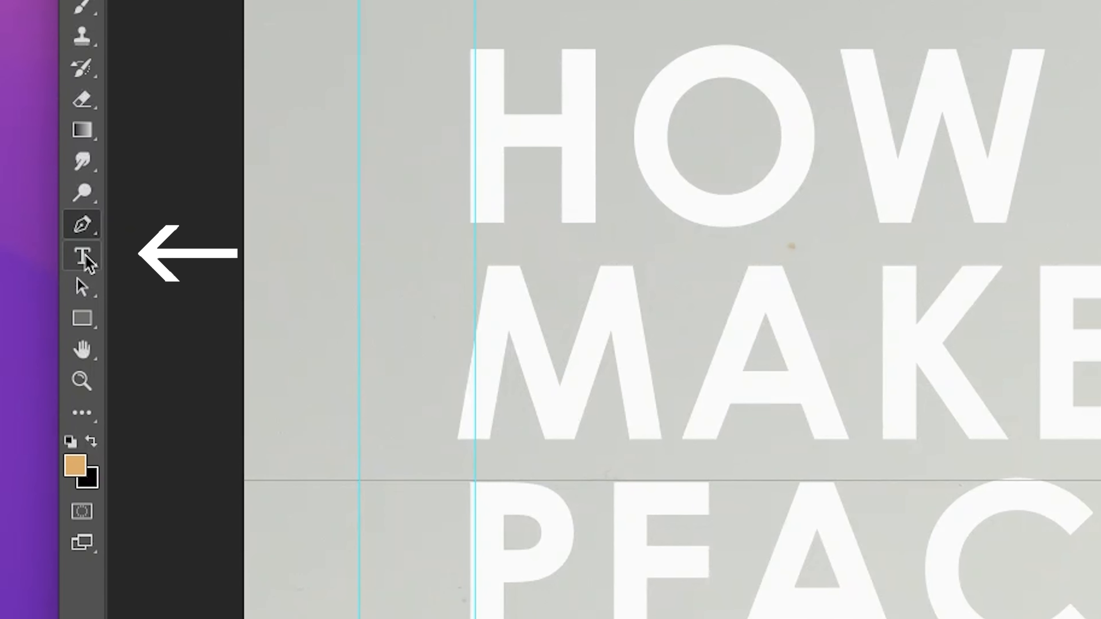
- Add the text "test" to the right of the macaron stack and move it between the title's first line and the top macaron
left_click(9, 232)
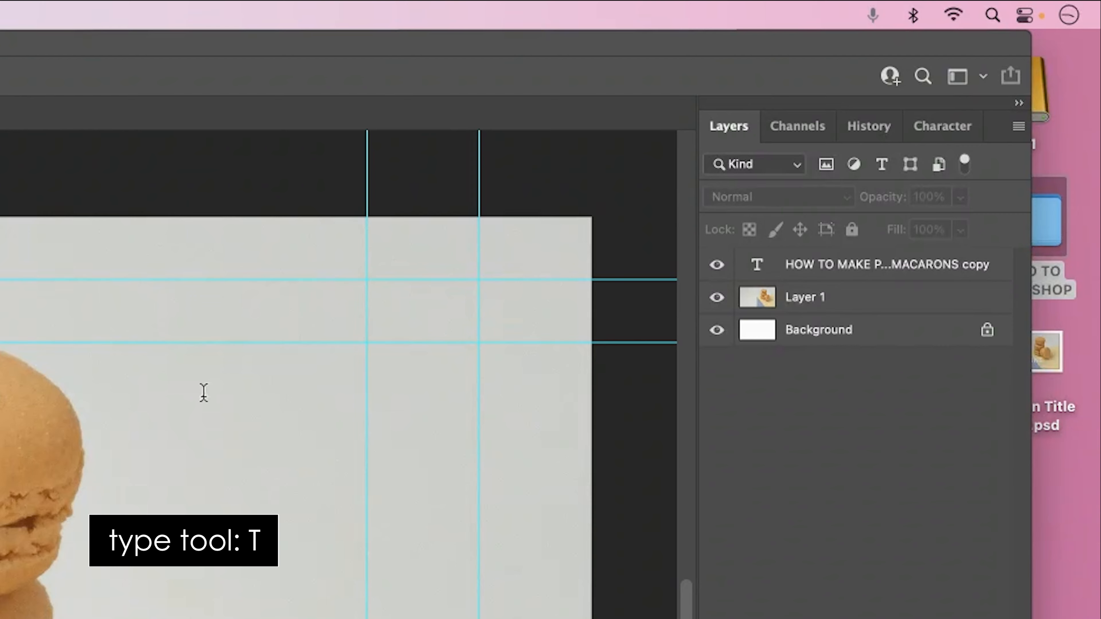
left_click(203, 394)
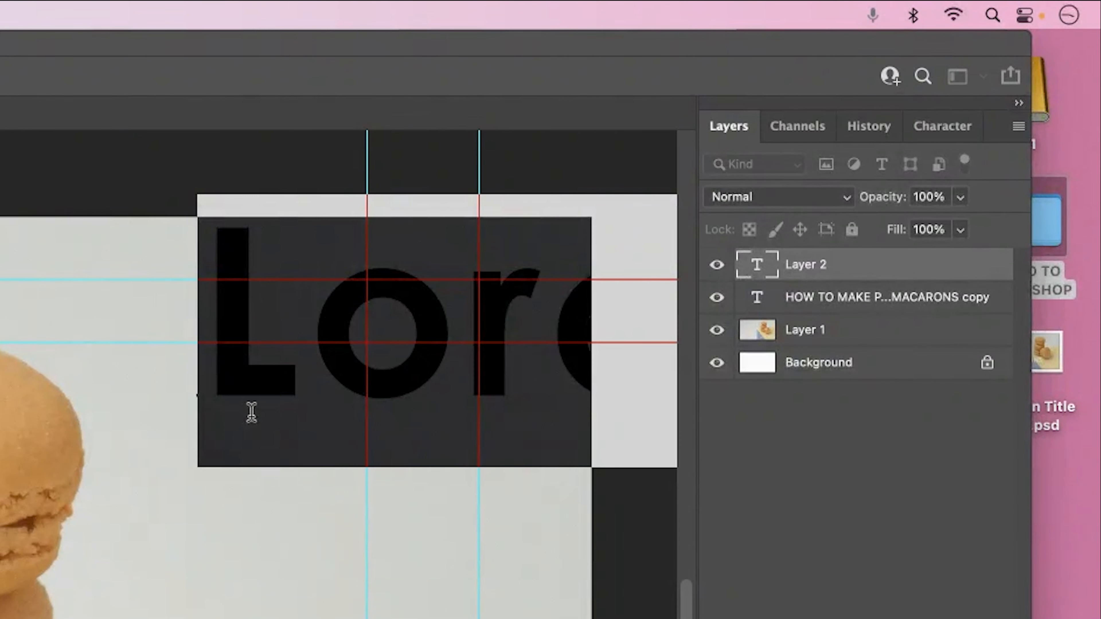
type("test")
left_click(757, 261)
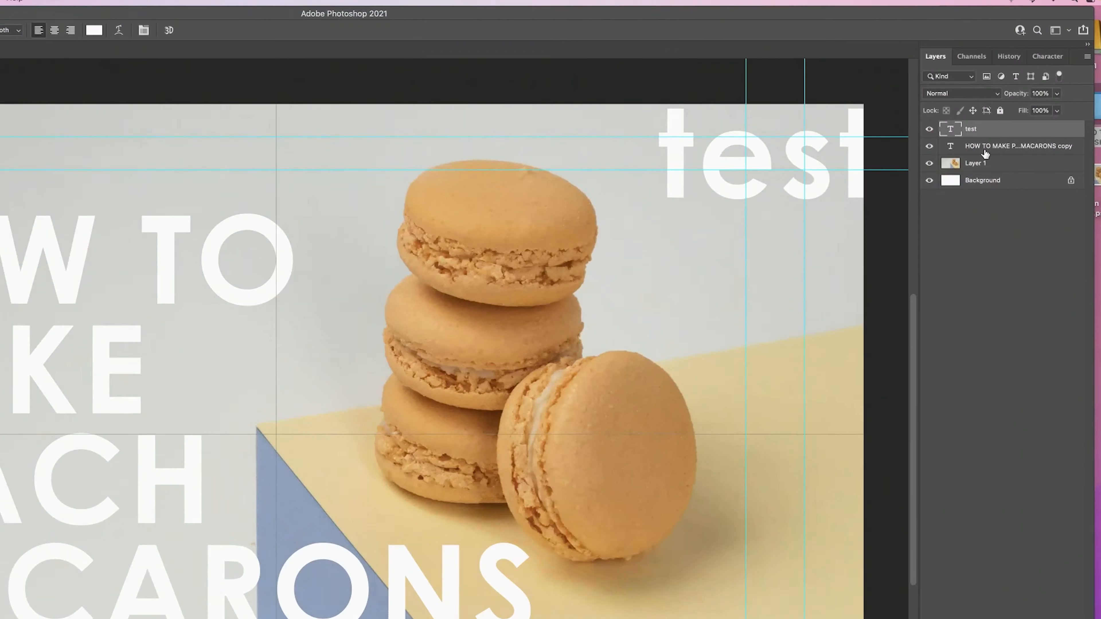
key("v")
left_click_drag(916, 130, 556, 123)
- Change the font of the "test" text to Chalkduster, and delete the text layer
double_click(556, 124)
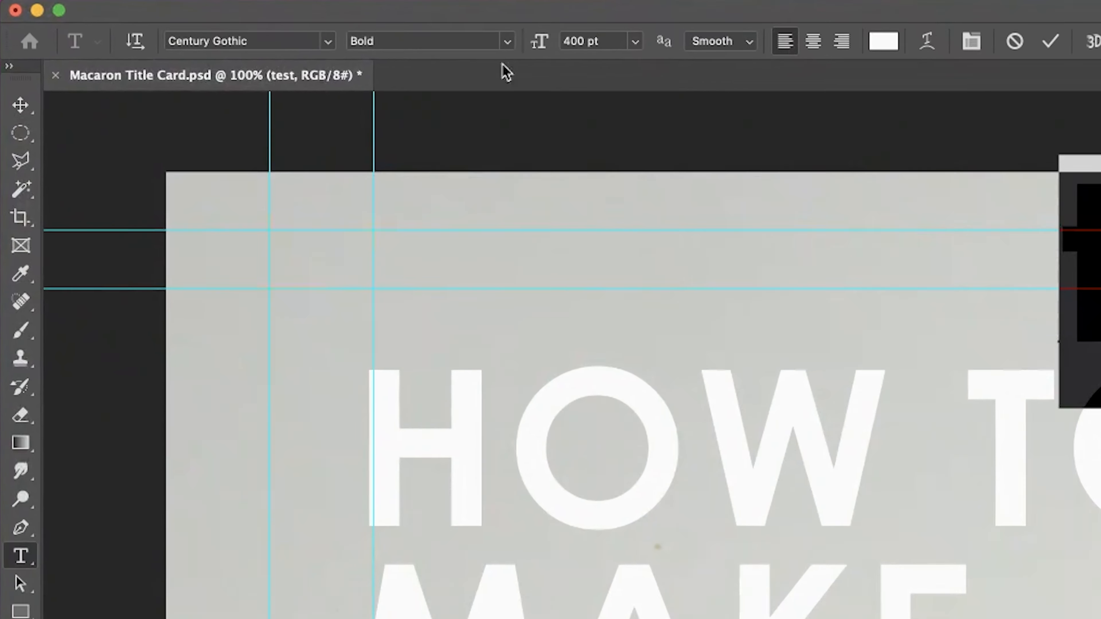
left_click(354, 46)
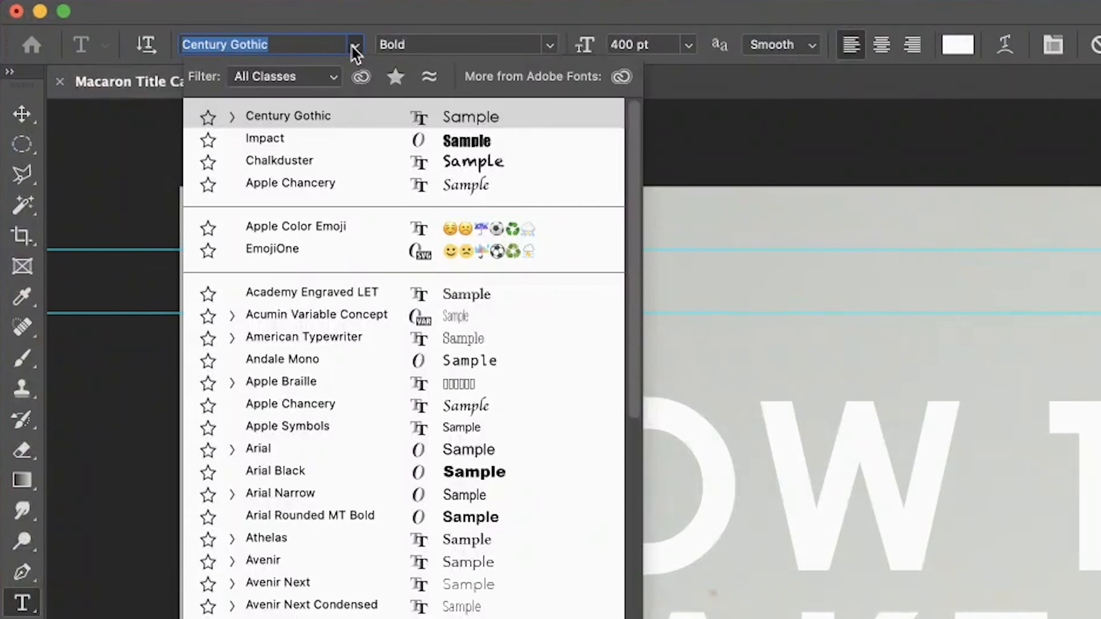
left_click(312, 163)
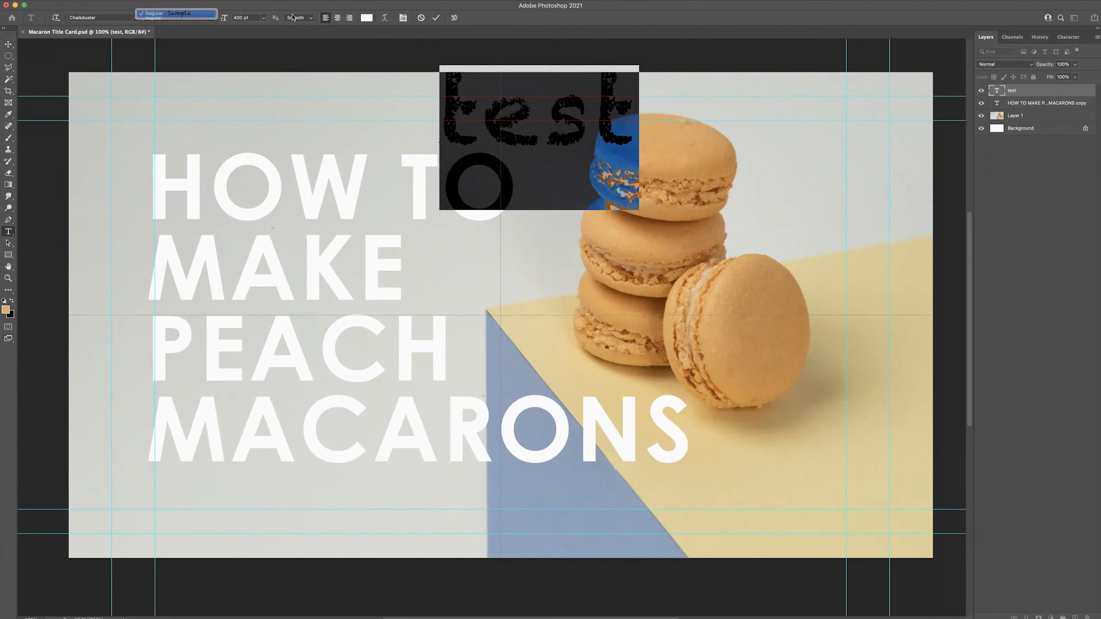
left_click(1045, 95)
left_click_drag(1062, 97, 1087, 616)
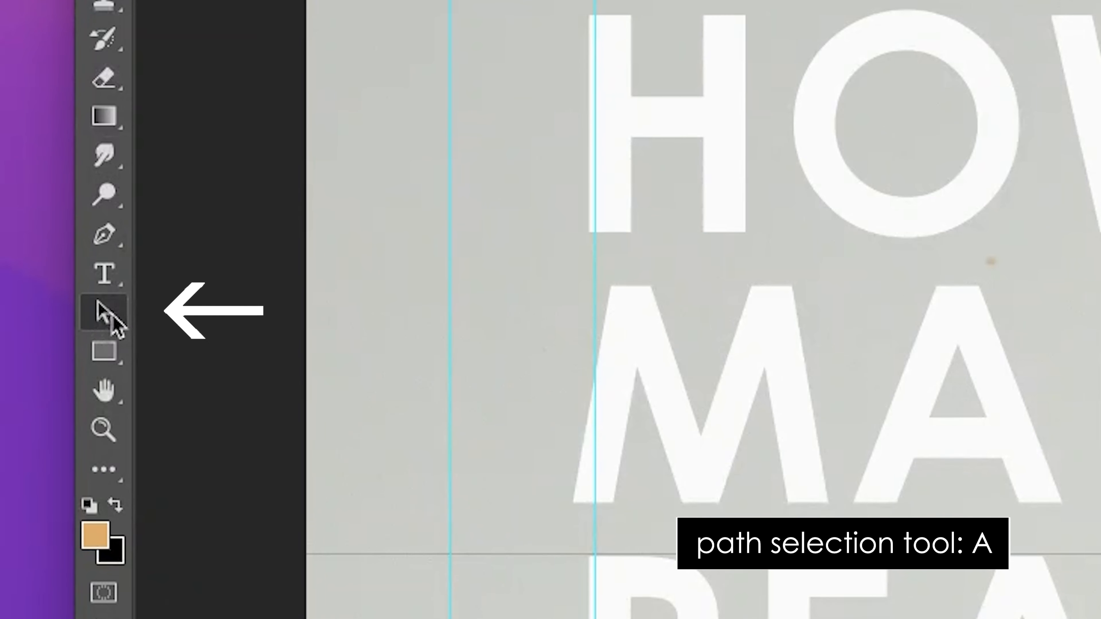
- Draw a closed four-sided shape, about 532 by 512 px, over the left side of the upper macarons with the Pen Tool
left_click(110, 316)
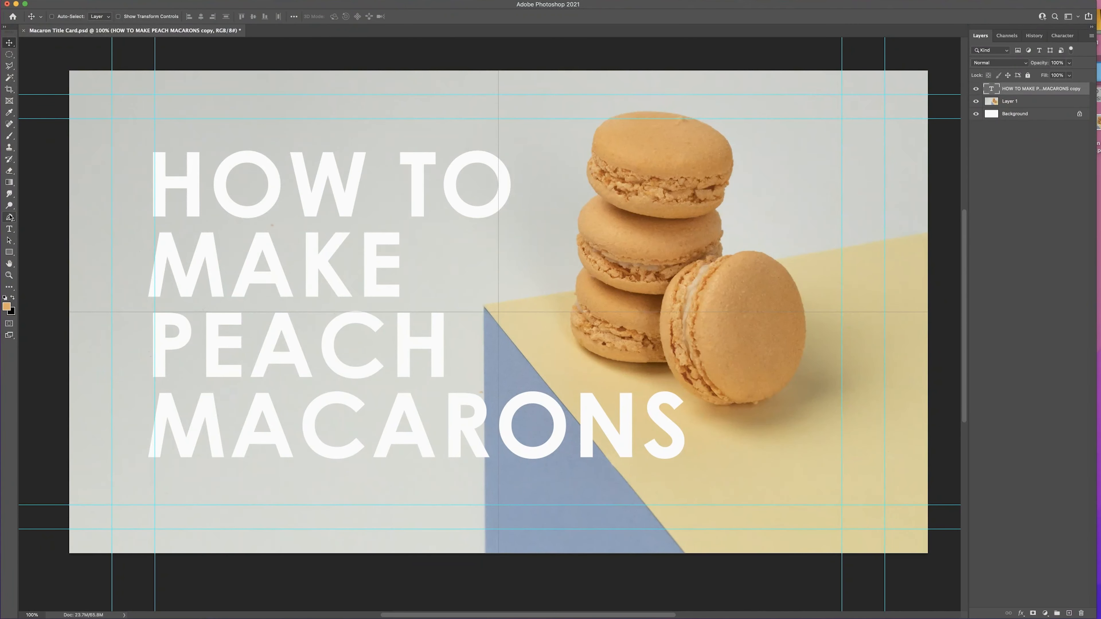
left_click(10, 242)
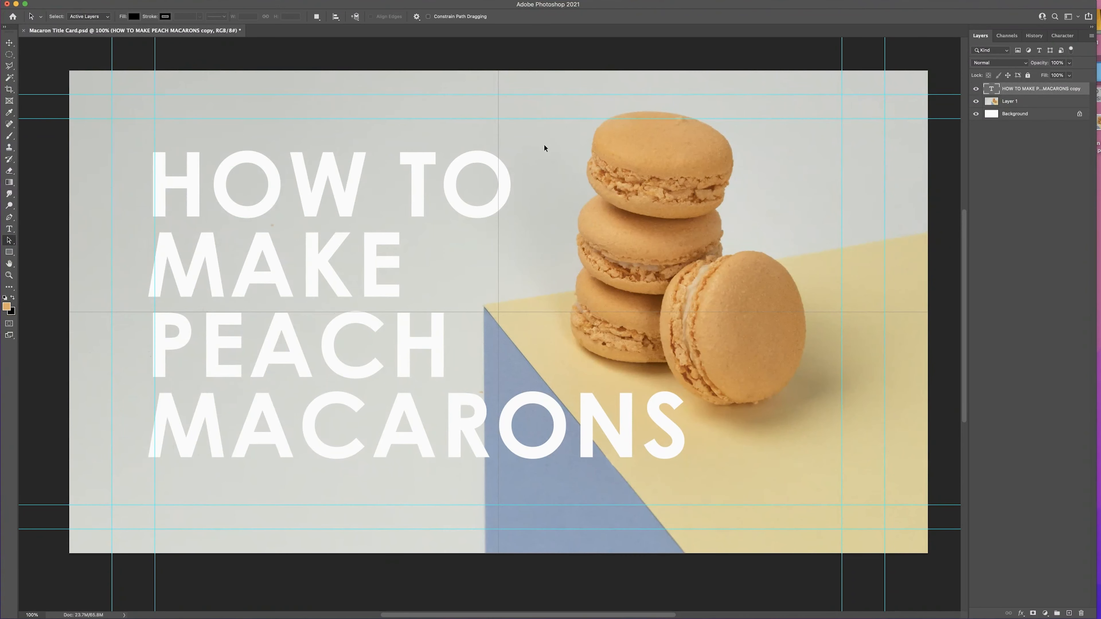
key("p")
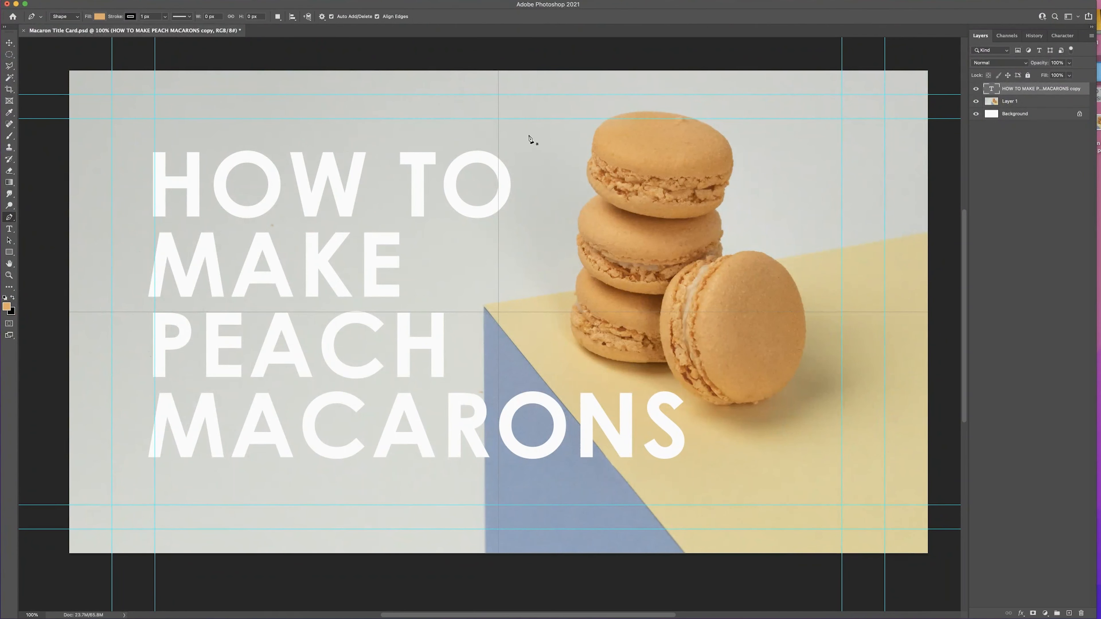
left_click(552, 136)
left_click(553, 247)
left_click(671, 240)
left_click(552, 136)
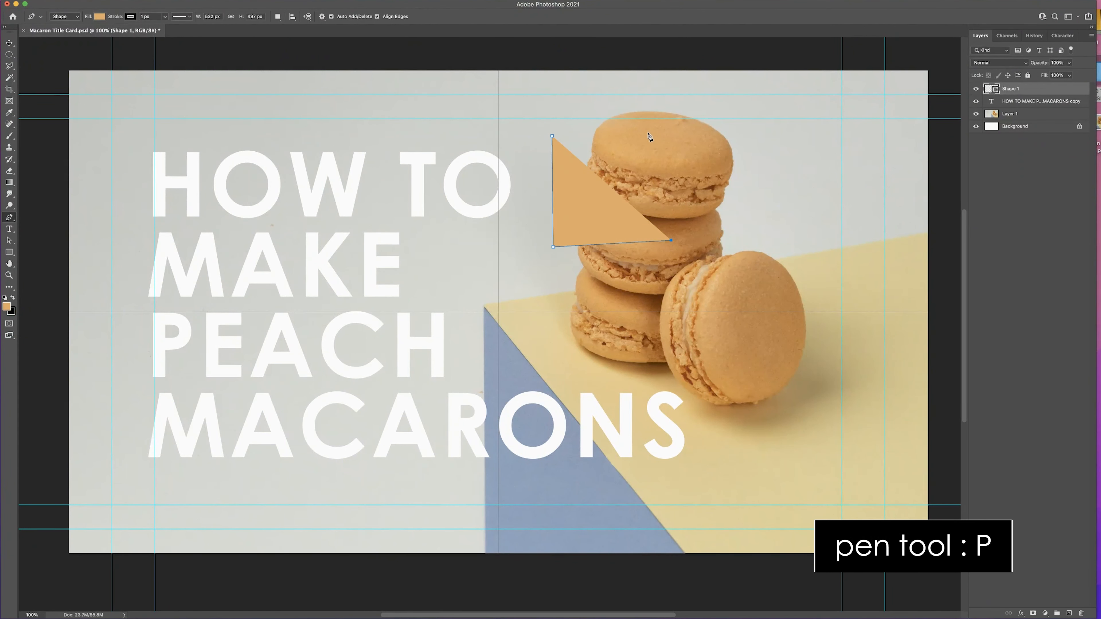
left_click(648, 132)
left_click(553, 136)
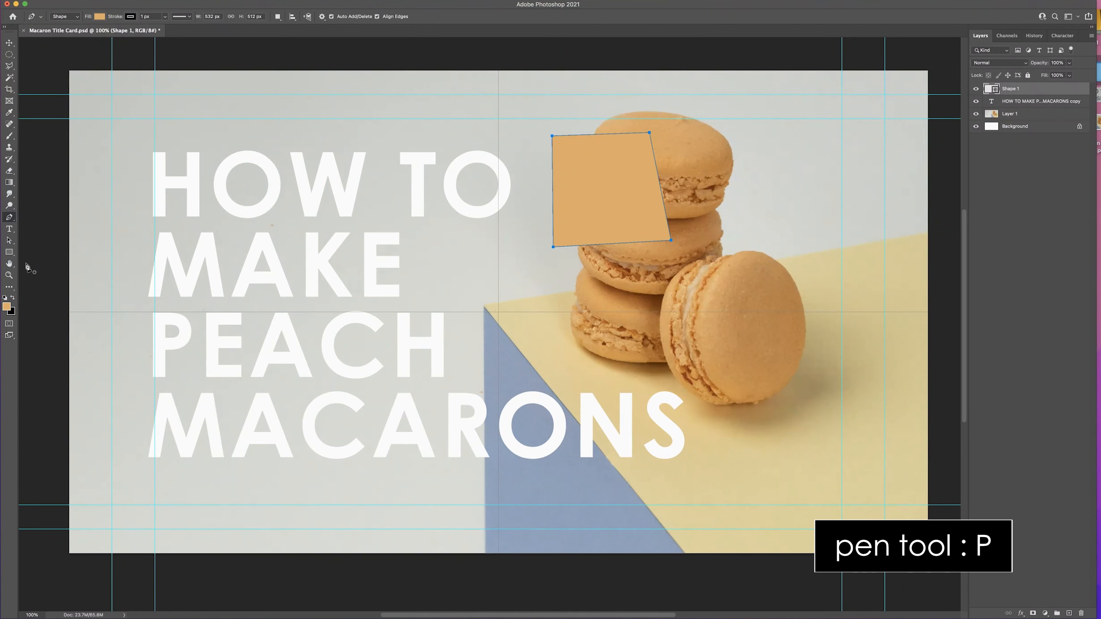
- Move the four-sided shape beside the word PEACH with the Path Selection Tool, and delete its layer
left_click(10, 241)
left_click_drag(621, 183, 515, 316)
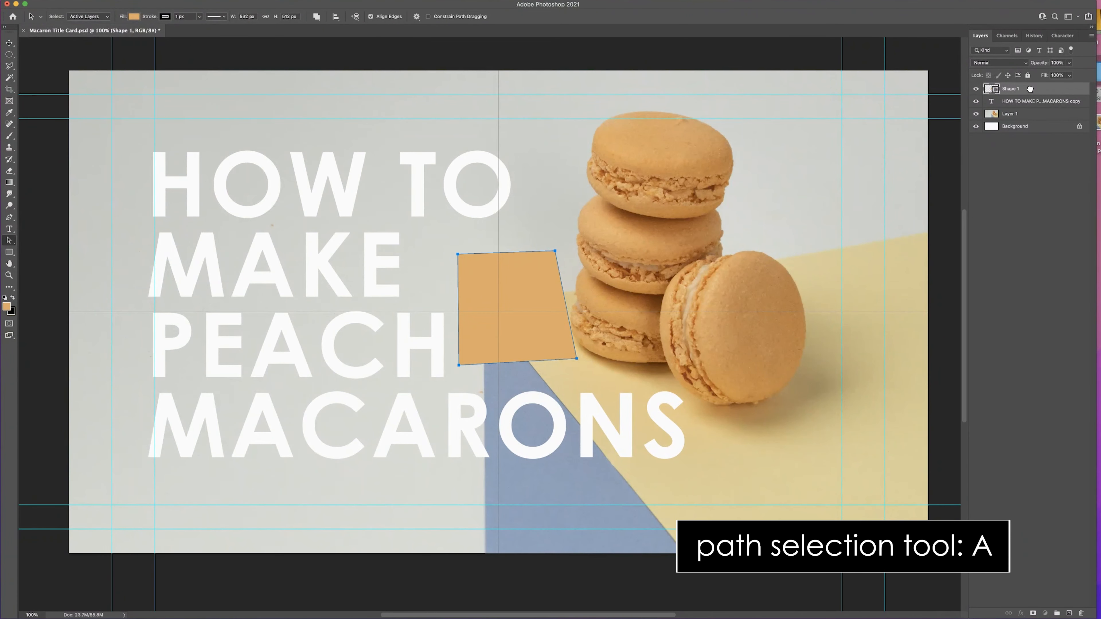
left_click(1080, 610)
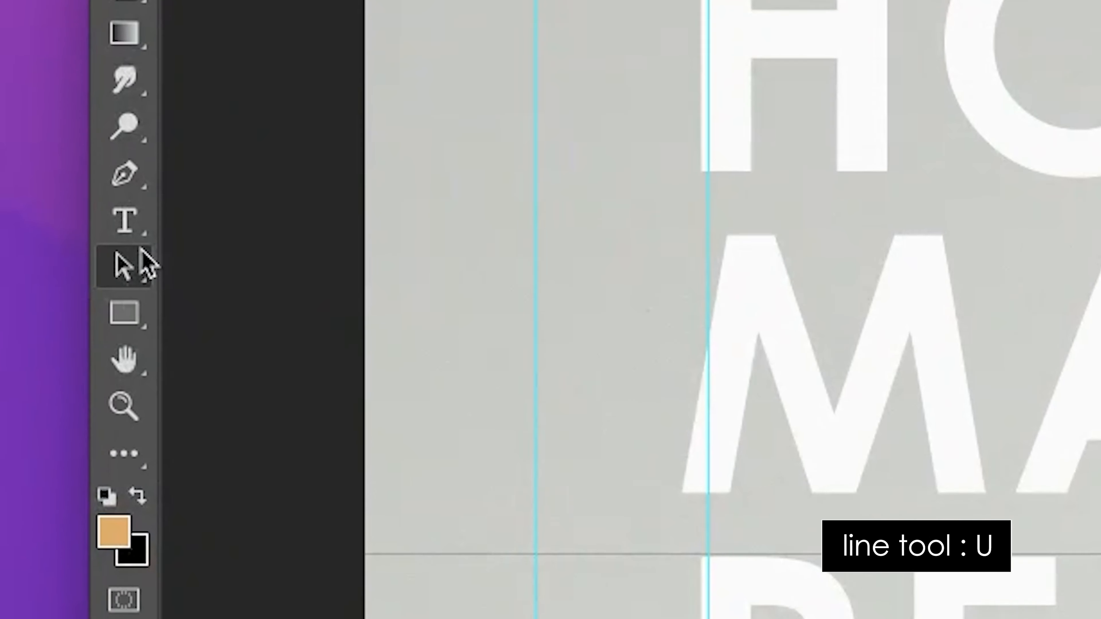
- Draw a steep diagonal line about 766 px long between the title and the macaron stack with the Line Tool
left_click(10, 253)
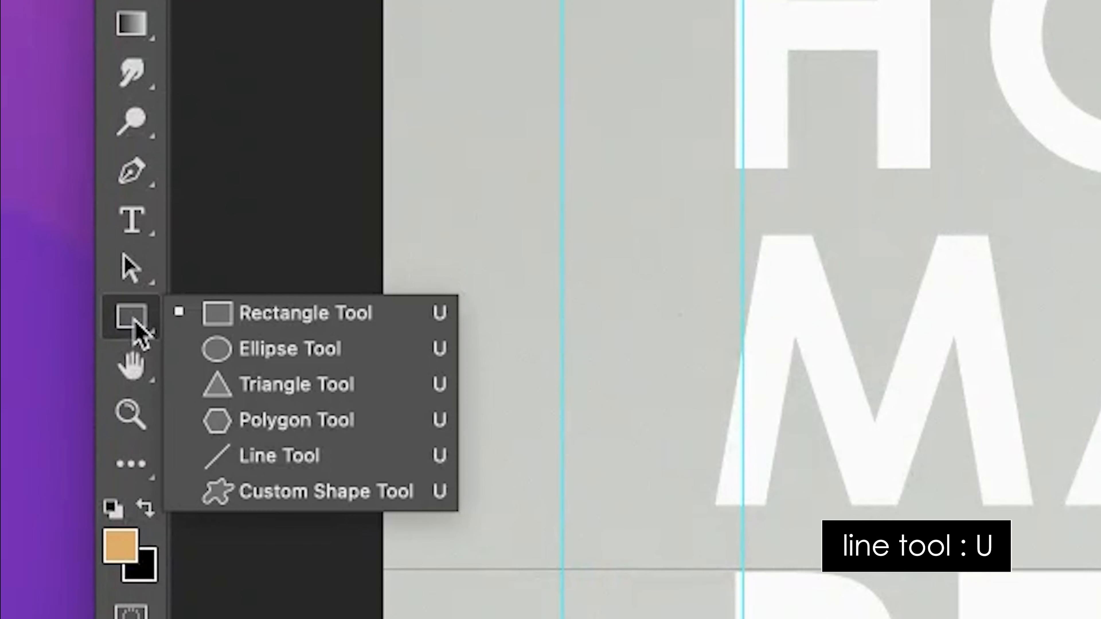
left_click(305, 456)
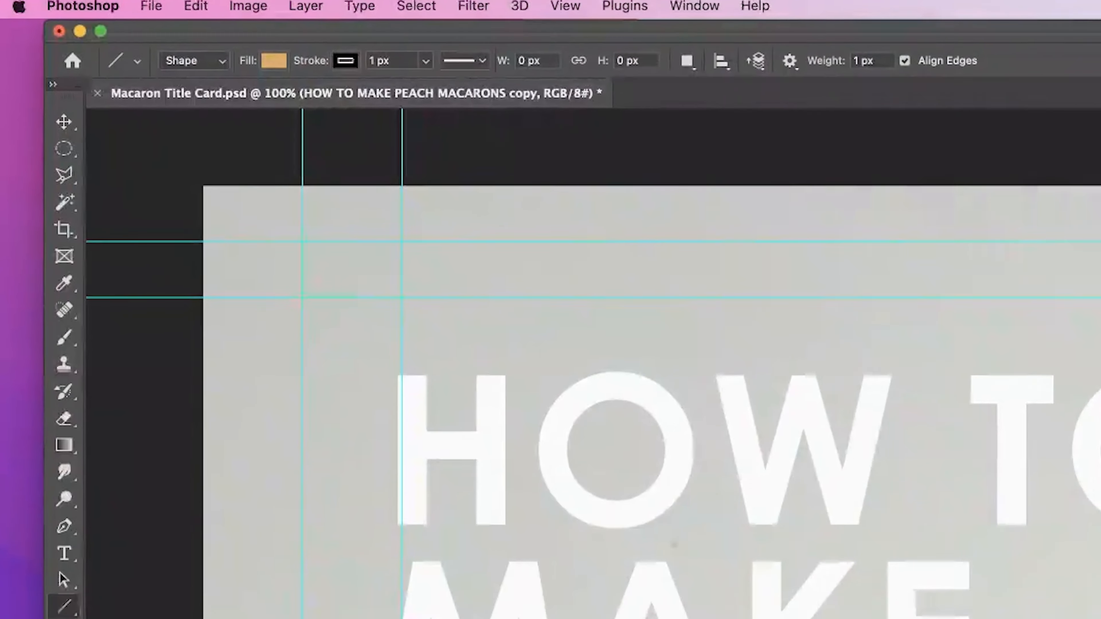
left_click_drag(564, 92, 514, 257)
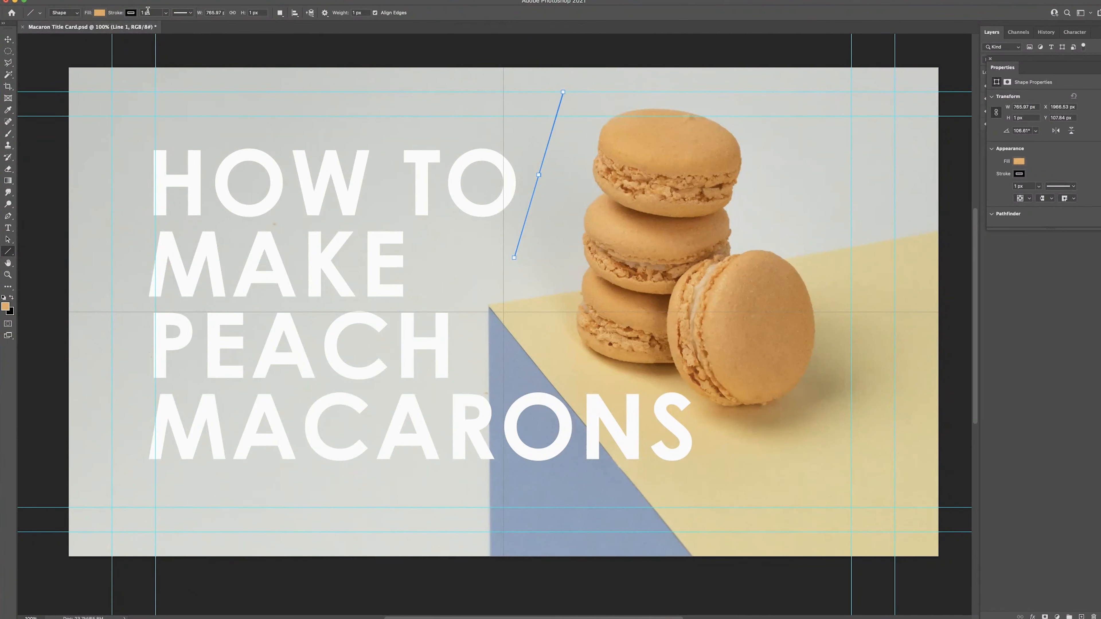
- Set the diagonal line's stroke width to 20 px, and delete the line layer
left_click(160, 10)
type("2")
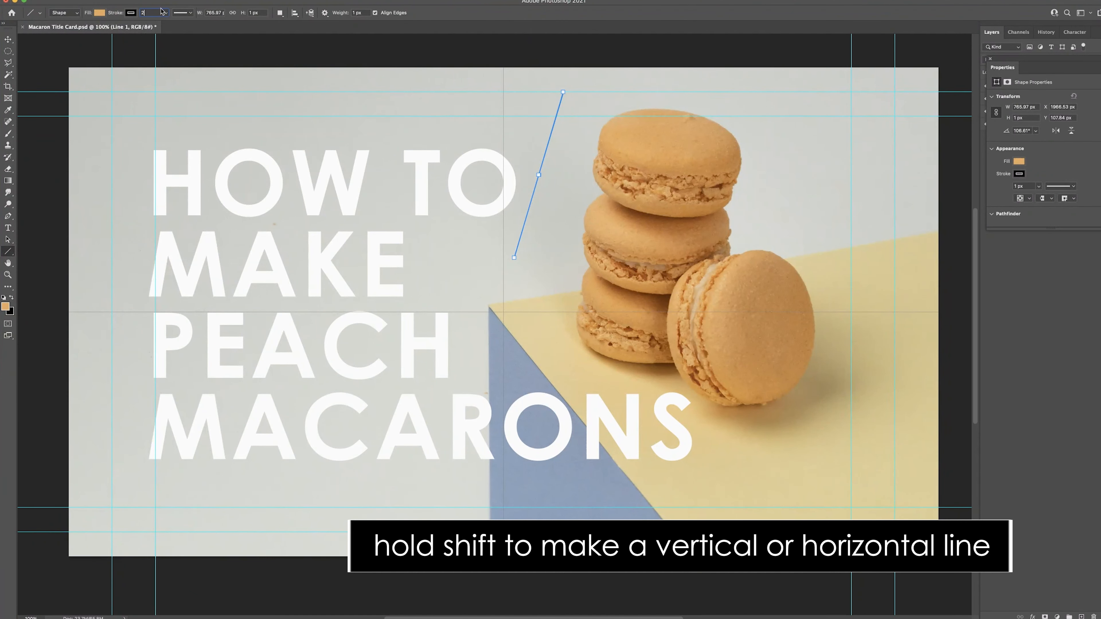
type("0")
key("Return")
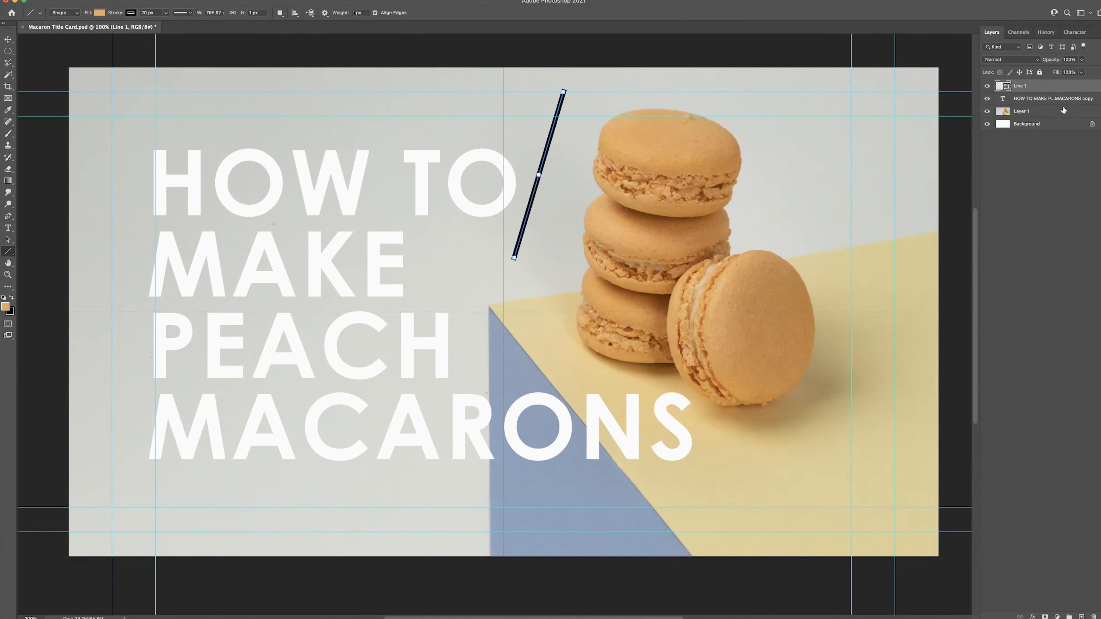
left_click_drag(1051, 87, 1092, 616)
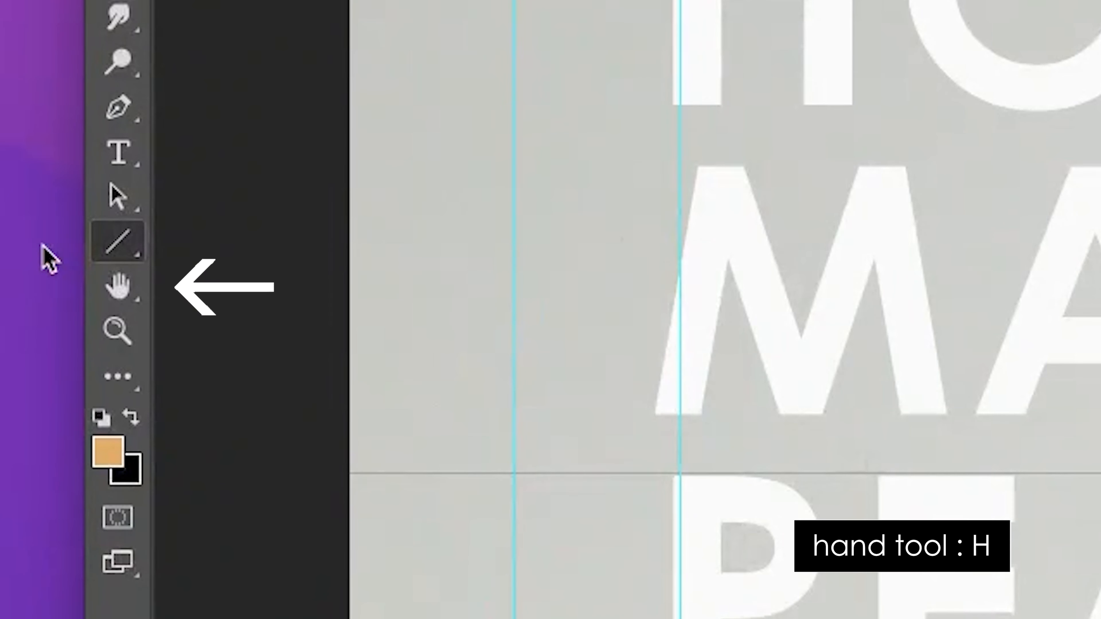
- Examine the macaron stack up close at 400% zoom, panning across it with the Hand Tool
left_click(118, 288)
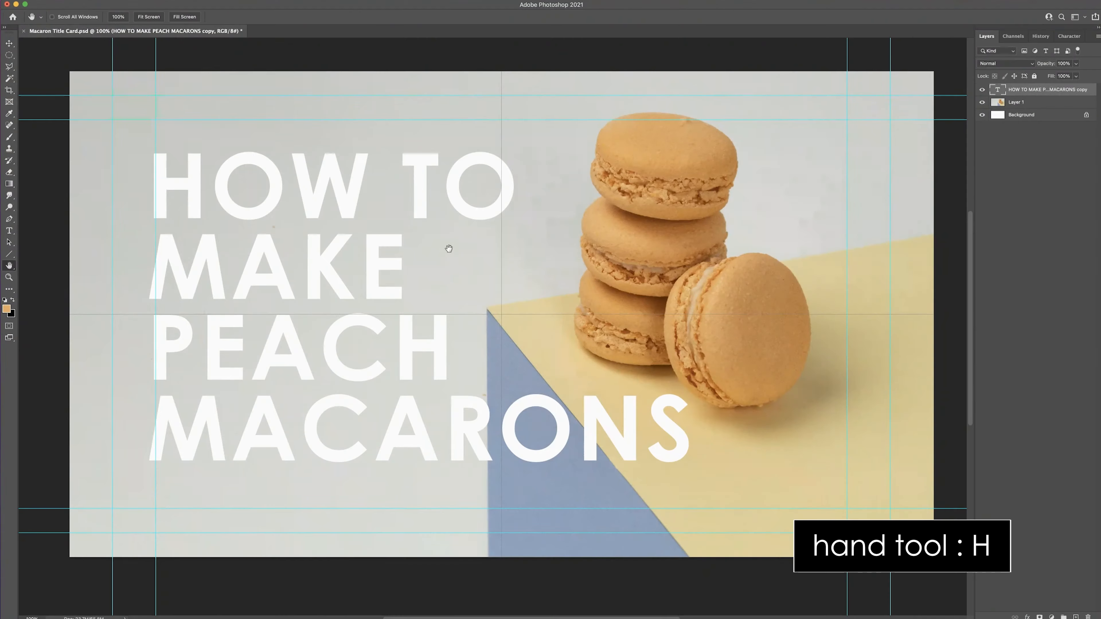
left_click_drag(444, 246, 488, 257)
left_click(8, 279)
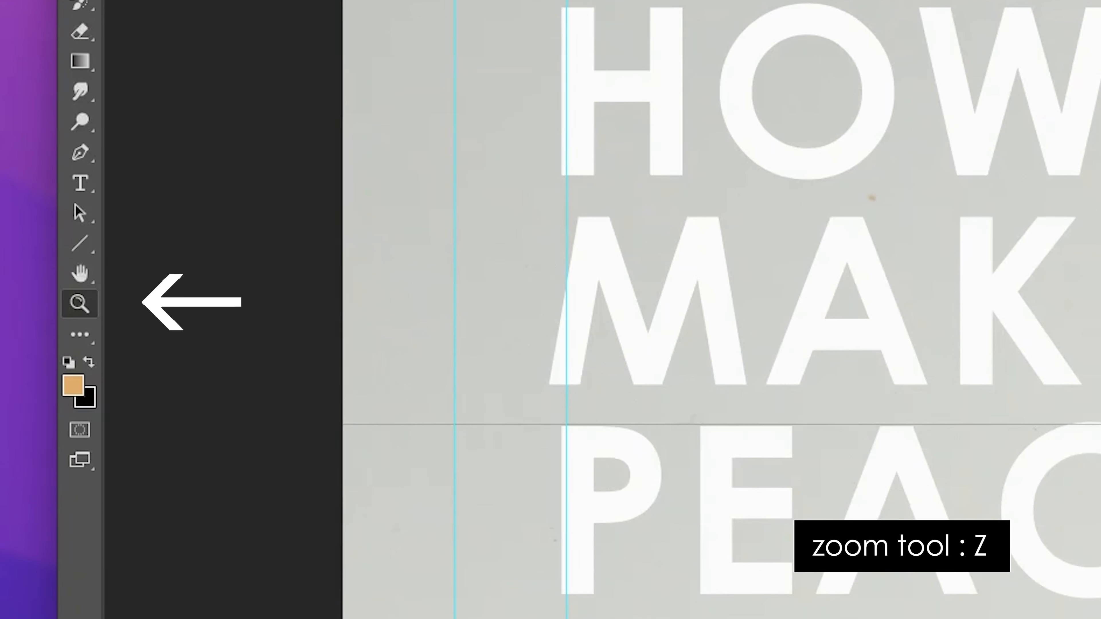
left_click(665, 283)
left_click(1096, 321)
left_click(1096, 321)
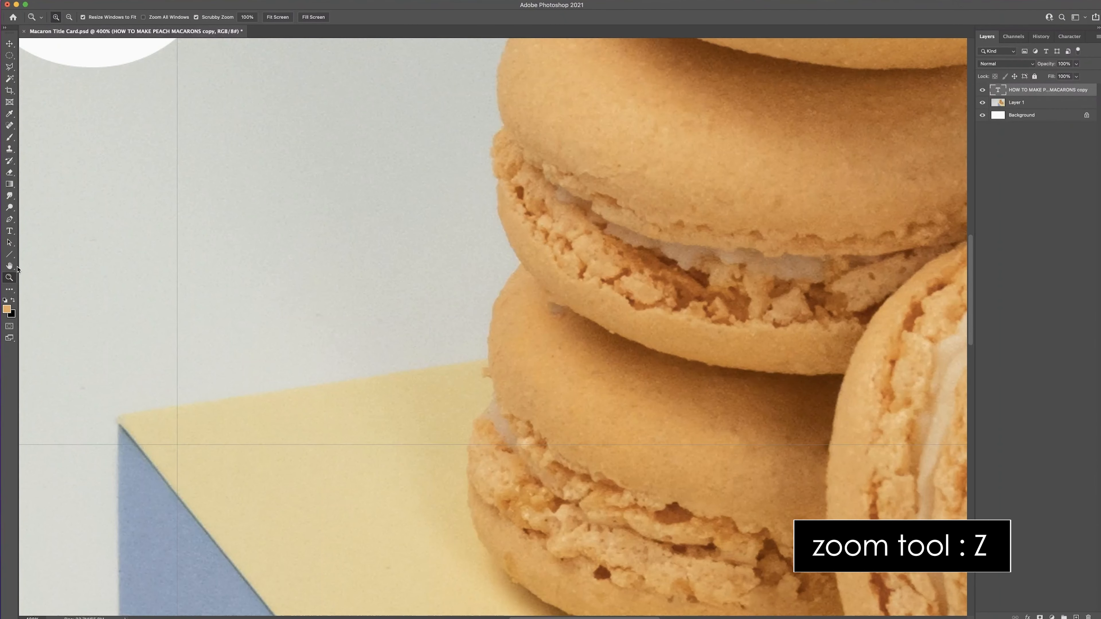
left_click(11, 267)
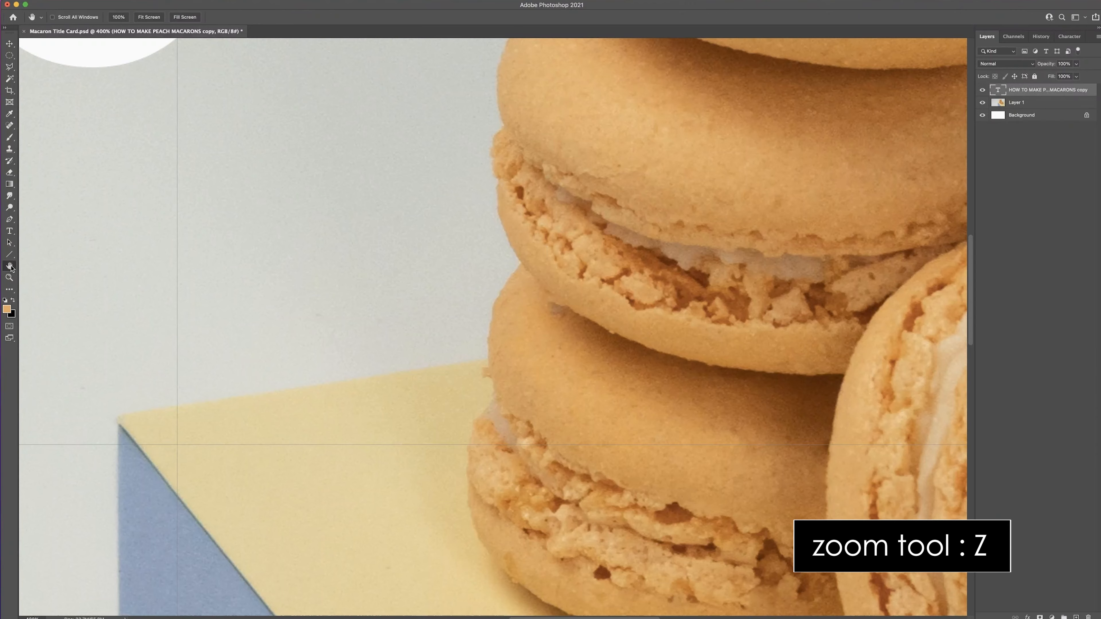
left_click_drag(613, 215, 335, 369)
- Zoom out to 66.7% to view the whole title card, and pan it to the middle of the workspace
key("z")
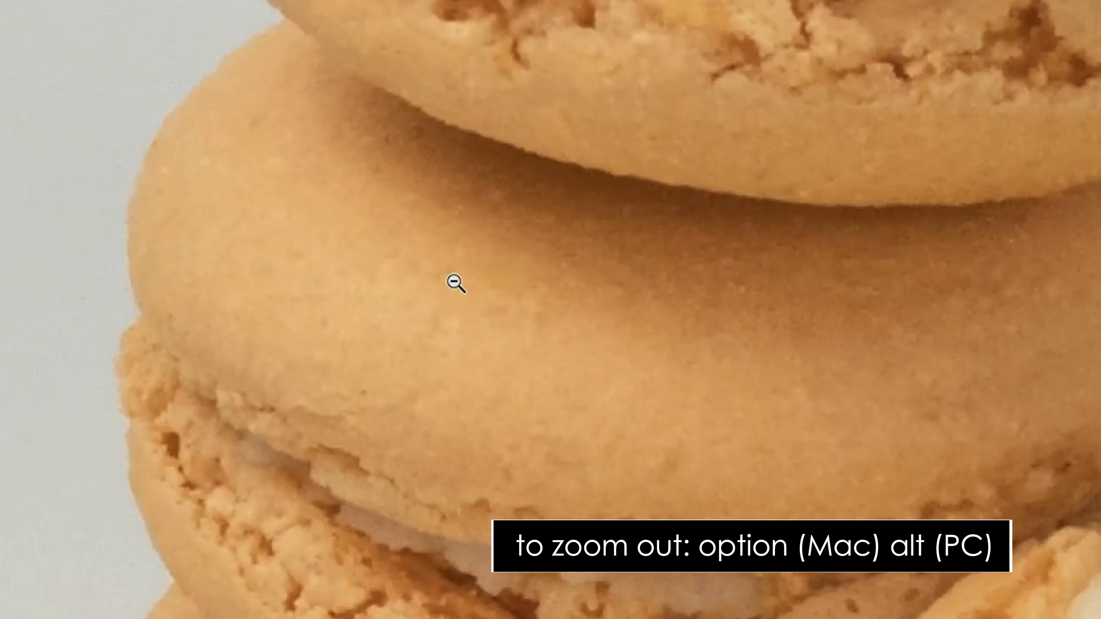
left_click(540, 305, "alt")
left_click(541, 305, "alt")
left_click(541, 305, "alt")
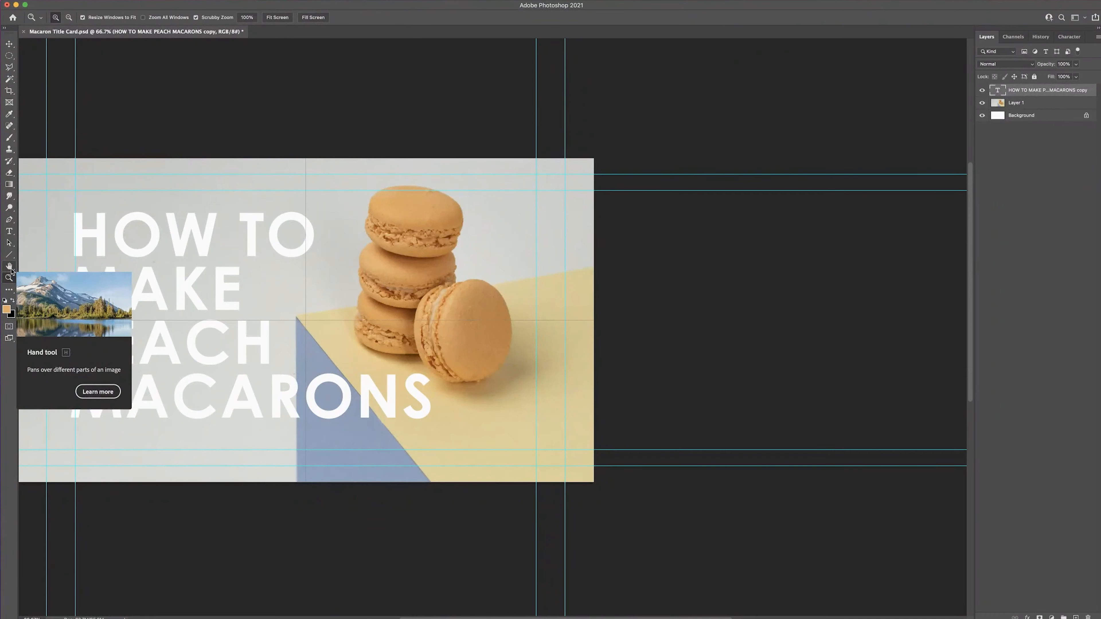
key("h")
left_click_drag(319, 246, 538, 243)
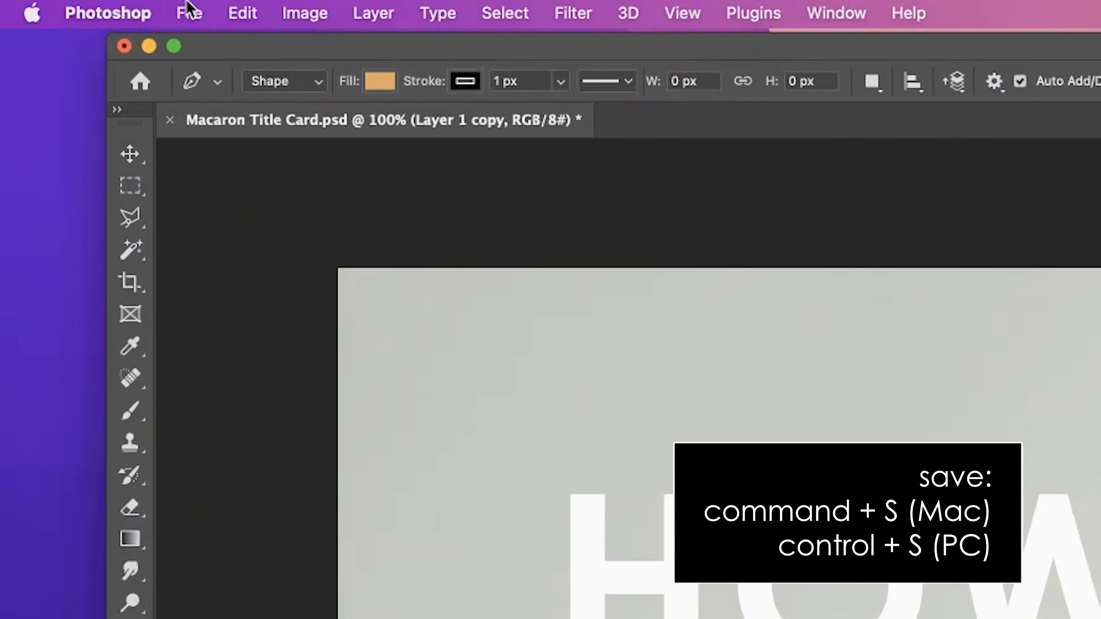
- Save the Macaron Title Card document, and quit the program
left_click(128, 8)
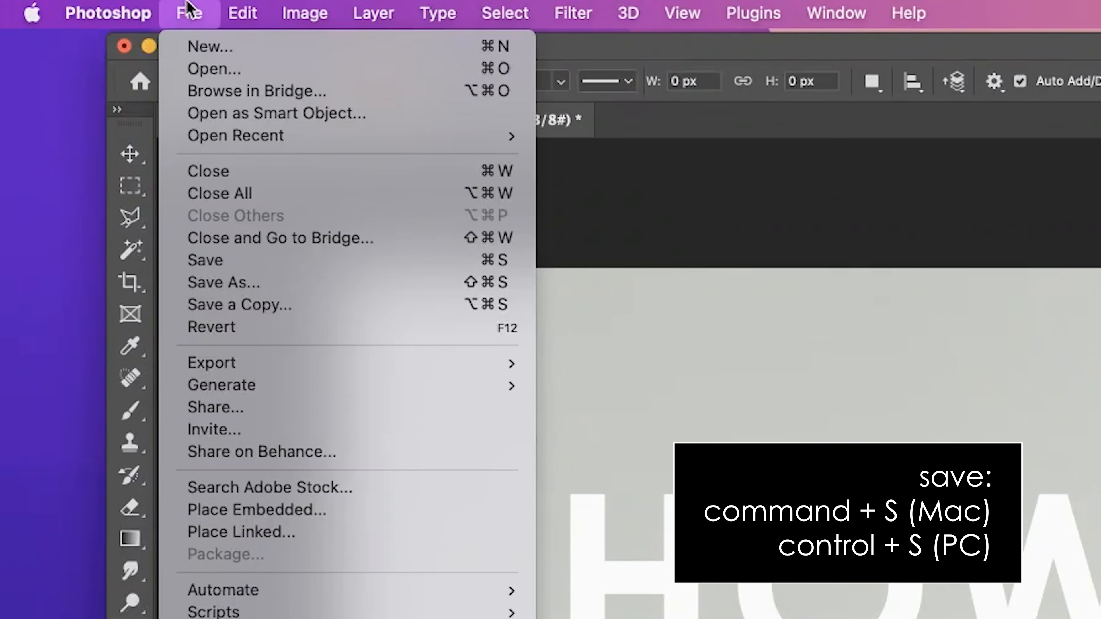
left_click(246, 261)
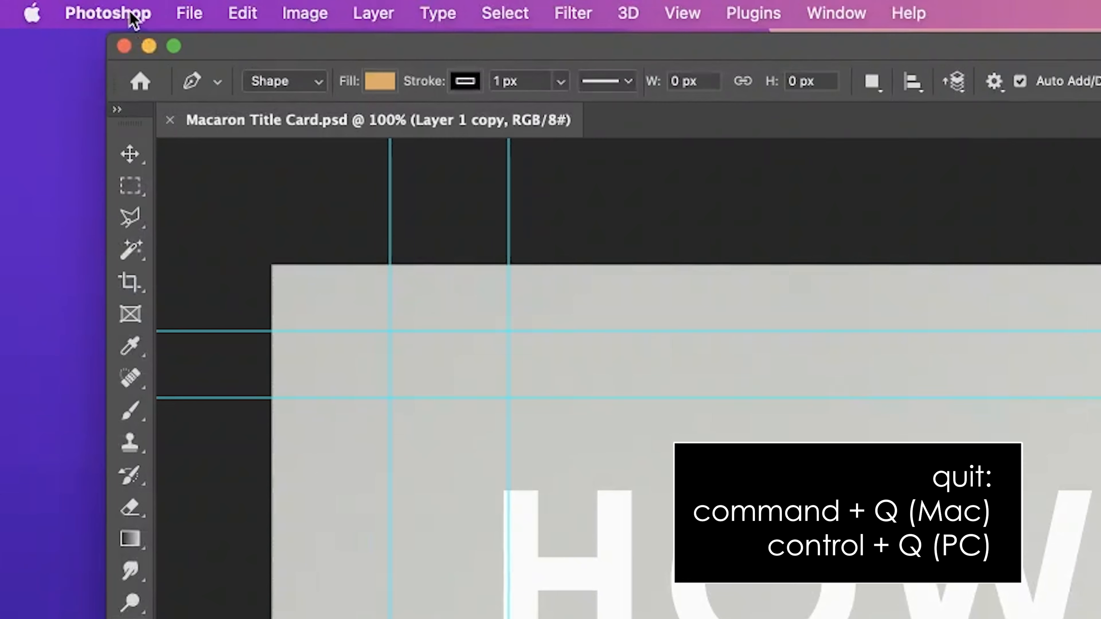
left_click(131, 14)
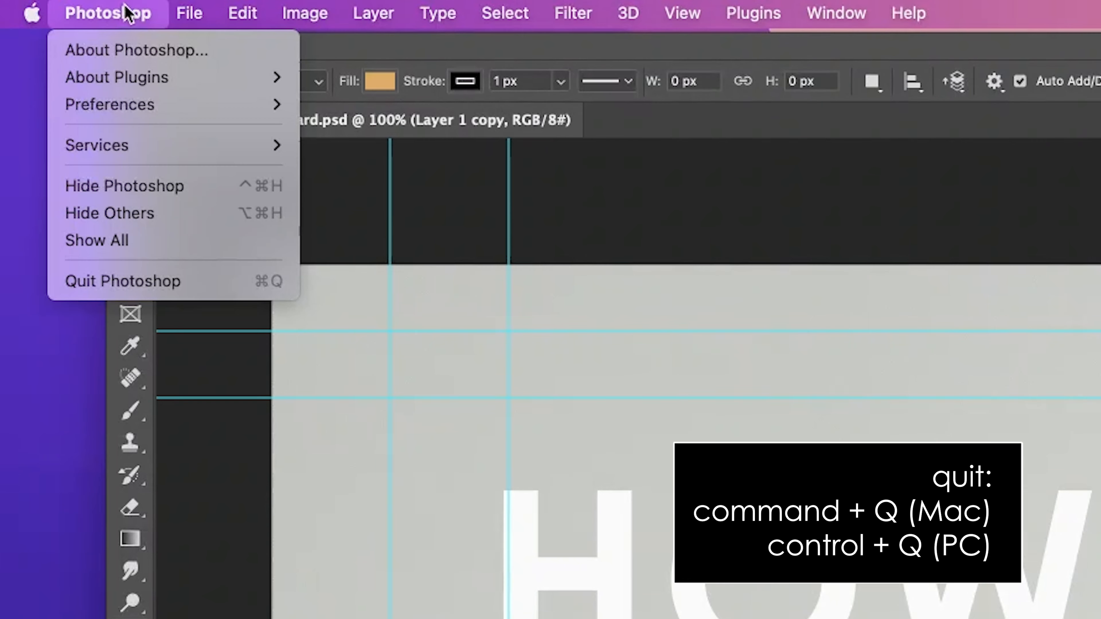
left_click(168, 289)
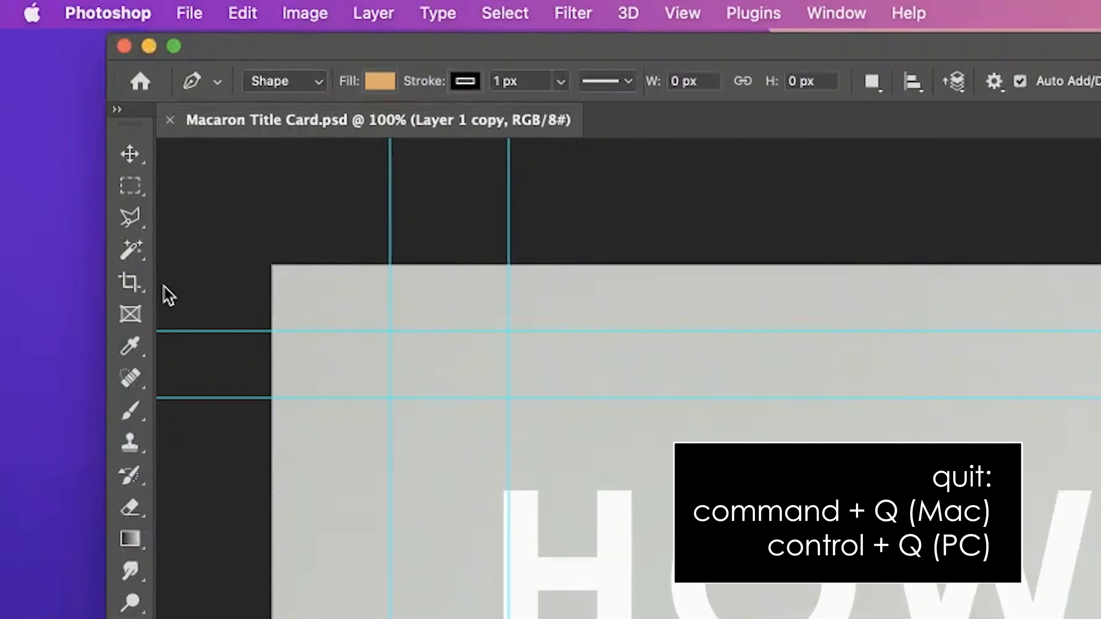